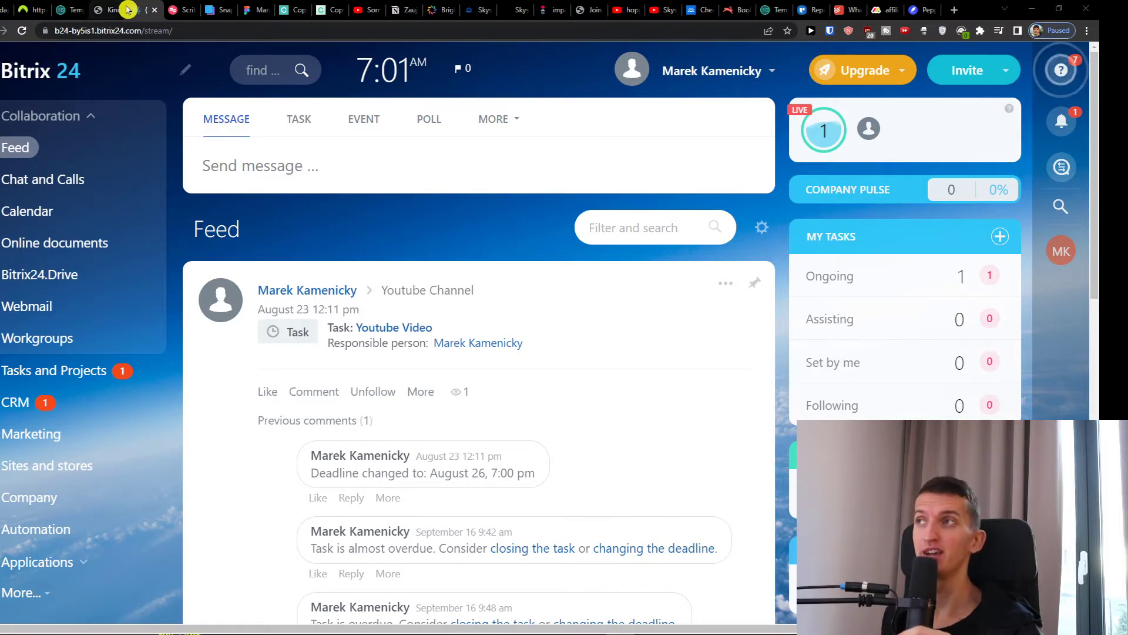
# Collapse the Collaboration group and open the CRM deals board to view its stages.
pyautogui.click(91, 122)
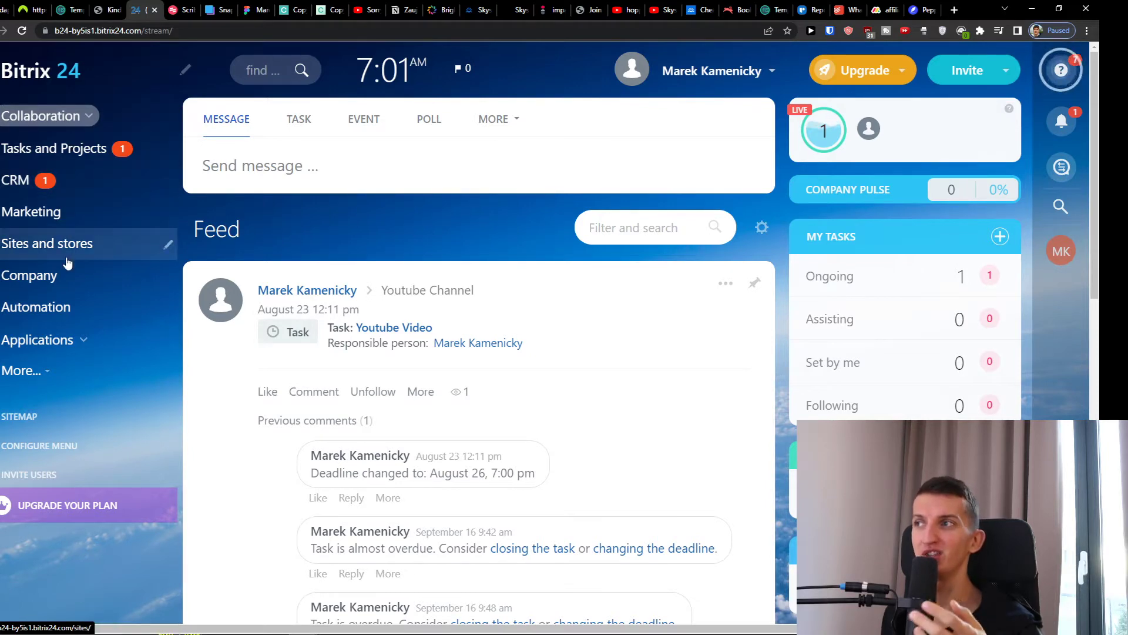
pyautogui.click(44, 159)
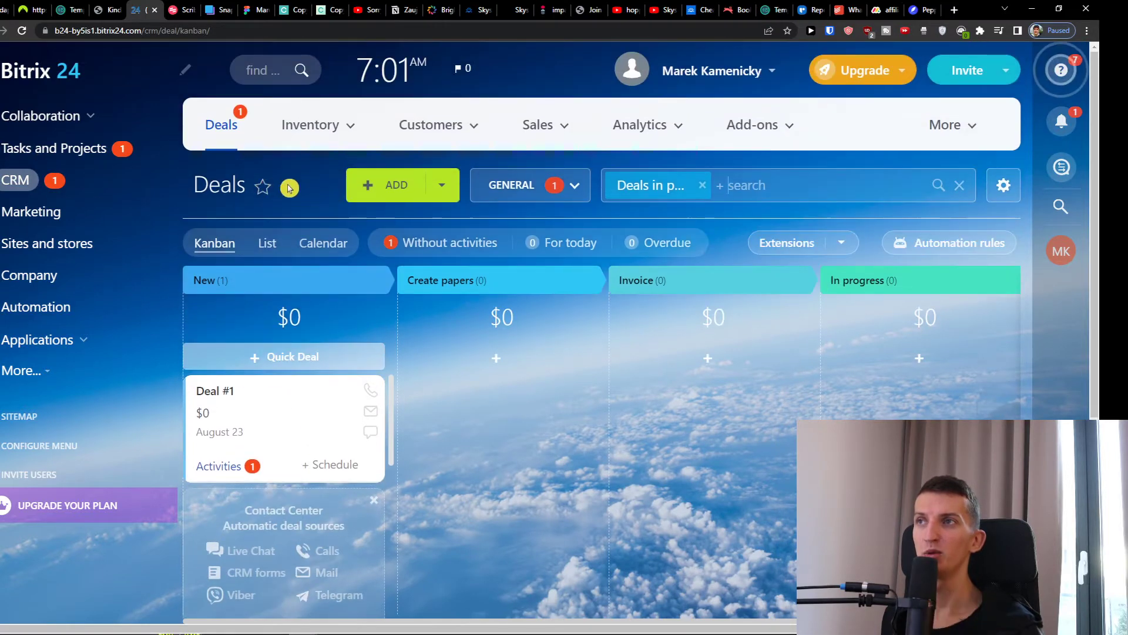
pyautogui.scroll(-4, 650, 339)
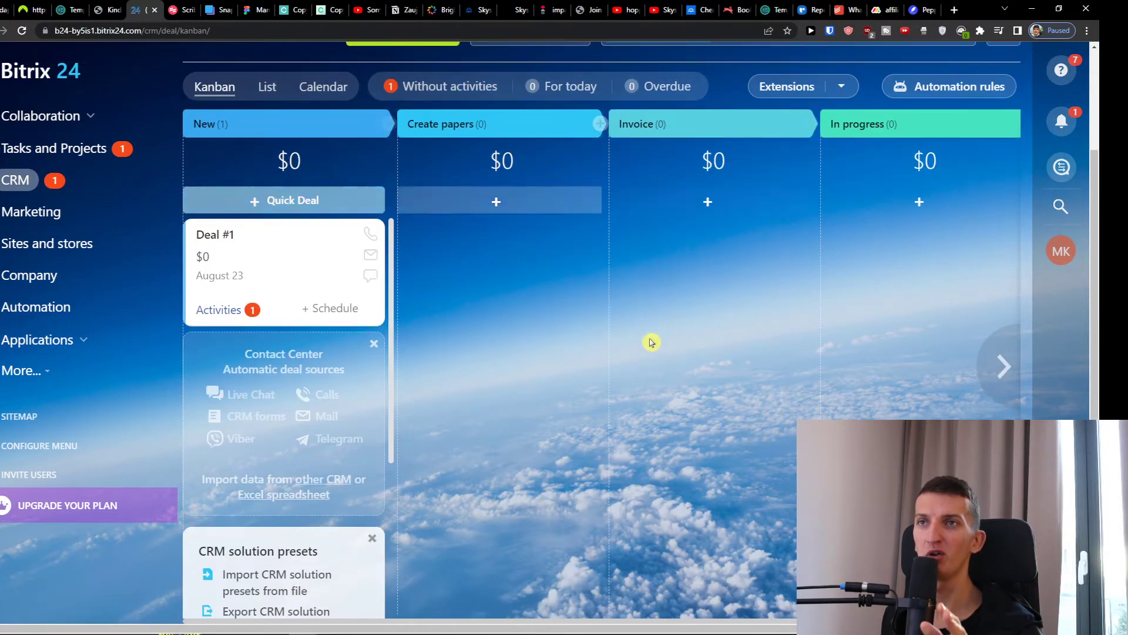
pyautogui.scroll(4, 649, 360)
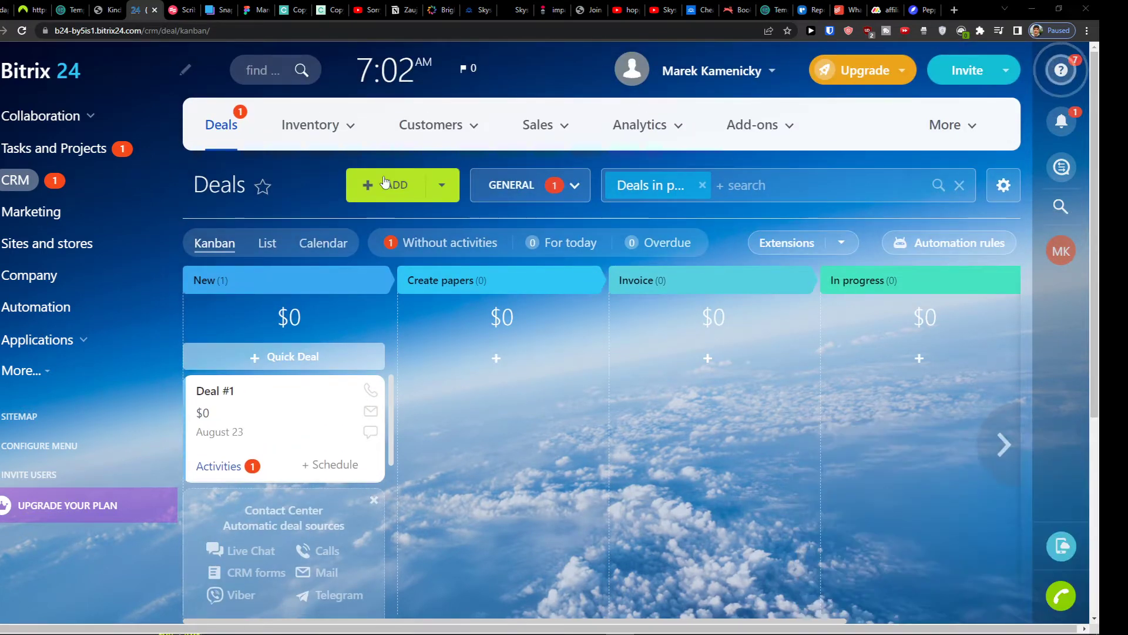
# Look through the options under the CRM sections Inventory, Customers, Sales, Analytics, Add-ons and More.
pyautogui.click(310, 141)
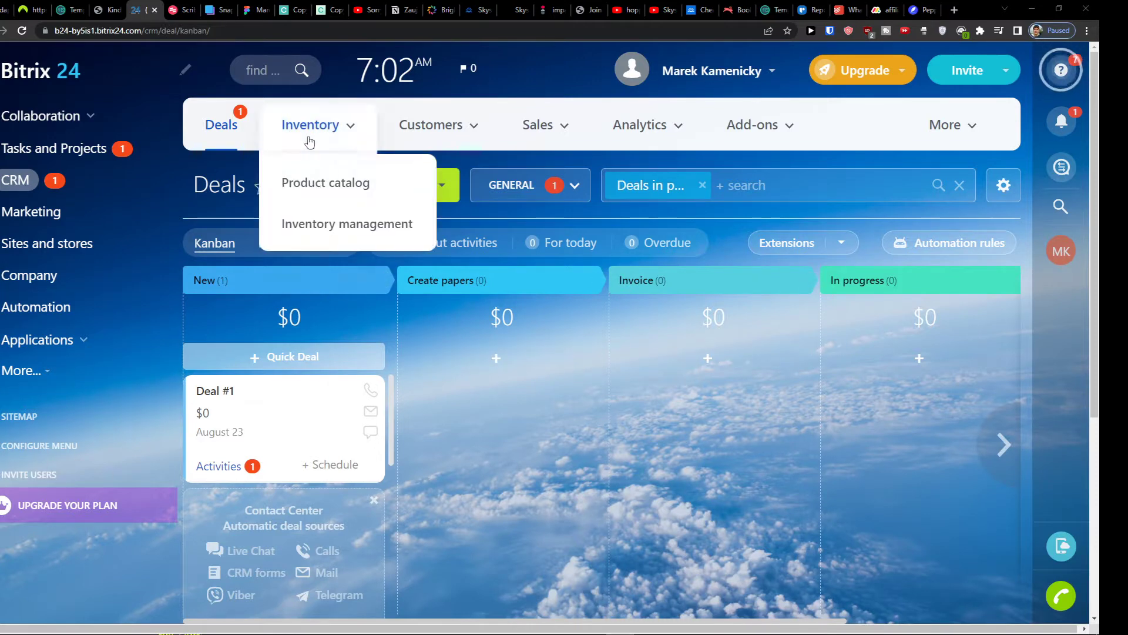
pyautogui.click(219, 151)
pyautogui.click(145, 169)
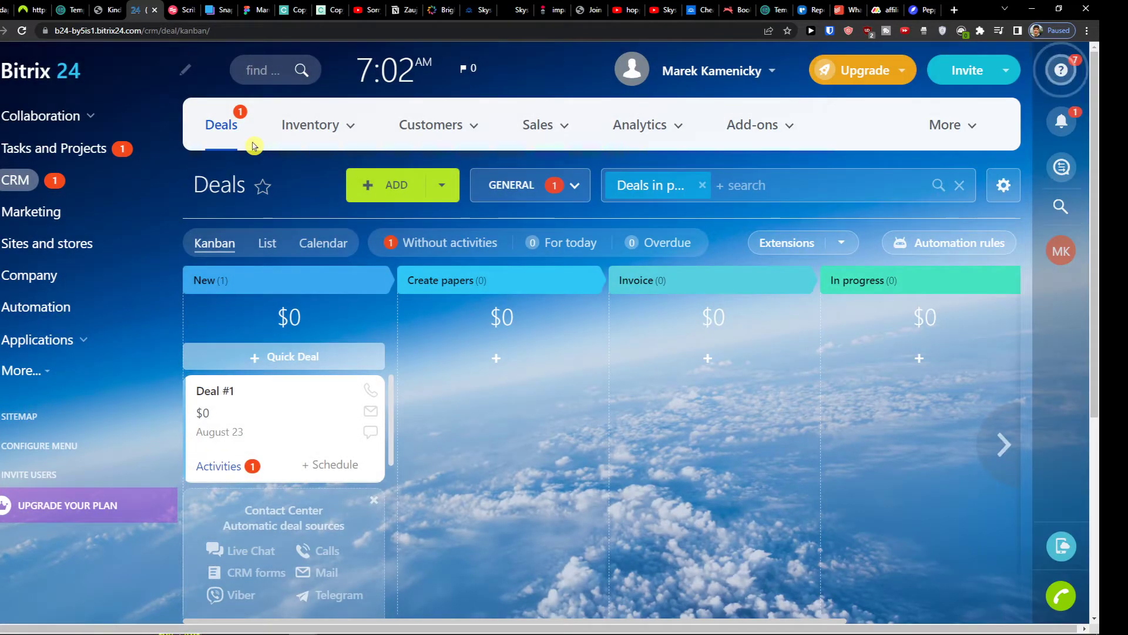
pyautogui.moveTo(340, 133)
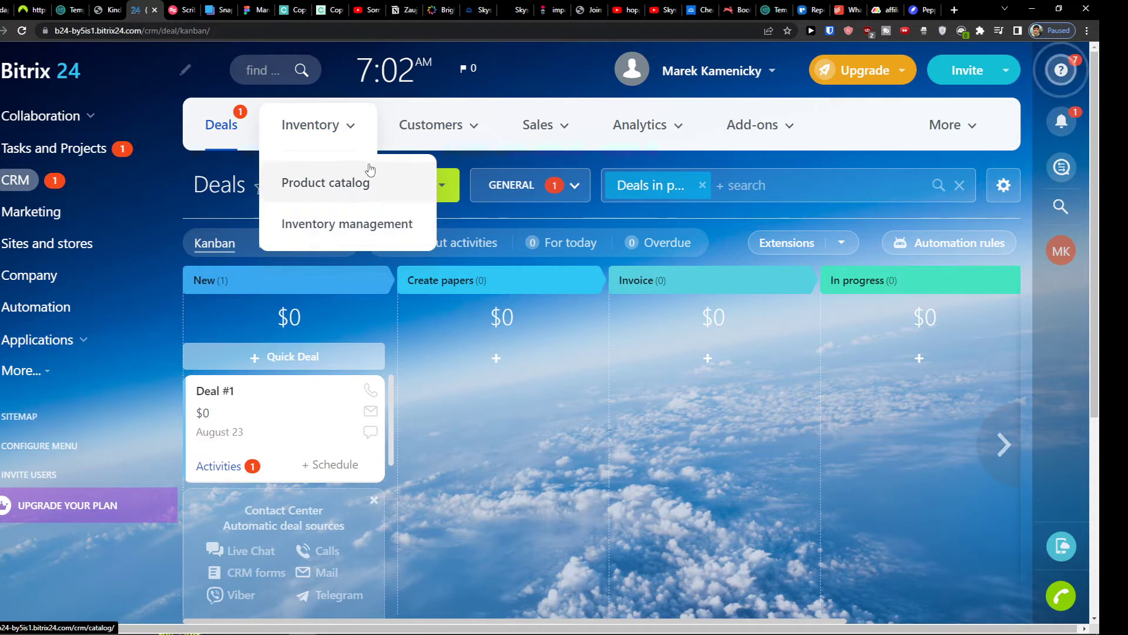
pyautogui.moveTo(435, 132)
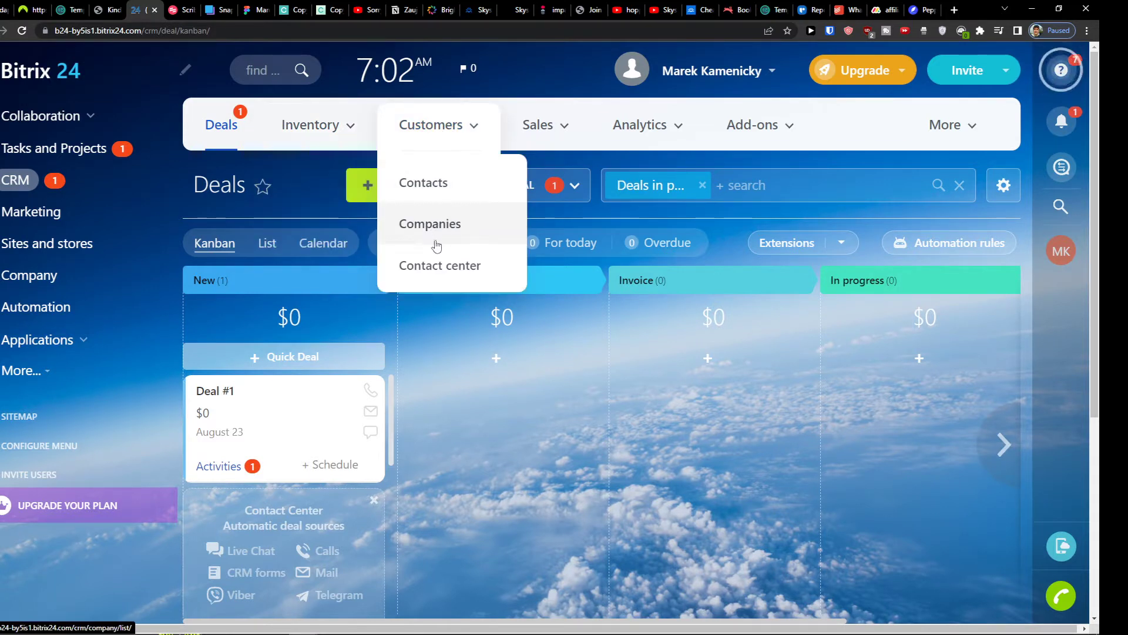
pyautogui.moveTo(540, 139)
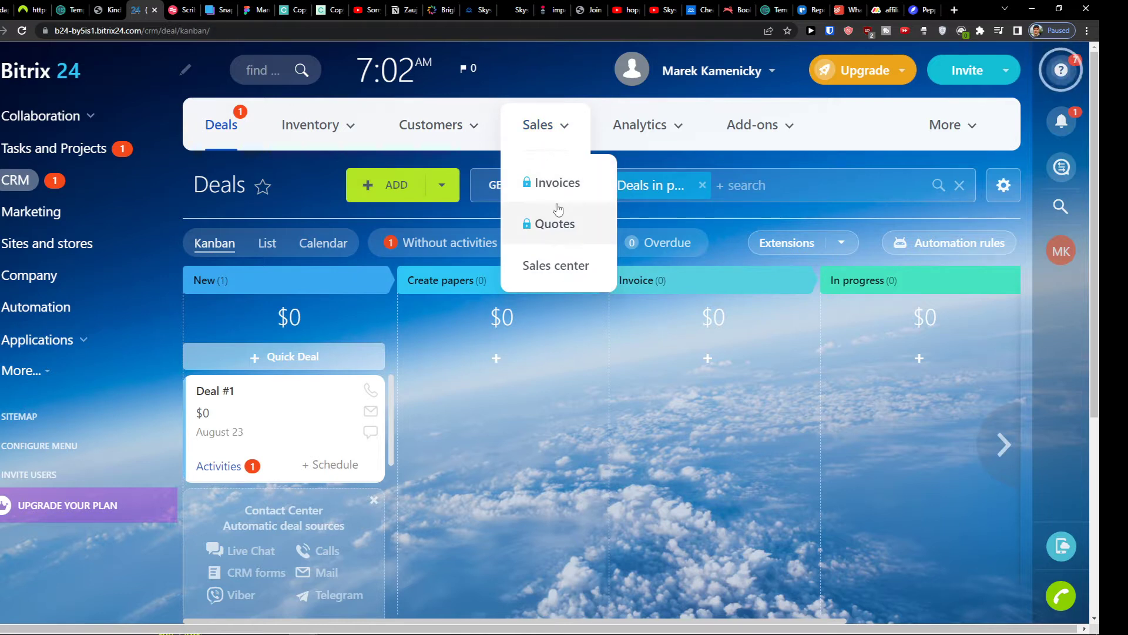
pyautogui.moveTo(651, 131)
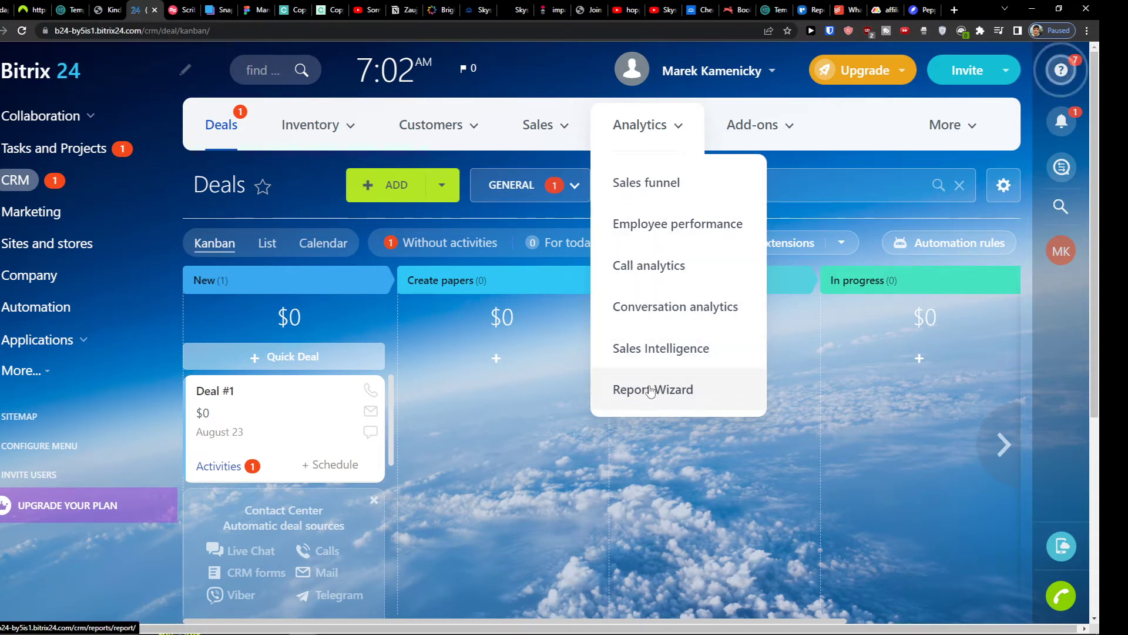
pyautogui.moveTo(731, 118)
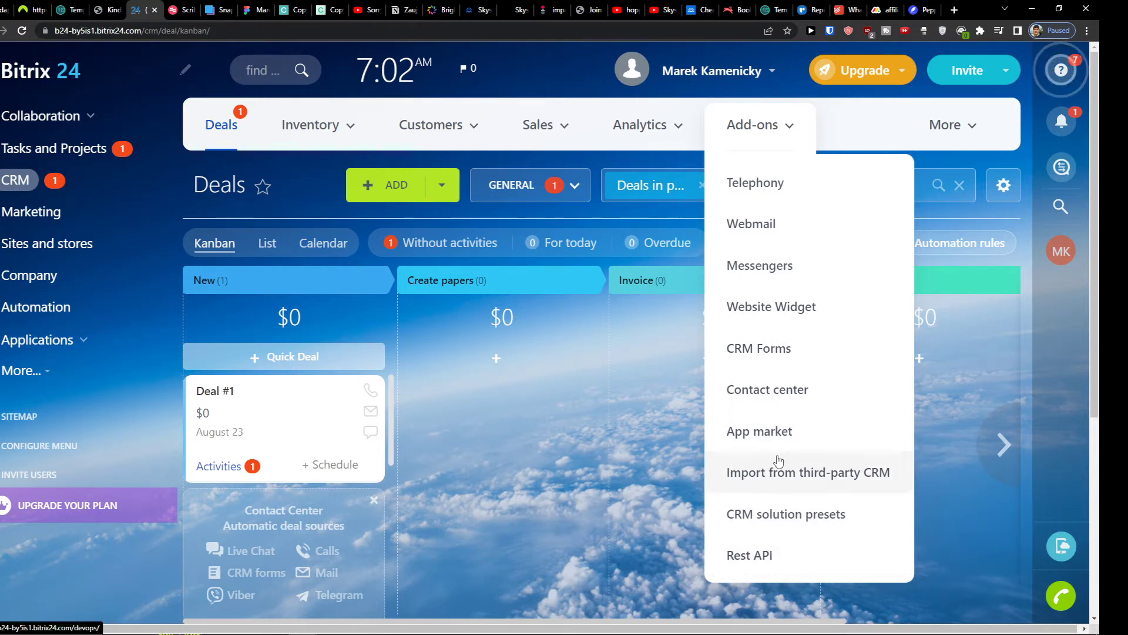
pyautogui.click(964, 126)
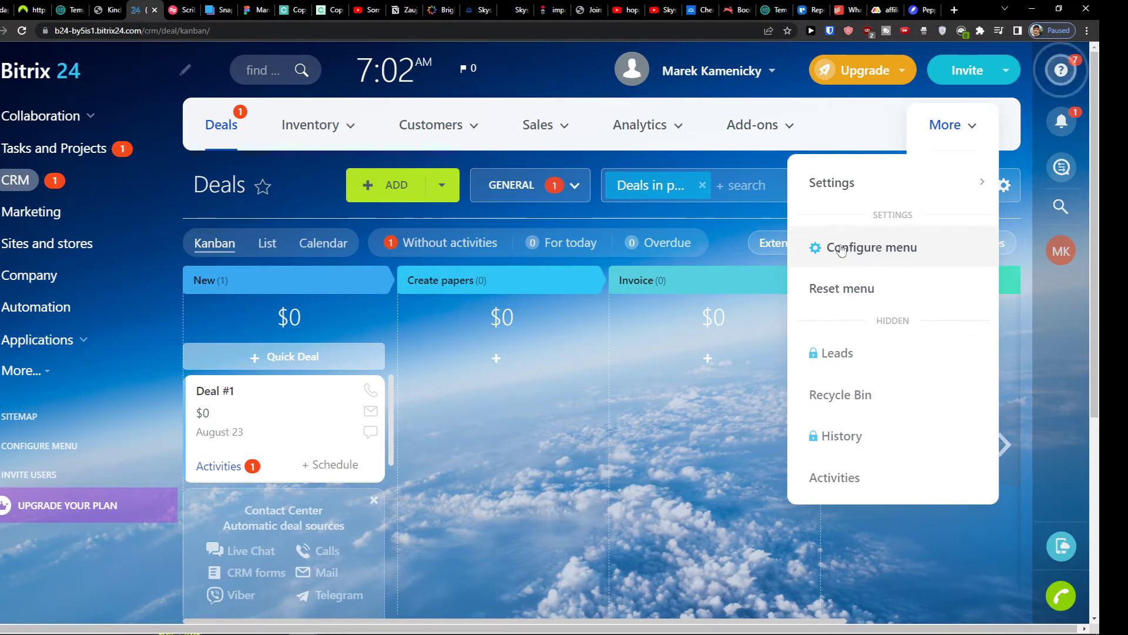
# Open the CRM list of customer contacts and start adding a new contact.
pyautogui.click(445, 126)
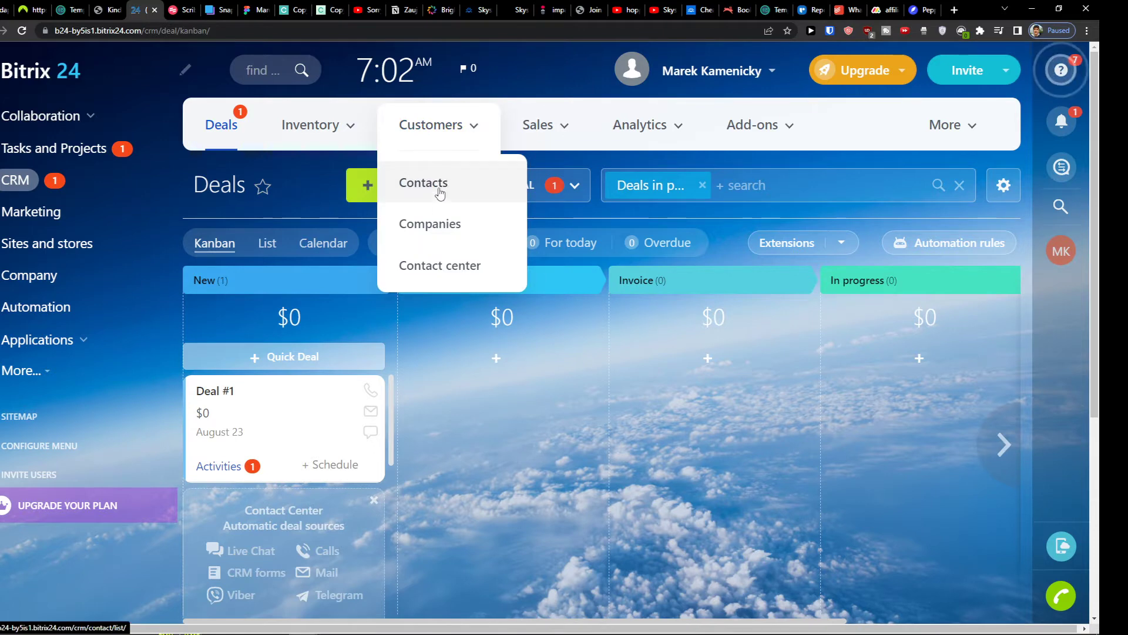
pyautogui.click(433, 185)
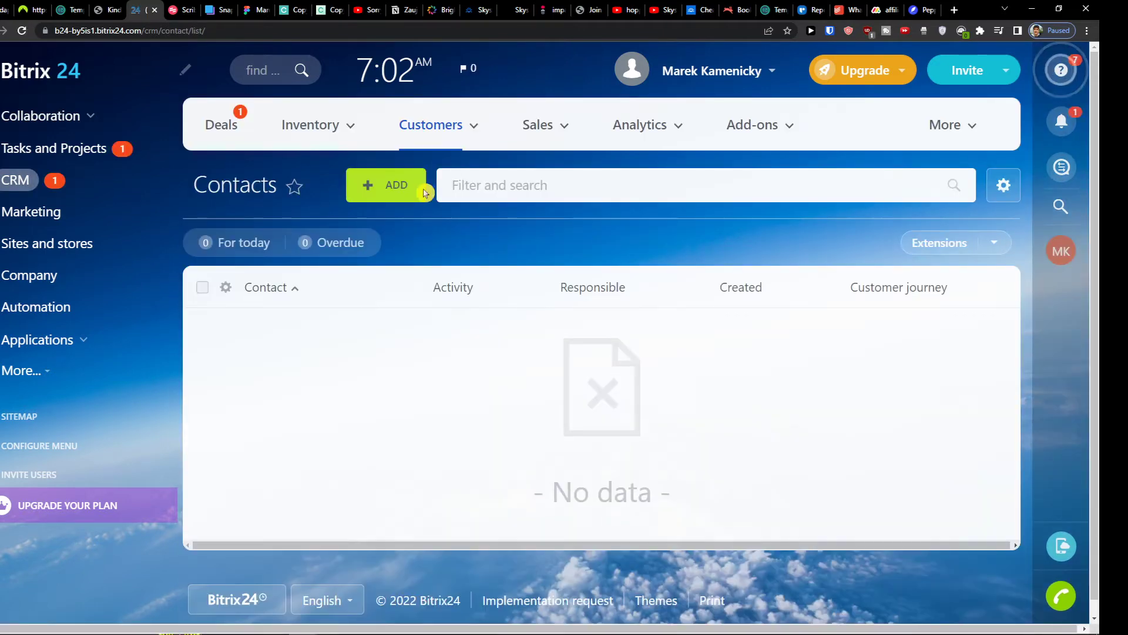
pyautogui.moveTo(429, 149)
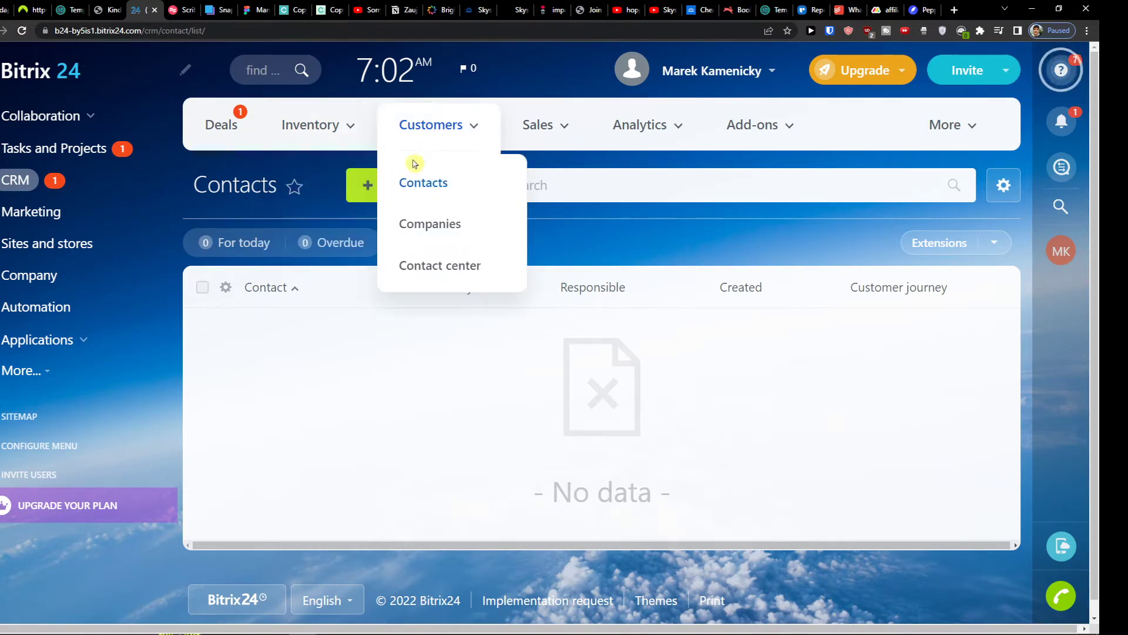
pyautogui.click(353, 196)
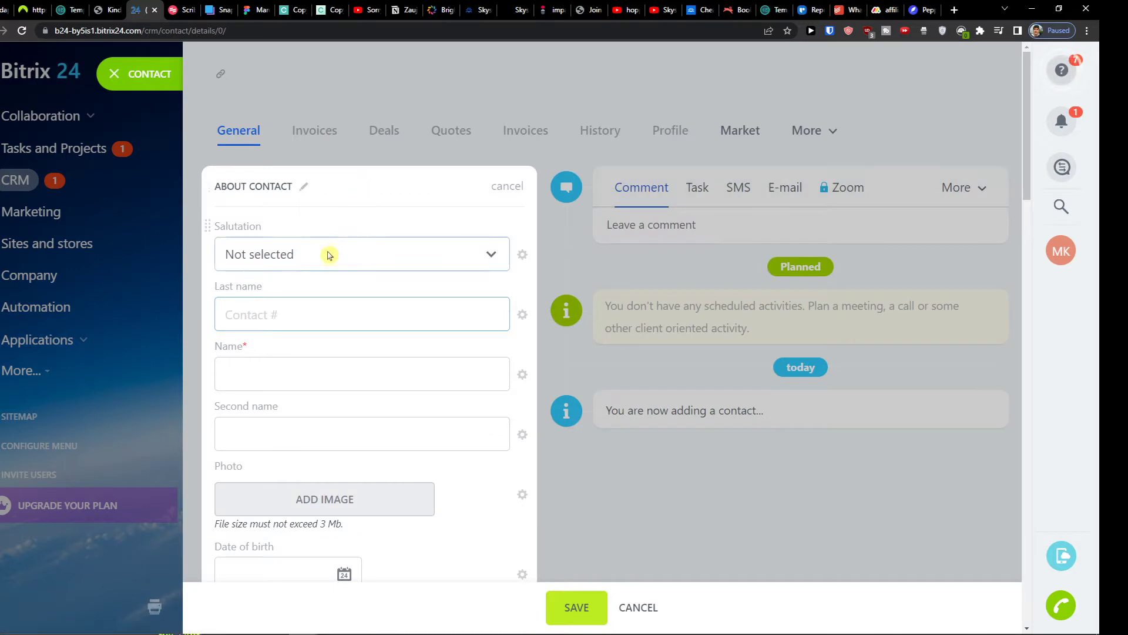
# Set the new contact's salutation to Mr. and enter the contact's name in the required Name field.
pyautogui.click(324, 255)
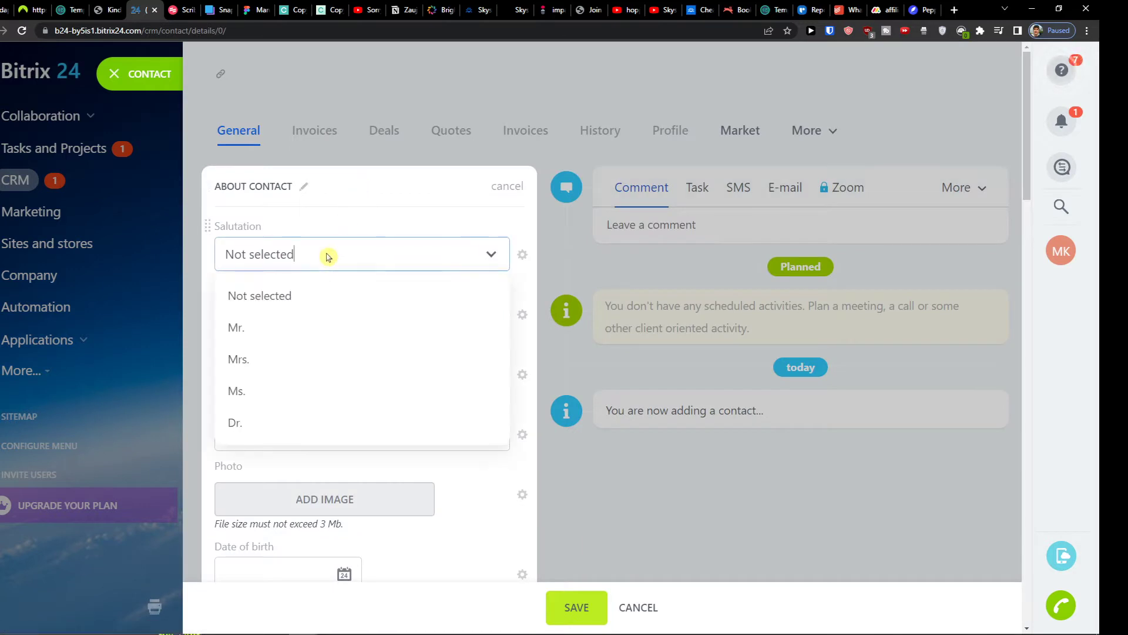
pyautogui.click(297, 327)
pyautogui.click(304, 317)
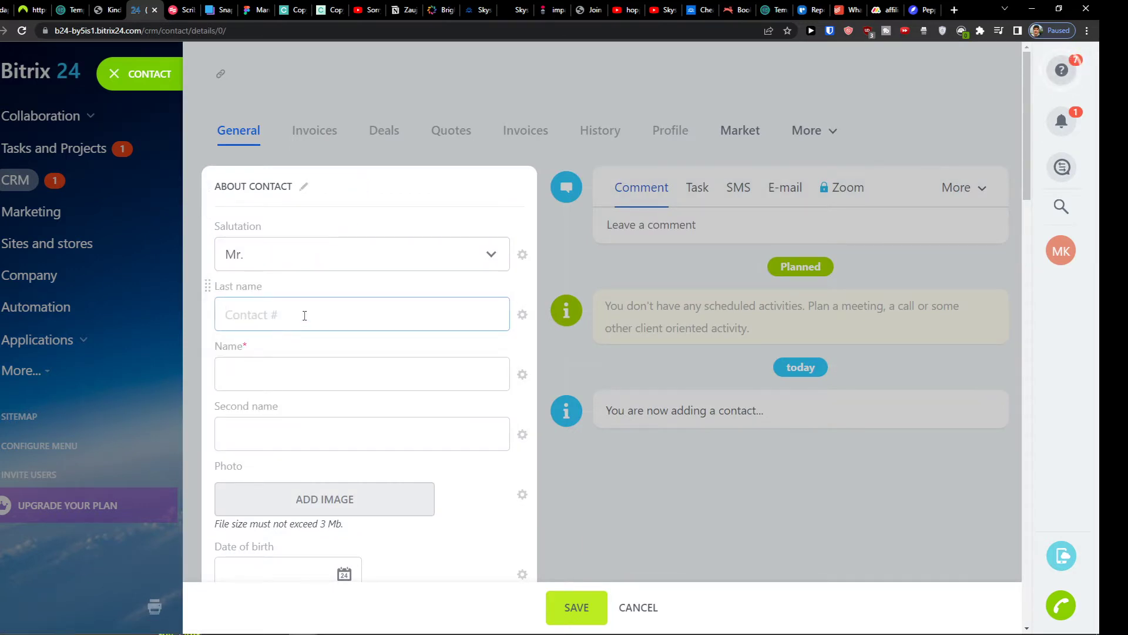
pyautogui.click(294, 362)
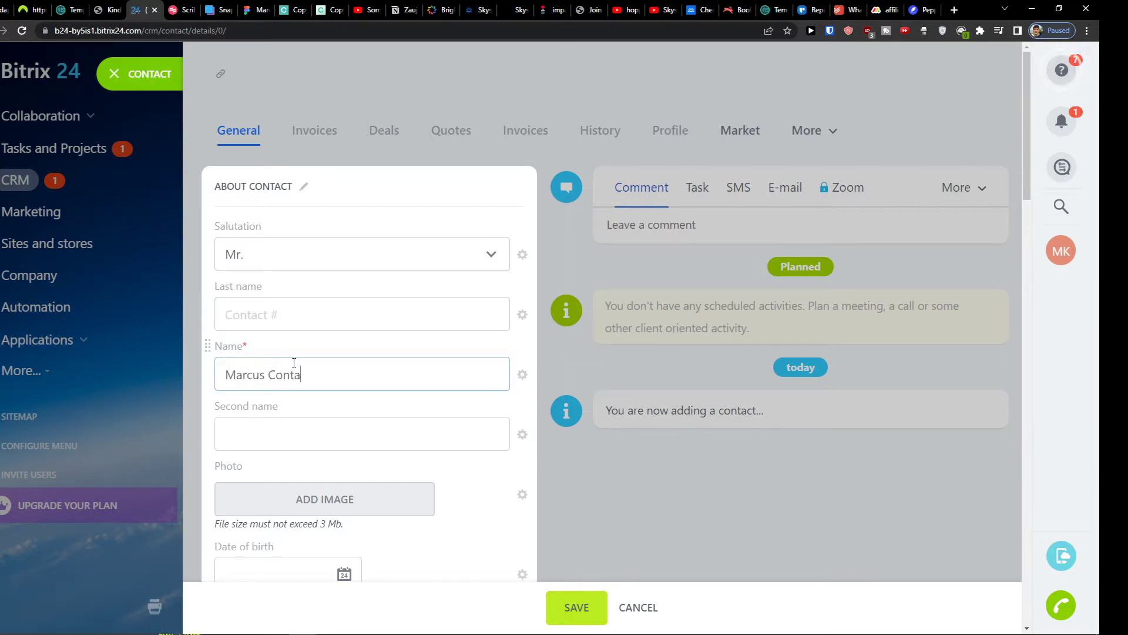
# Add BMW as a new company linked to the contact.
pyautogui.scroll(-5, 300, 365)
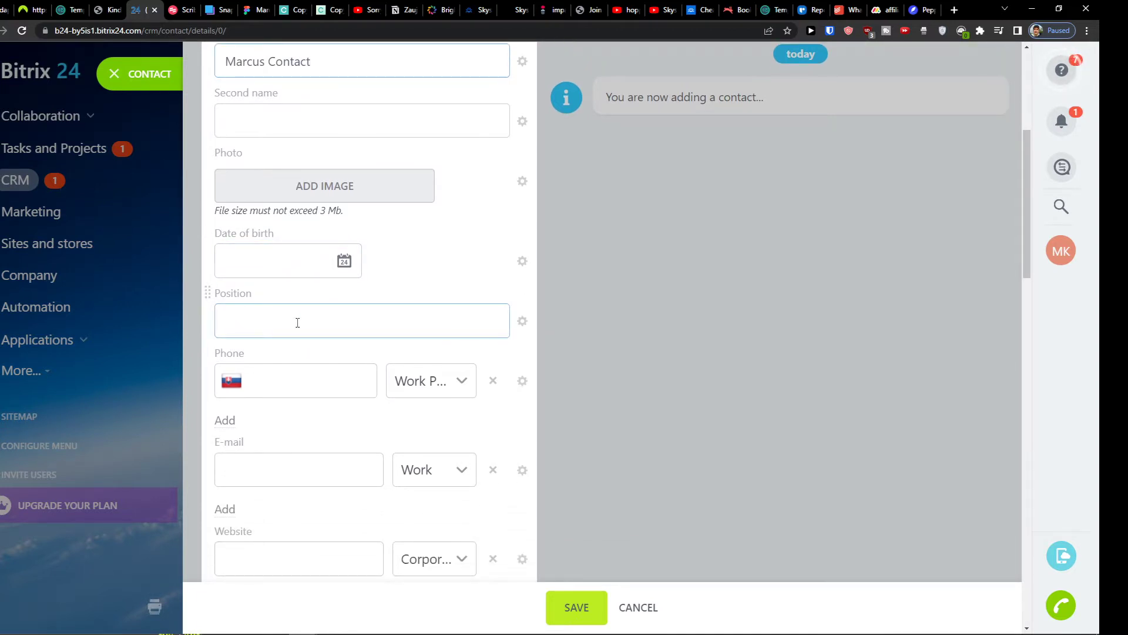
pyautogui.click(317, 382)
pyautogui.scroll(-1, 318, 382)
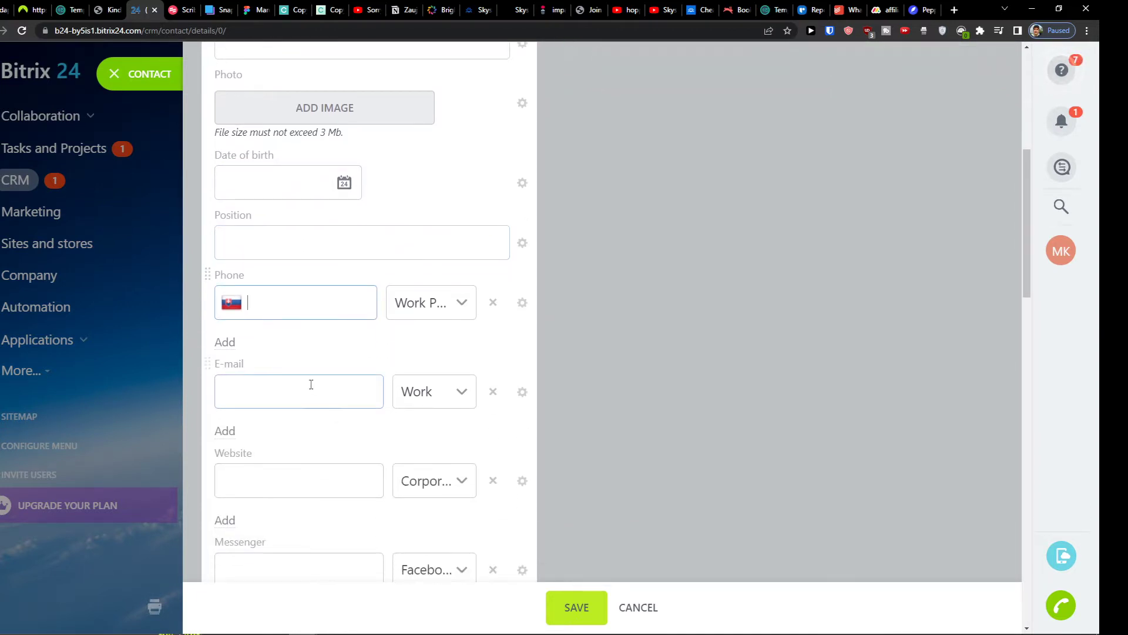
pyautogui.scroll(-1, 311, 384)
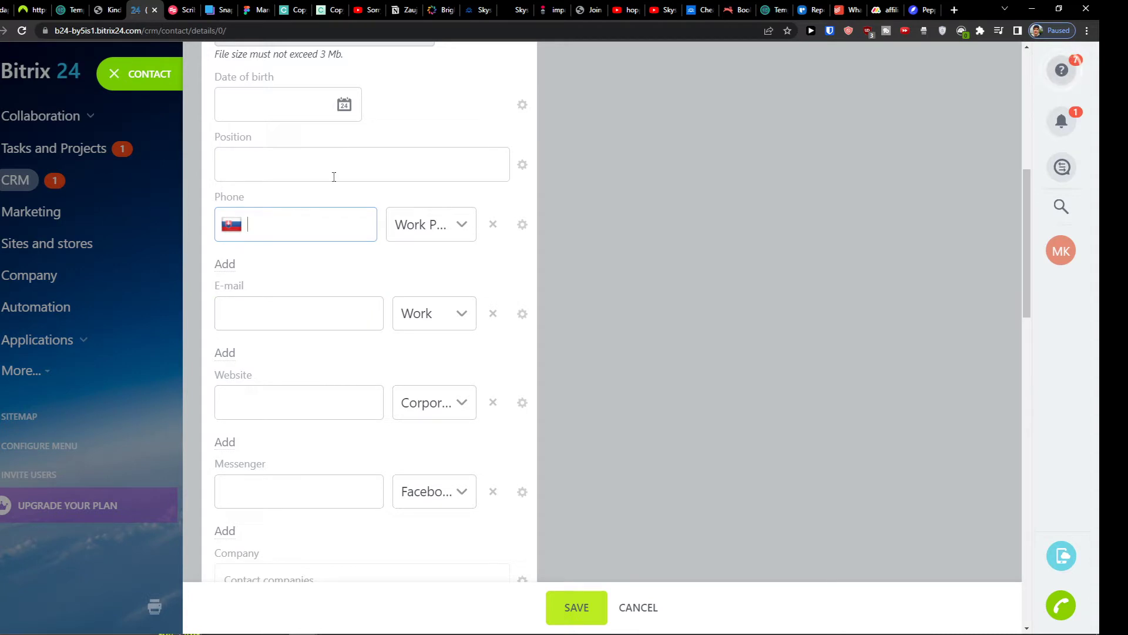
pyautogui.scroll(-3, 453, 376)
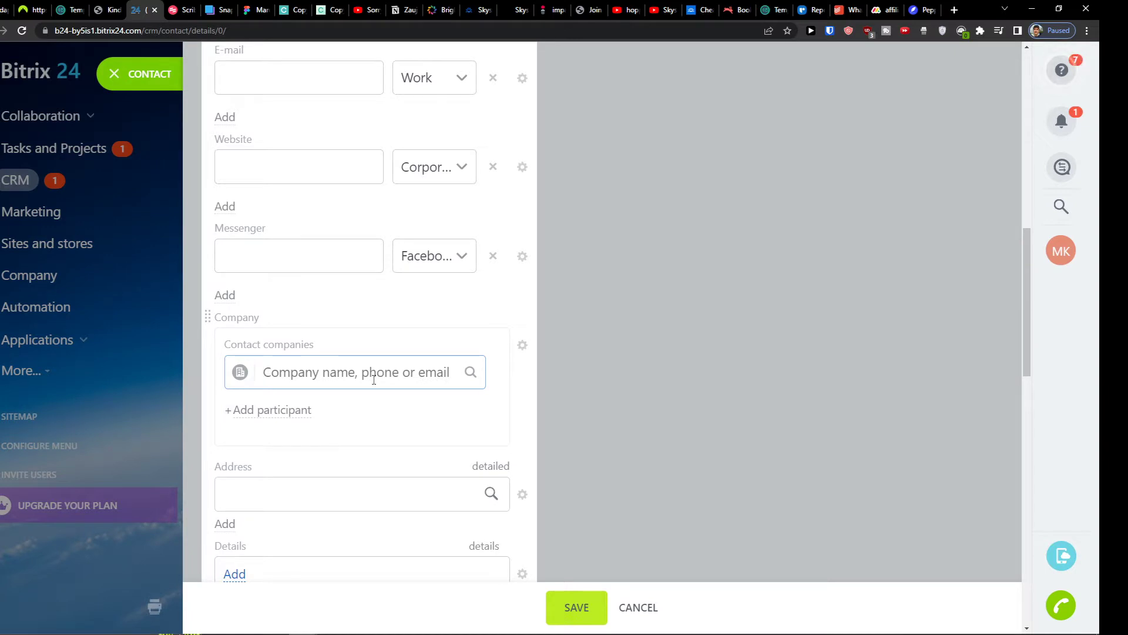
pyautogui.scroll(-1, 373, 379)
pyautogui.write('BMW')
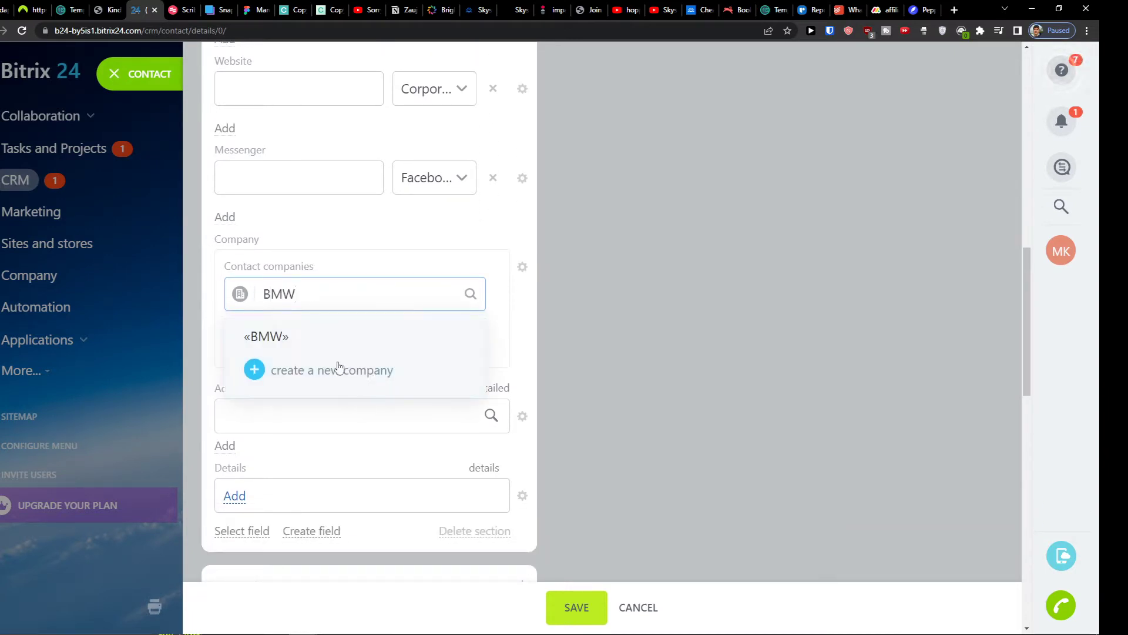
pyautogui.click(336, 370)
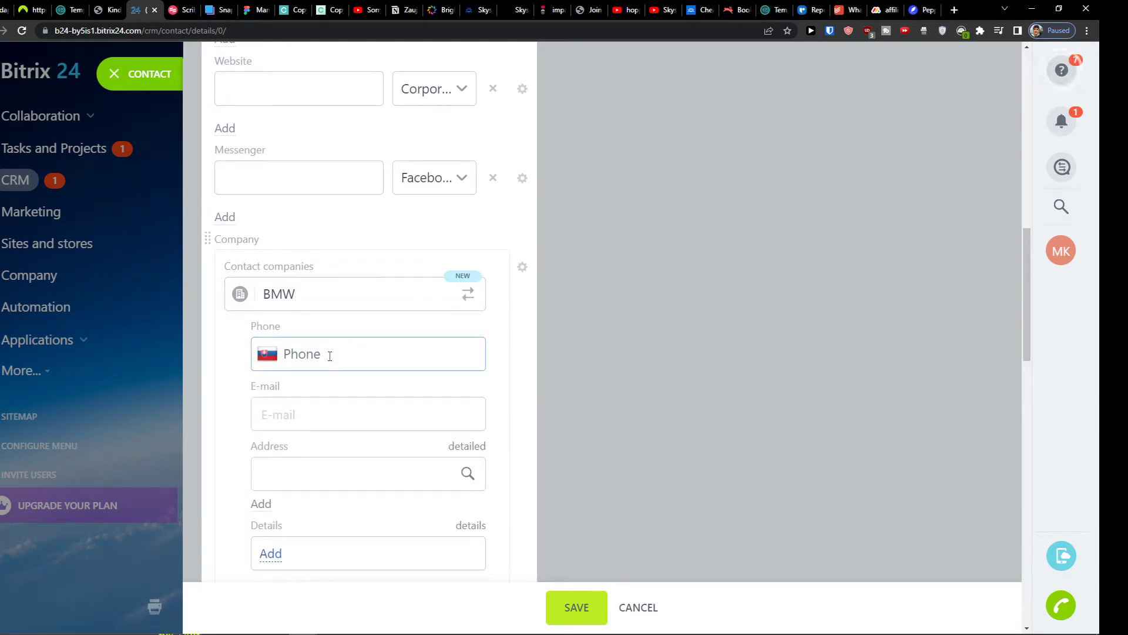
# Review the company and address fields of the contact form and keep Clients as the contact type.
pyautogui.scroll(-2, 328, 355)
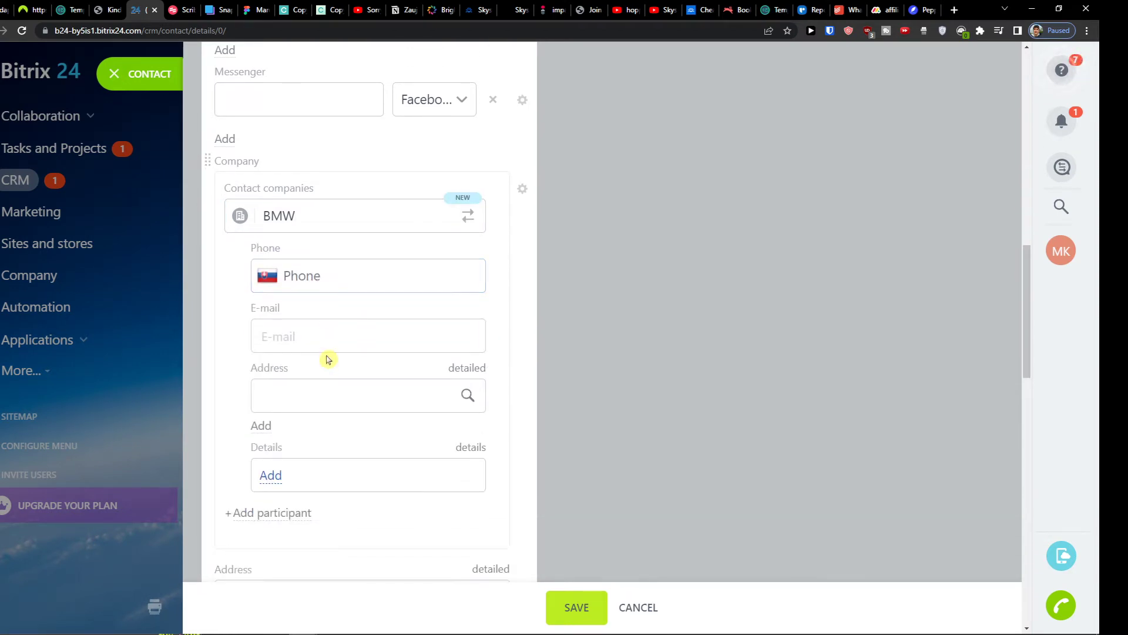
pyautogui.scroll(-3, 327, 359)
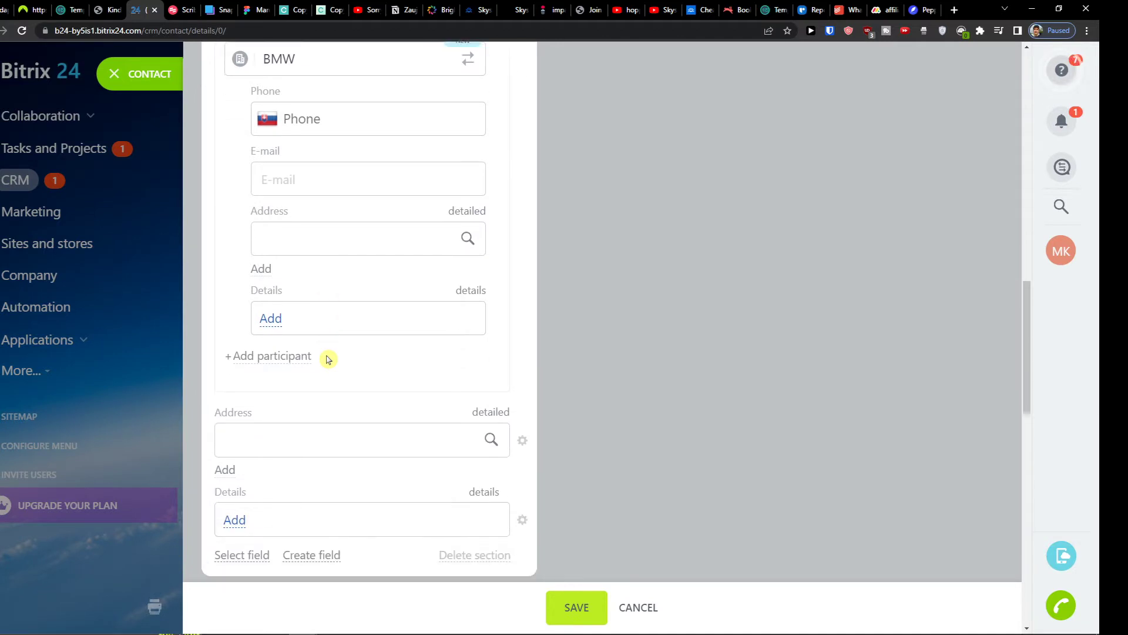
pyautogui.scroll(-2, 328, 359)
pyautogui.scroll(5, 330, 359)
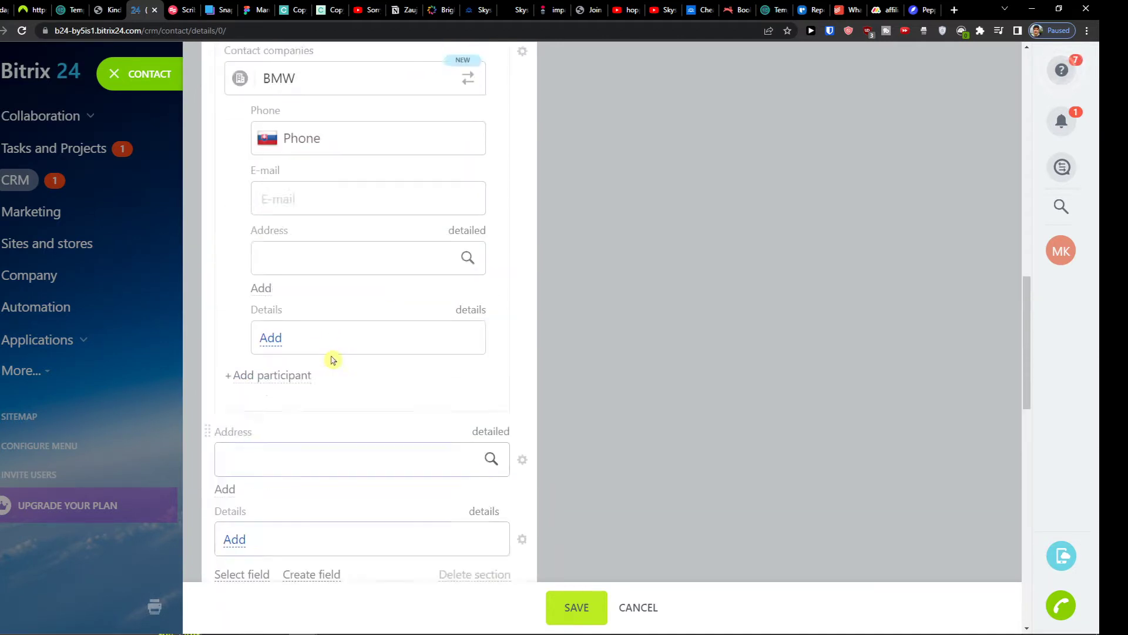
pyautogui.scroll(1, 331, 356)
pyautogui.scroll(-6, 331, 356)
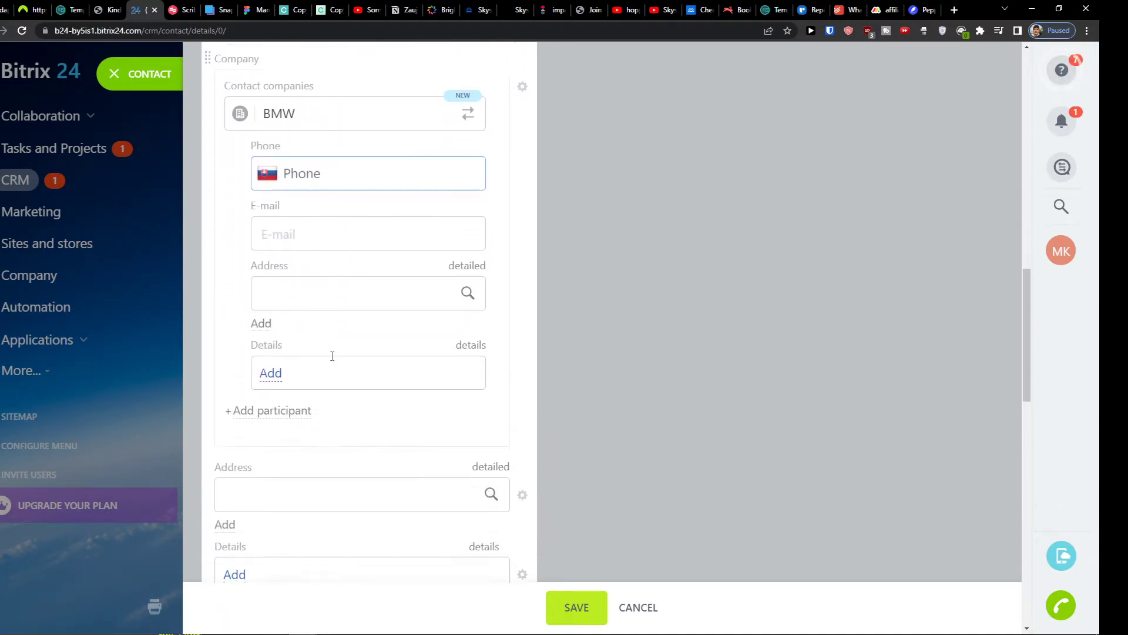
pyautogui.scroll(-3, 333, 359)
pyautogui.click(333, 360)
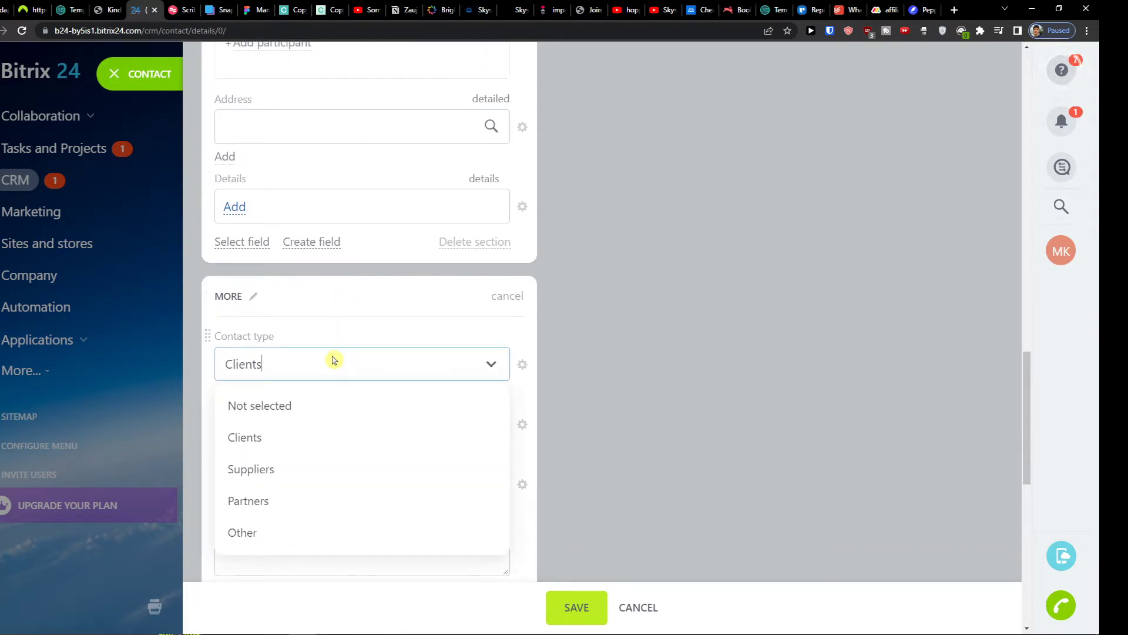
pyautogui.click(332, 361)
# Choose Call as the contact's source.
pyautogui.scroll(-1, 325, 370)
pyautogui.click(315, 357)
pyautogui.doubleClick(314, 360)
pyautogui.scroll(2, 315, 358)
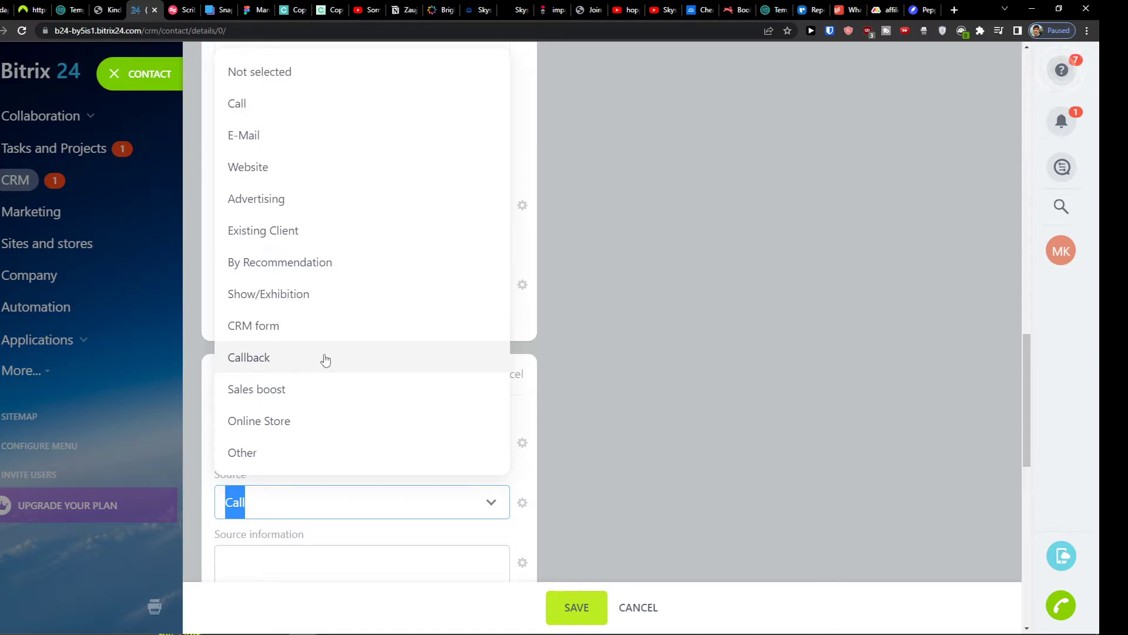
pyautogui.click(317, 114)
pyautogui.scroll(-2, 330, 271)
pyautogui.scroll(-1, 320, 308)
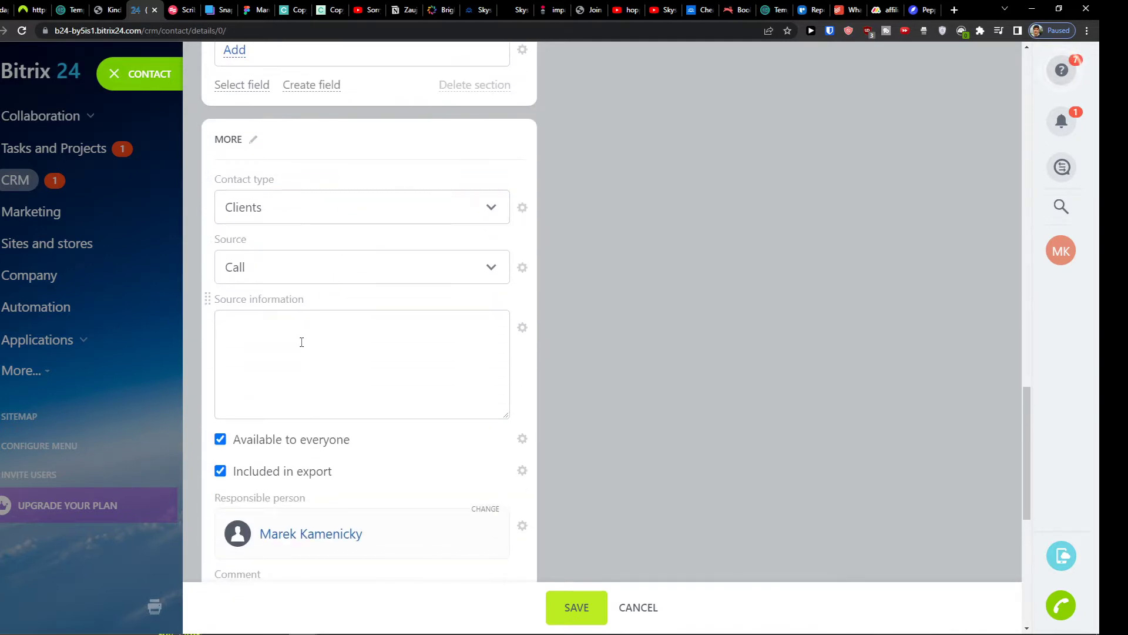
# Review the source information, availability, export, responsible person and comment fields, and return to the beginning of the contact form.
pyautogui.click(315, 344)
pyautogui.scroll(-6, 320, 352)
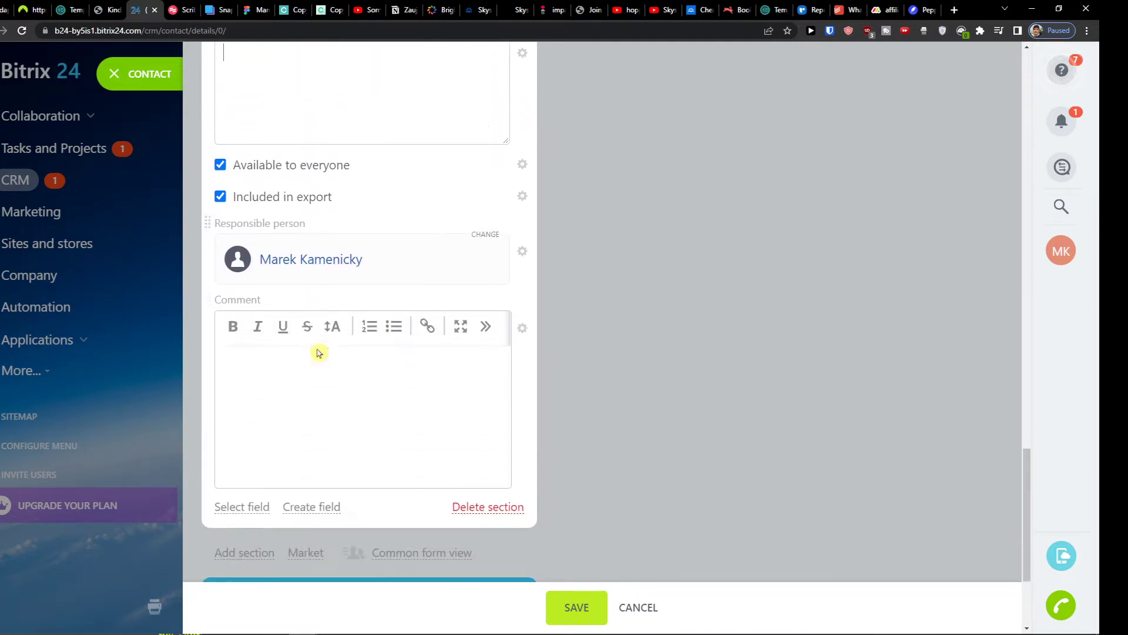
pyautogui.scroll(-1, 339, 370)
pyautogui.scroll(13, 435, 379)
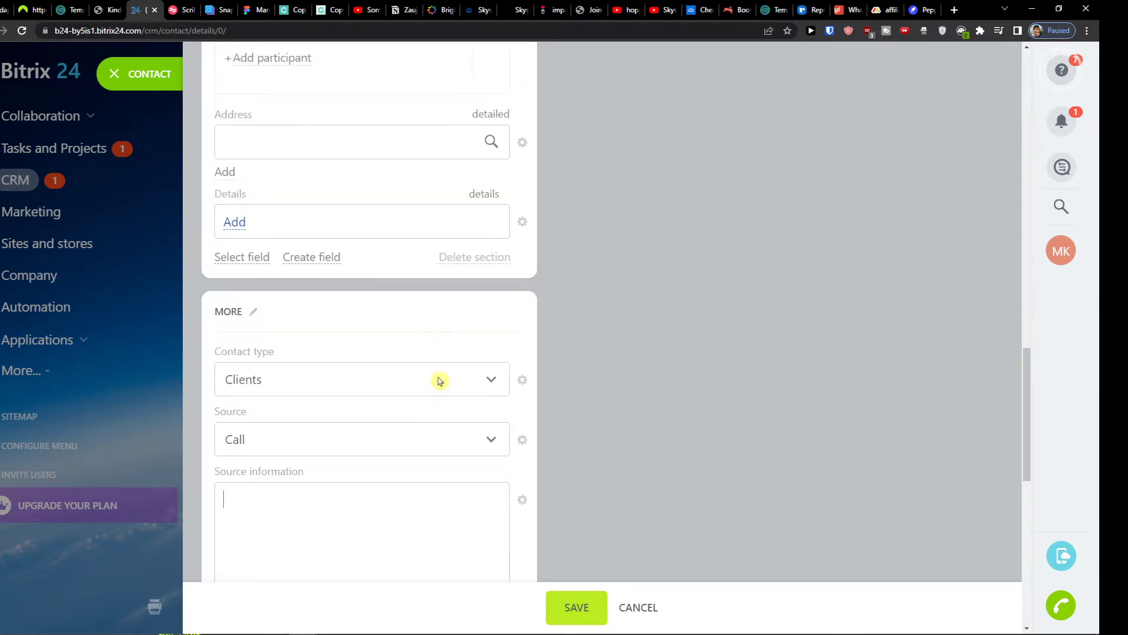
pyautogui.scroll(9, 437, 381)
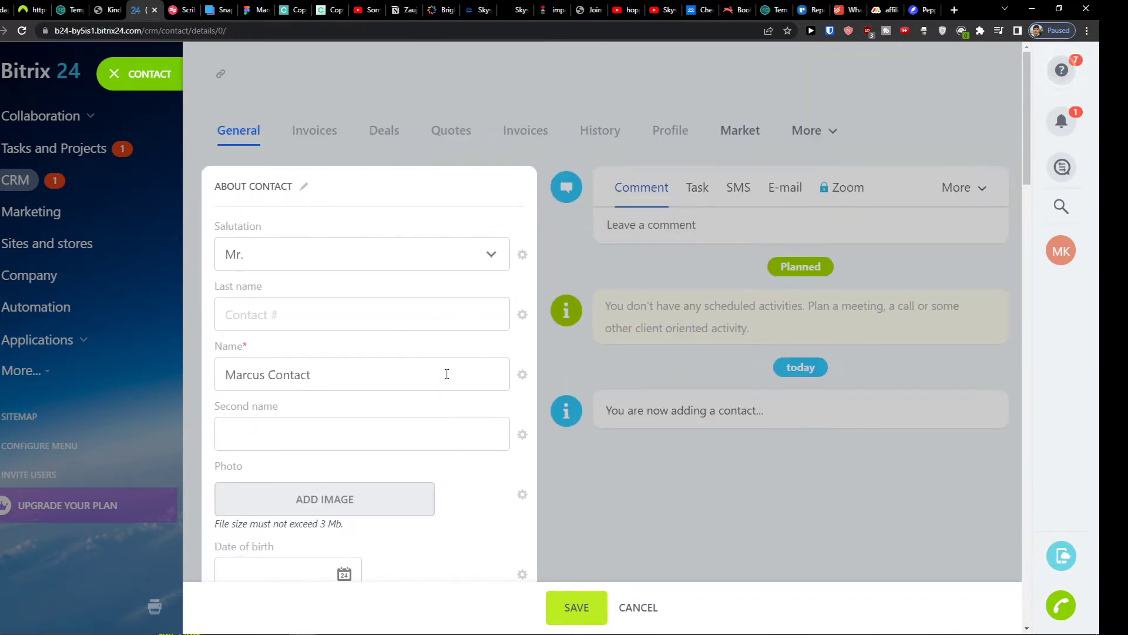
# Check the completed contact form and save the new contact.
pyautogui.scroll(-3, 425, 377)
pyautogui.scroll(1, 423, 383)
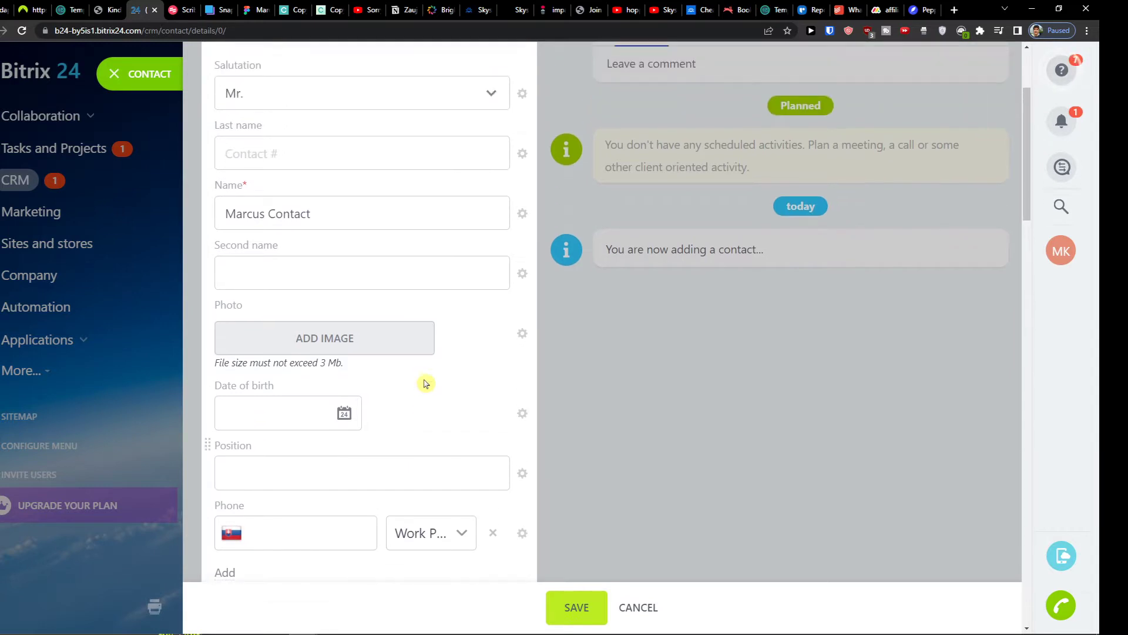
pyautogui.click(575, 607)
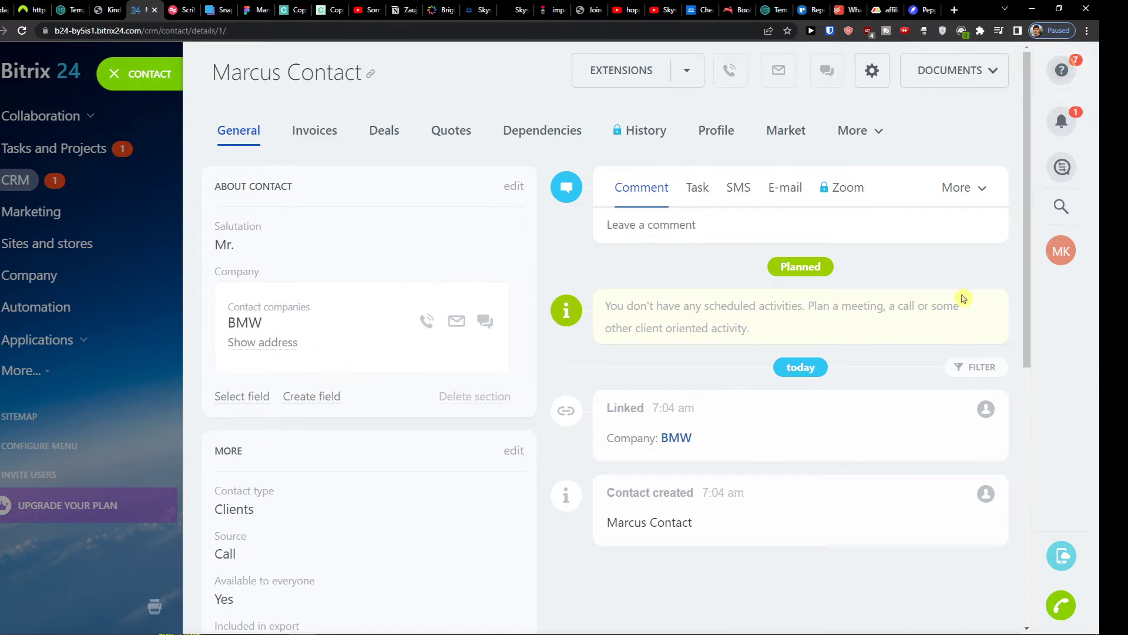
# Look at the contact's new task form and invoices section, and return to the contact's details from the contact list.
pyautogui.click(697, 187)
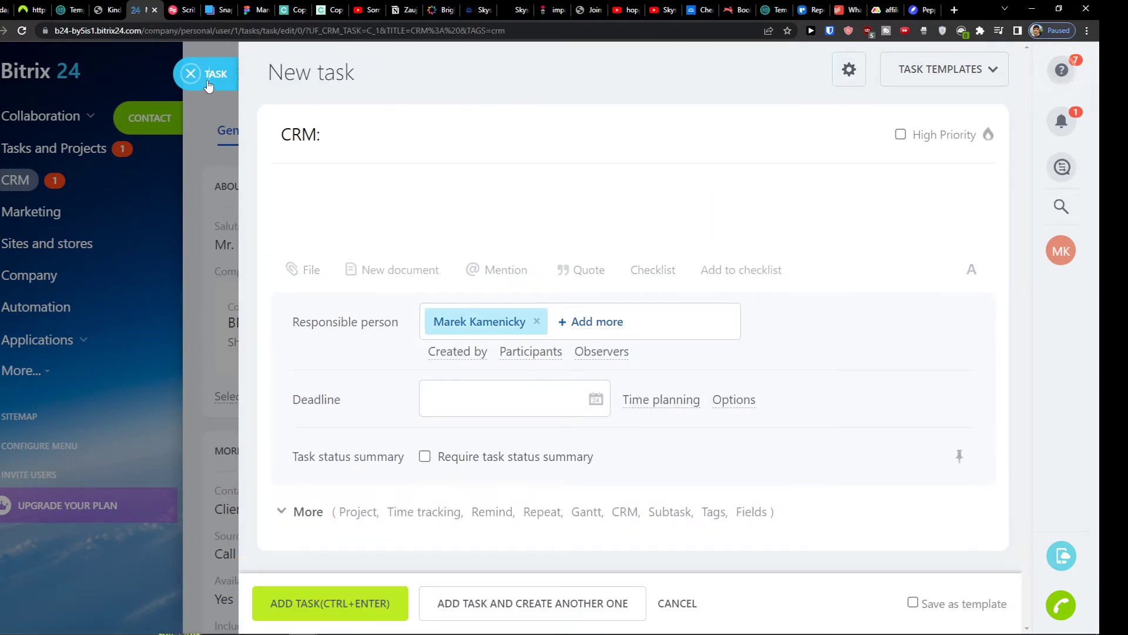
pyautogui.click(208, 85)
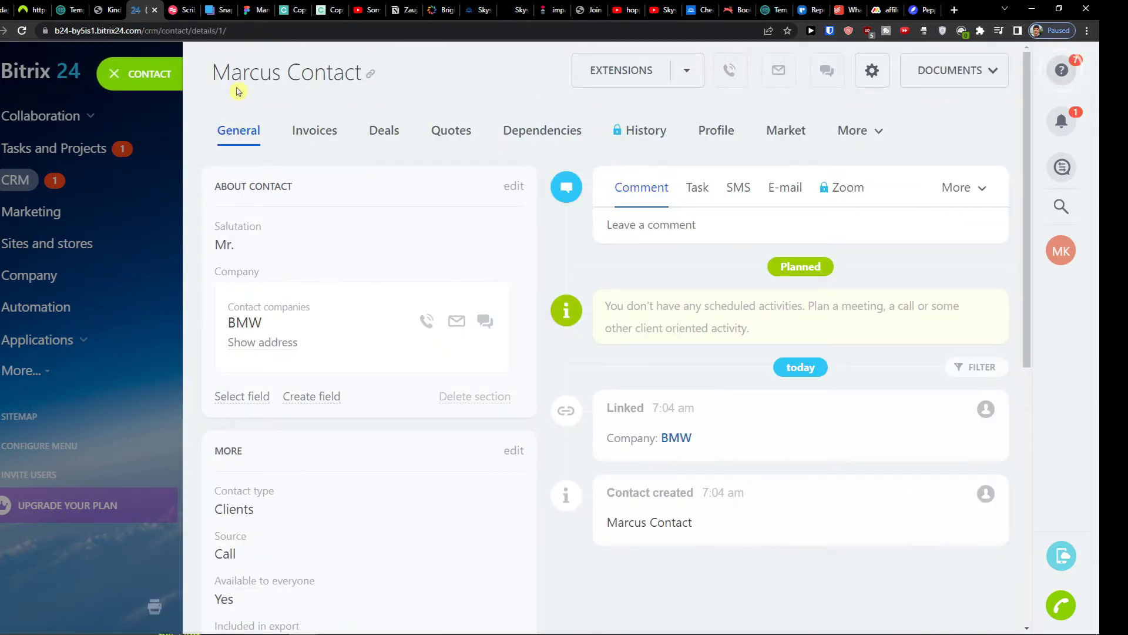
pyautogui.click(304, 139)
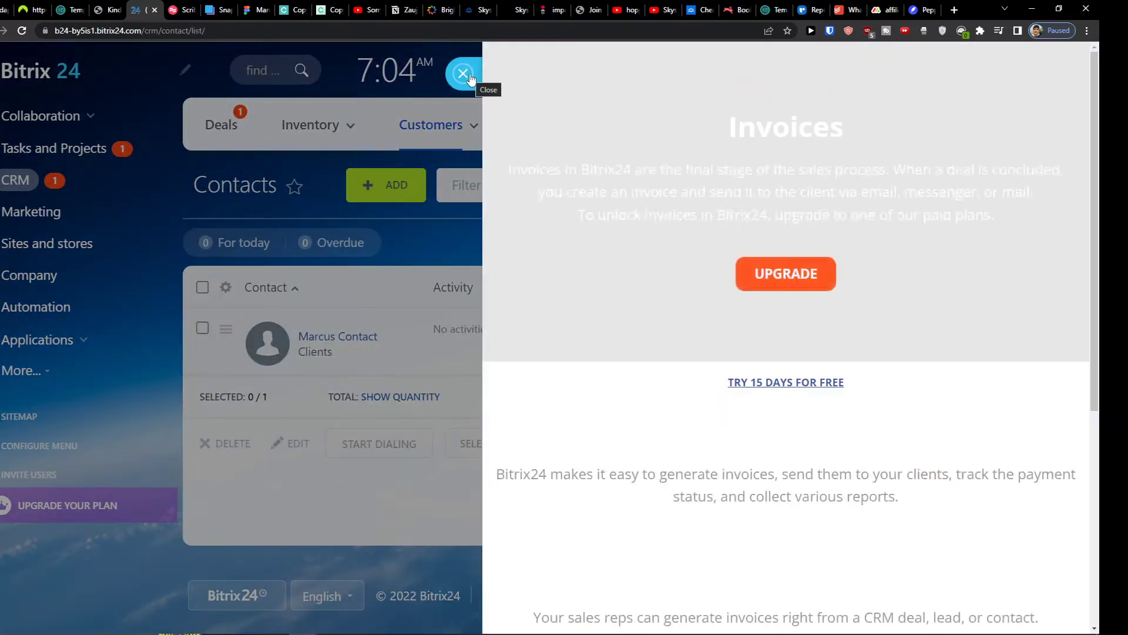
pyautogui.click(470, 76)
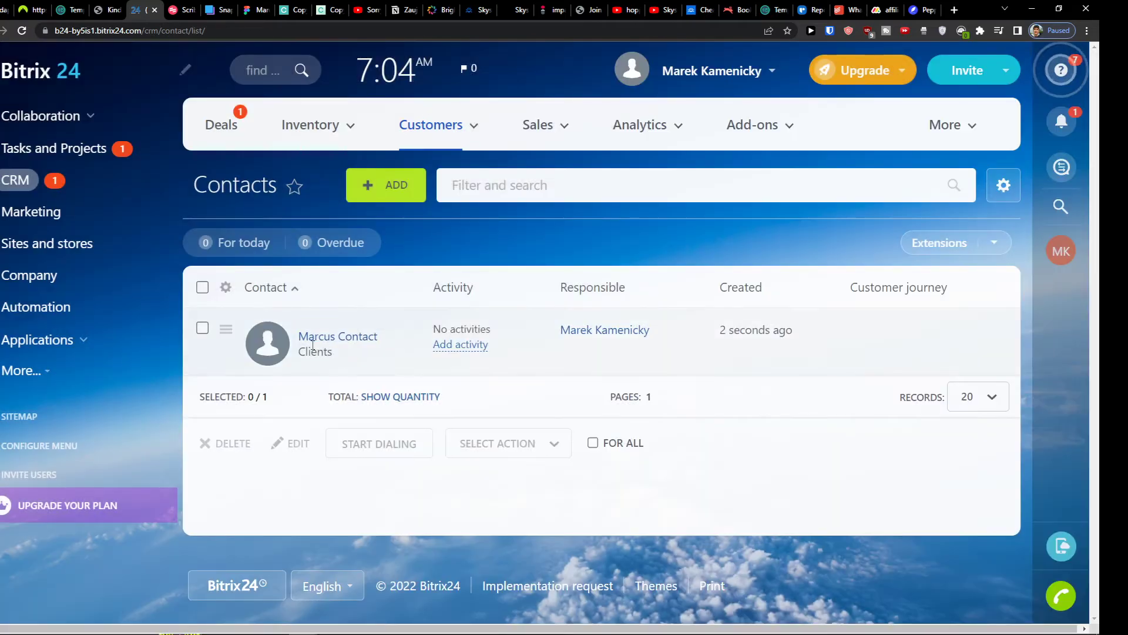
pyautogui.click(327, 336)
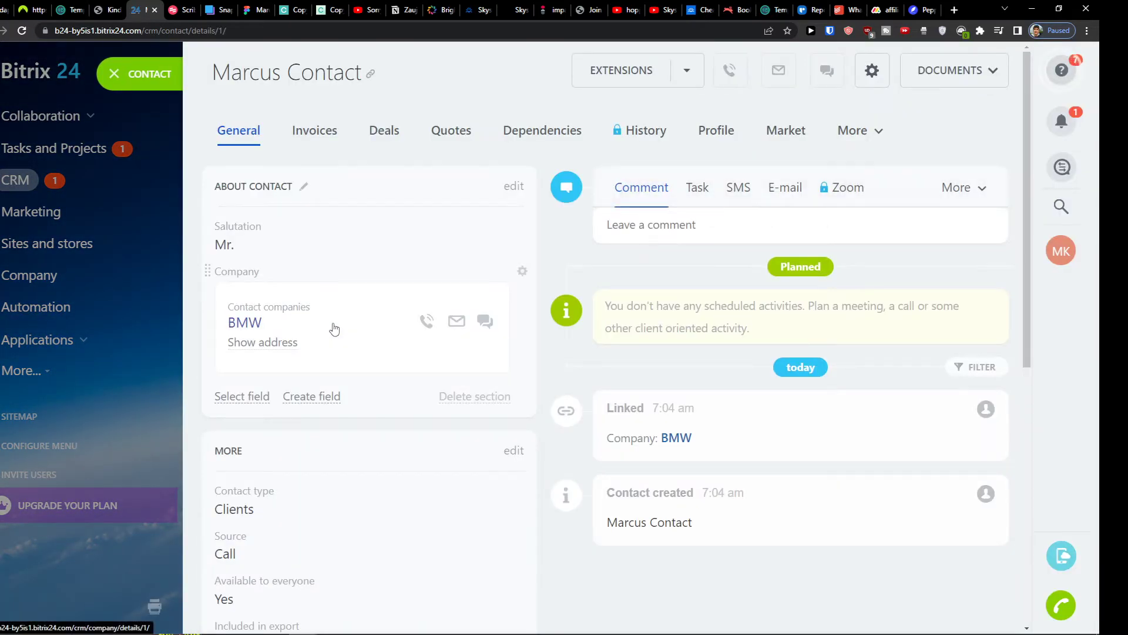
# Start a new task from the contact and title it "CRM: prepare a presentation for this client".
pyautogui.click(694, 204)
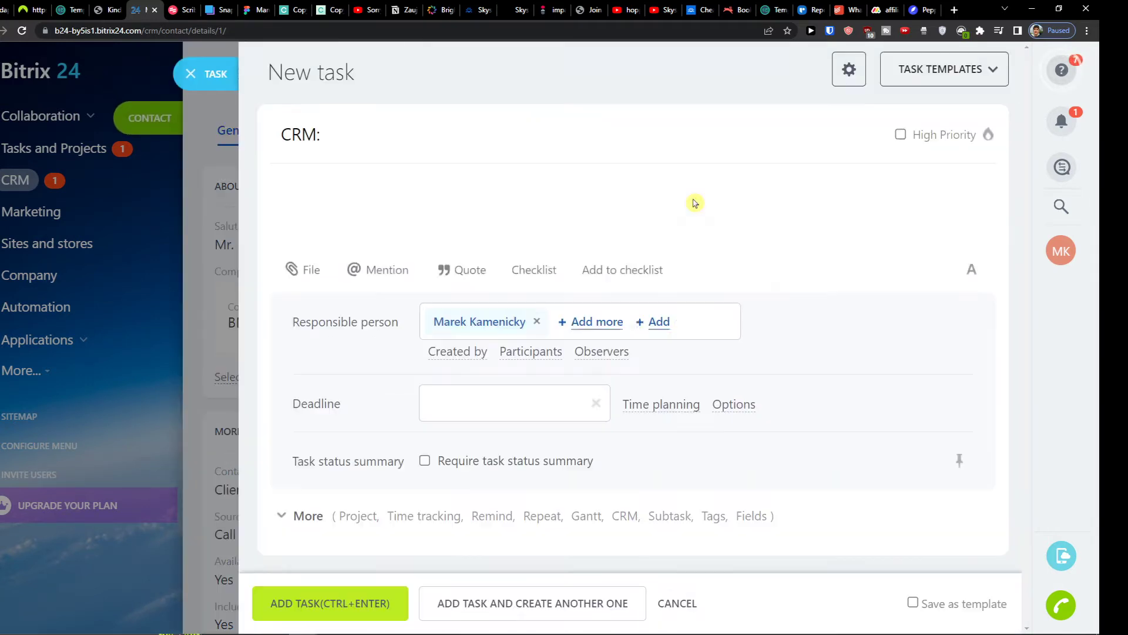
pyautogui.click(291, 124)
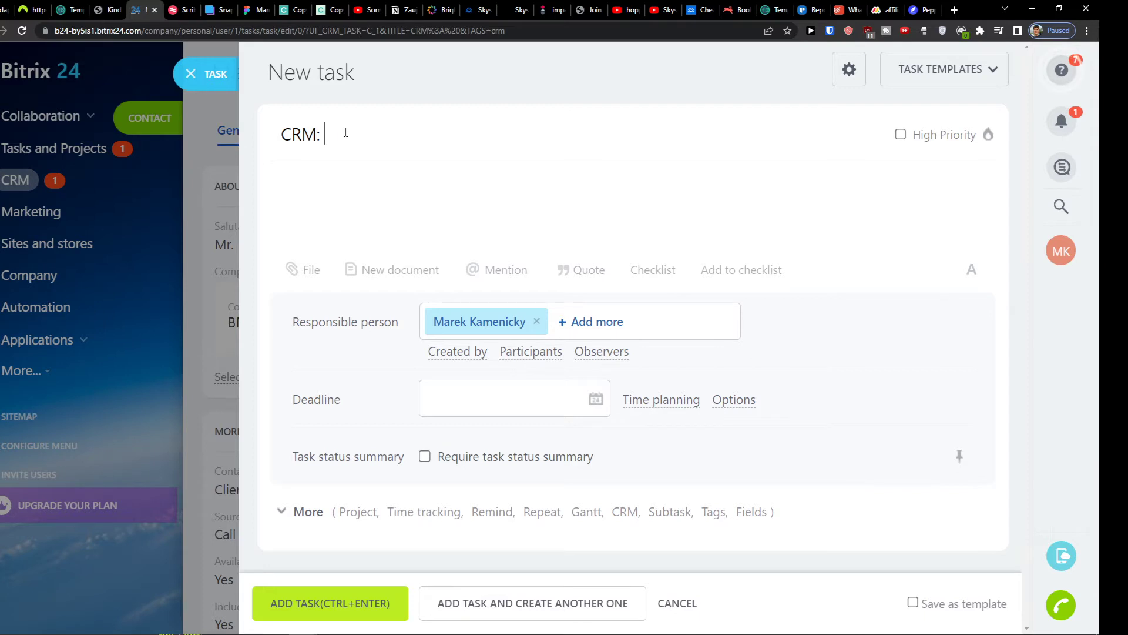
pyautogui.write('call this clie')
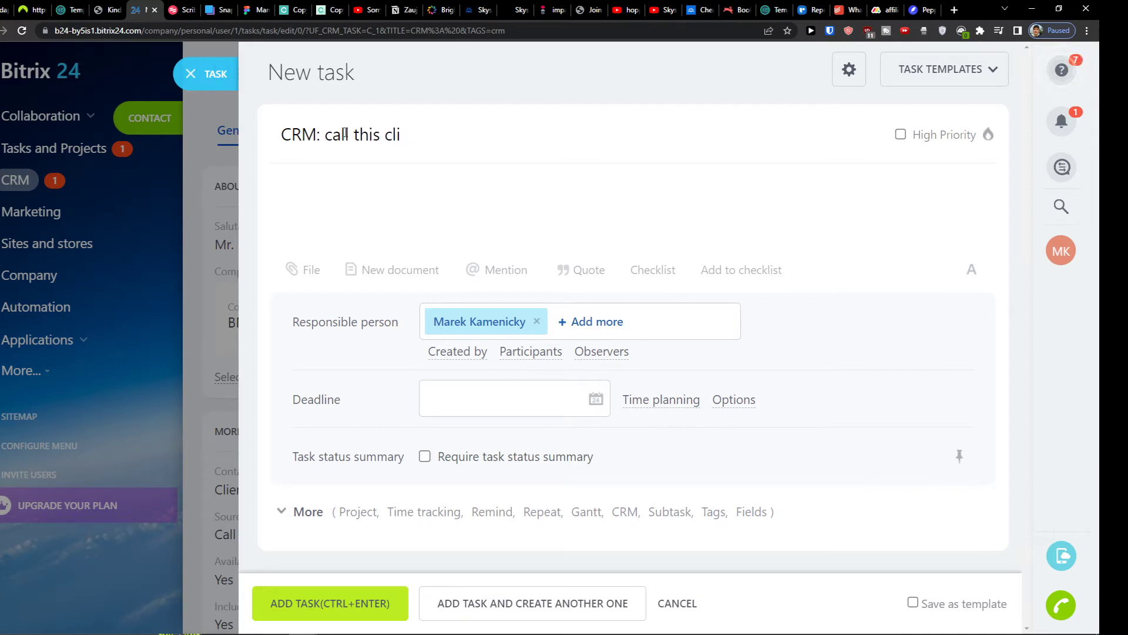
pyautogui.press('BackSpace')
pyautogui.press('BackSpace')
pyautogui.press('BackSpace')
pyautogui.press('BackSpace')
pyautogui.press('BackSpace')
pyautogui.press('BackSpace')
pyautogui.press('BackSpace')
pyautogui.write('prepa')
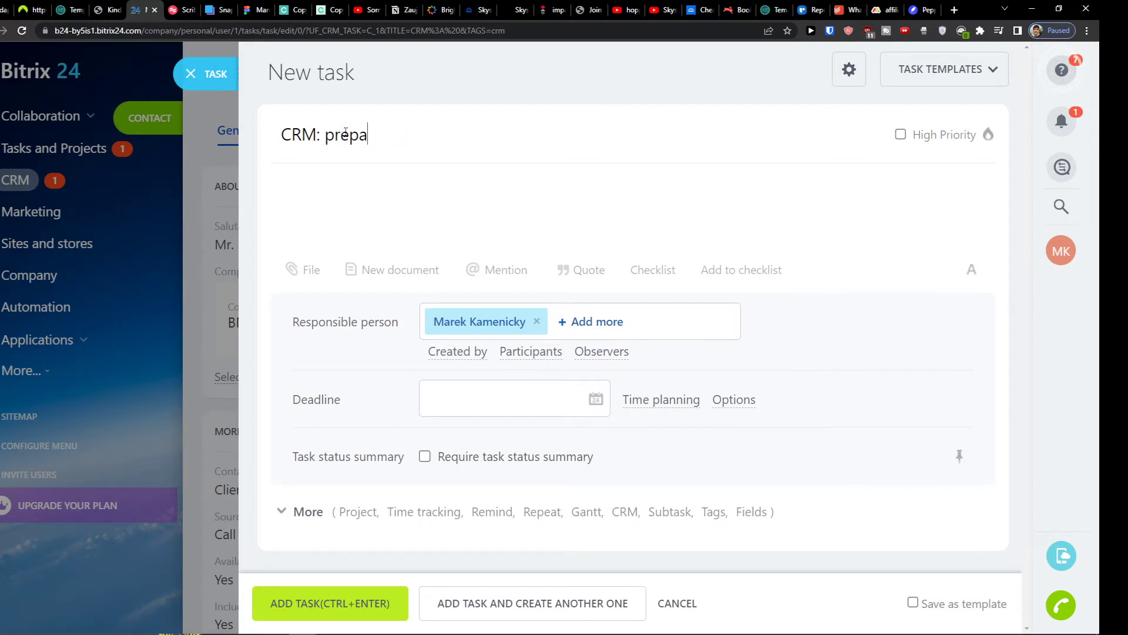
pyautogui.write('re a deal for this client')
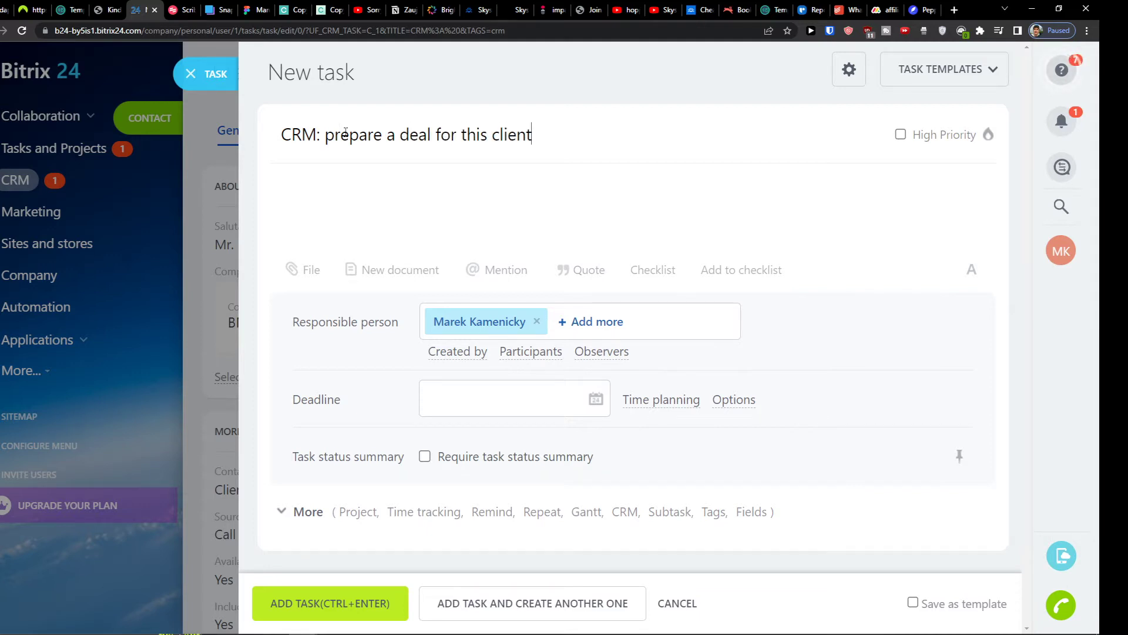
pyautogui.doubleClick(422, 139)
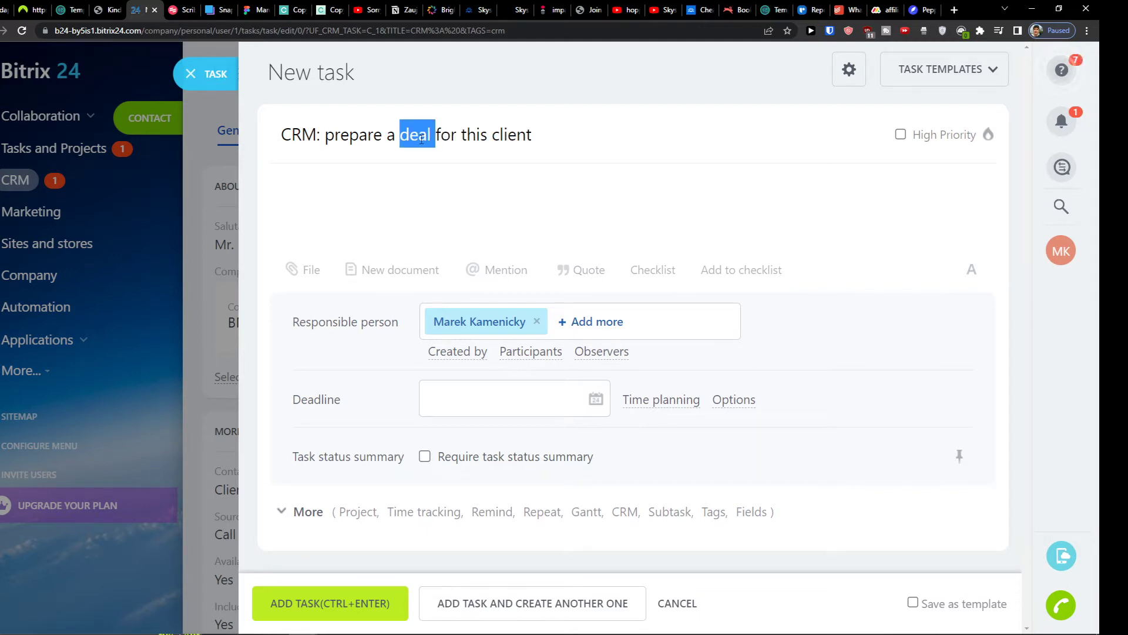
pyautogui.write('presentation')
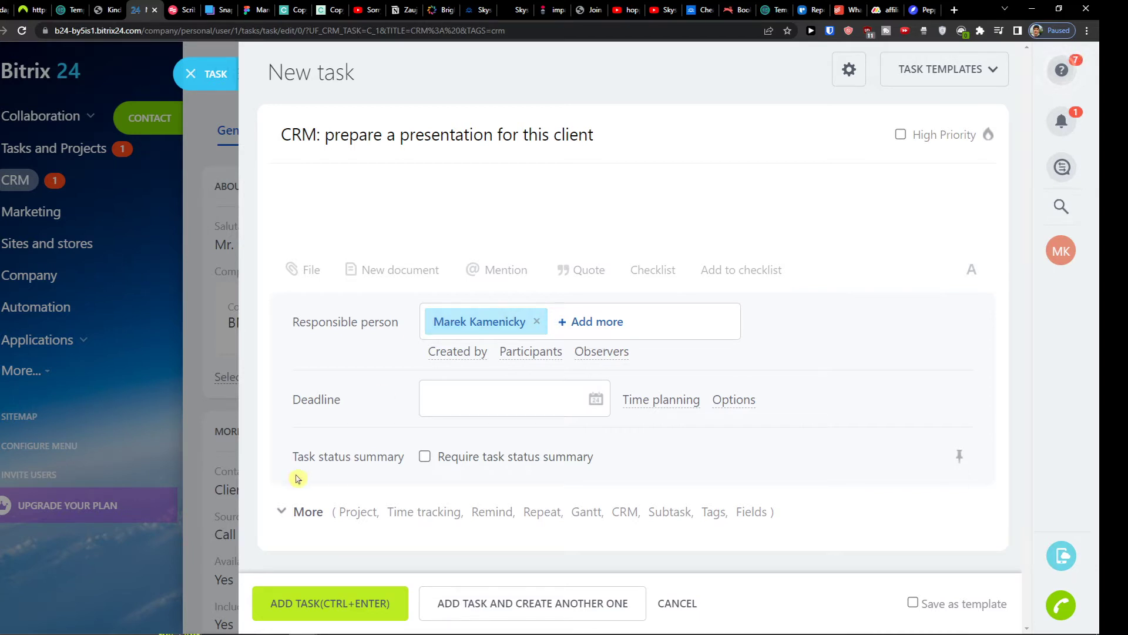
# Review the task's additional options from project to dependent tasks, and add the task to the contact.
pyautogui.click(312, 512)
pyautogui.scroll(-2, 329, 464)
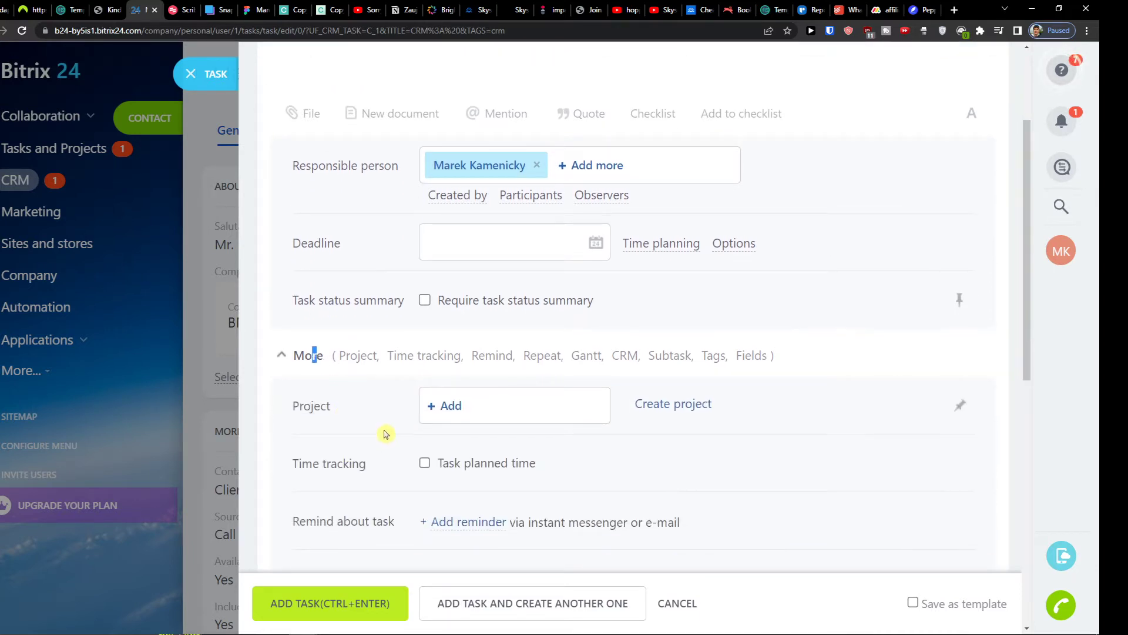
pyautogui.scroll(-1, 416, 432)
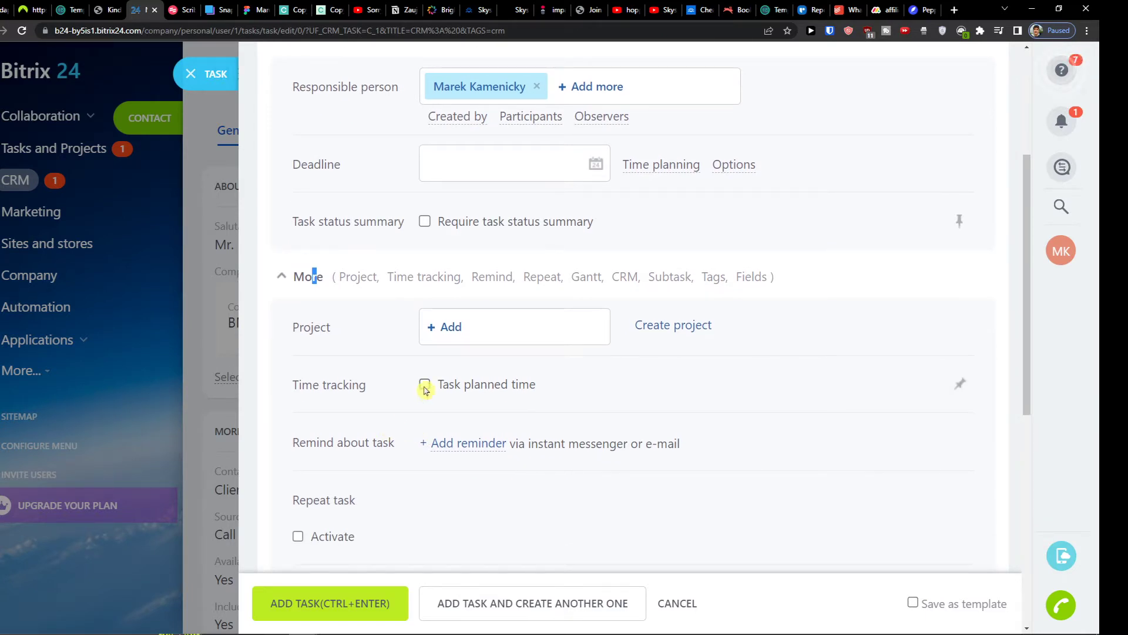
pyautogui.scroll(-4, 461, 367)
pyautogui.scroll(-4, 482, 256)
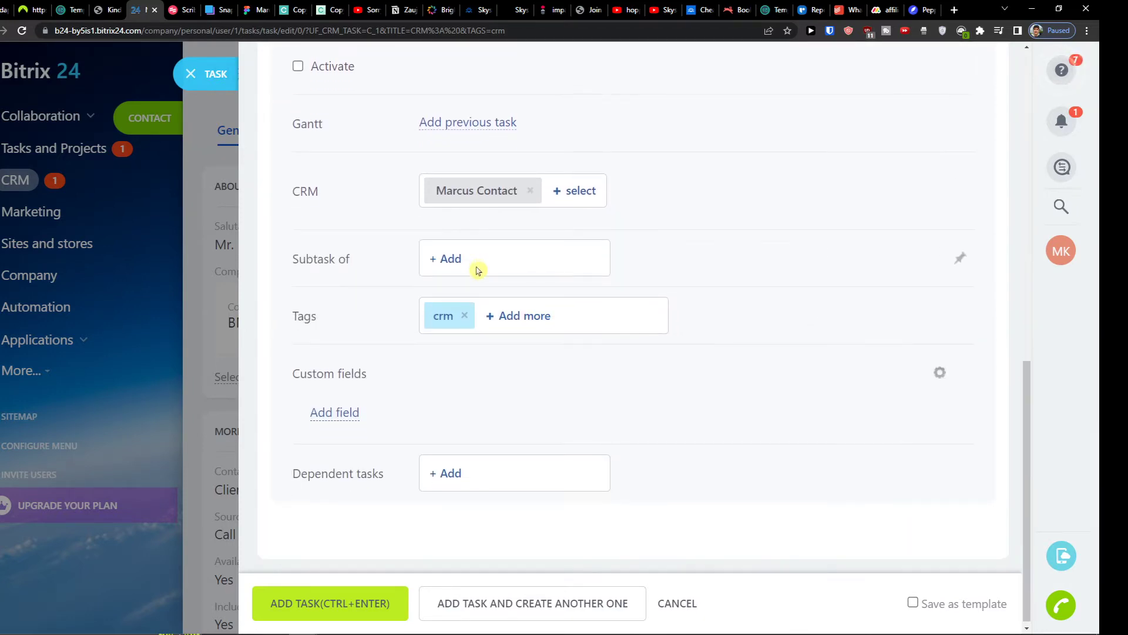
pyautogui.scroll(7, 465, 264)
pyautogui.click(308, 197)
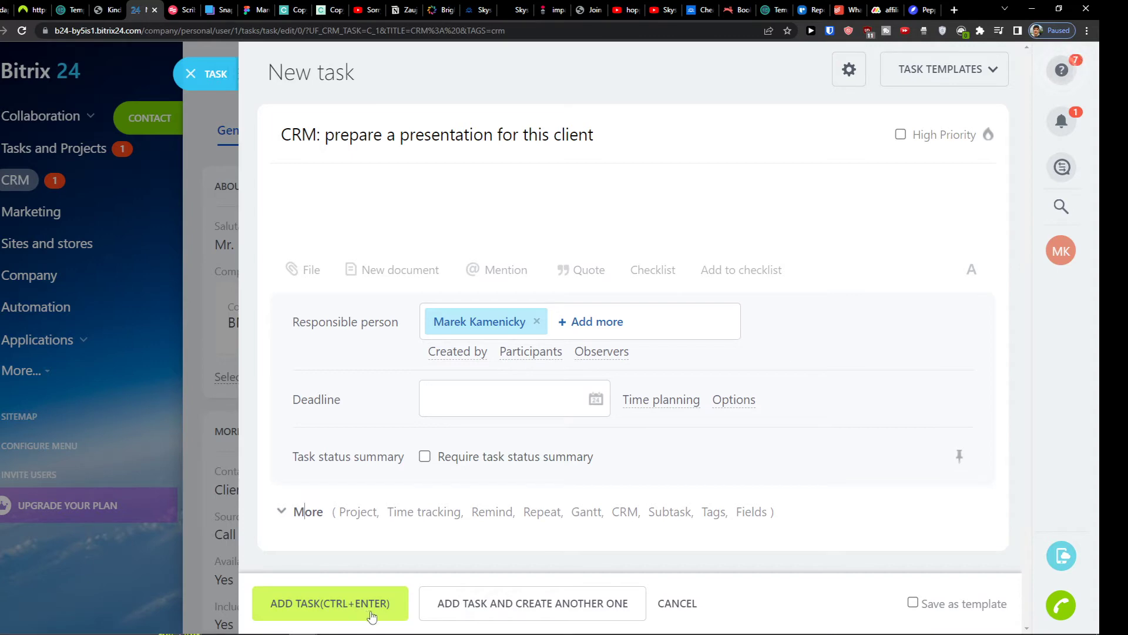
pyautogui.click(371, 616)
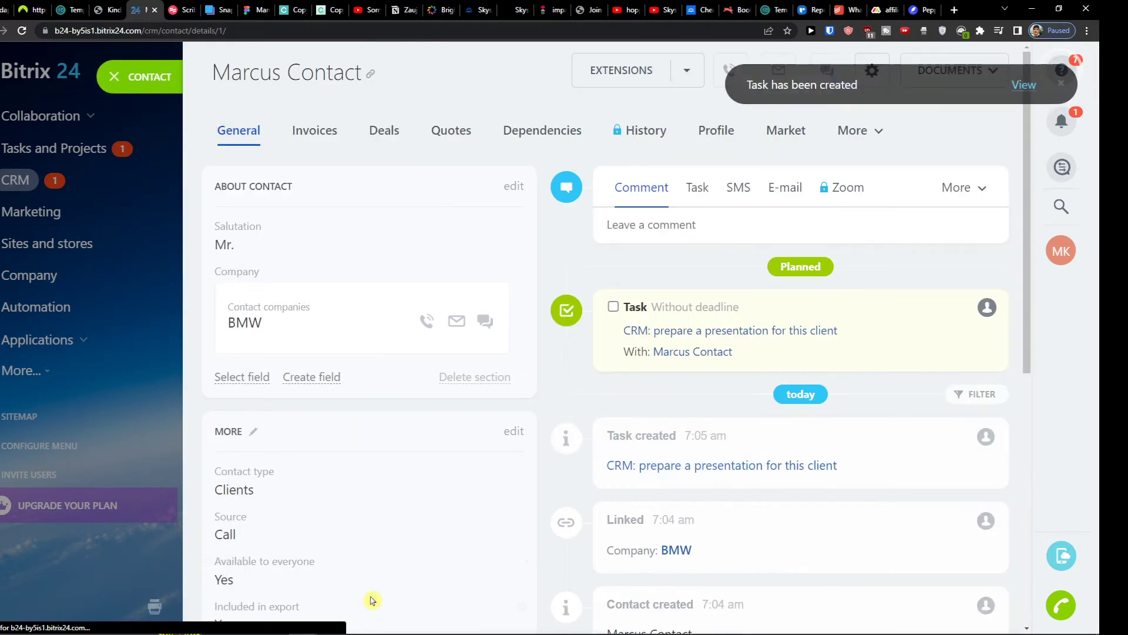
# Look through the contact's record sections, including quotes and dependencies, leaving the section arrangement as it is.
pyautogui.click(386, 141)
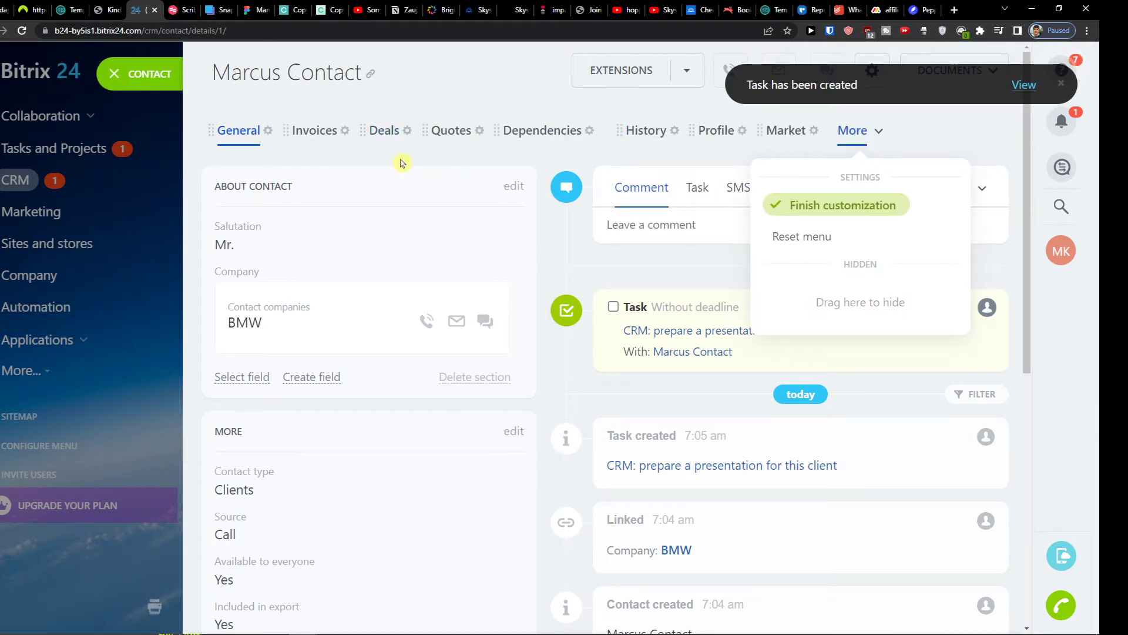
pyautogui.click(820, 205)
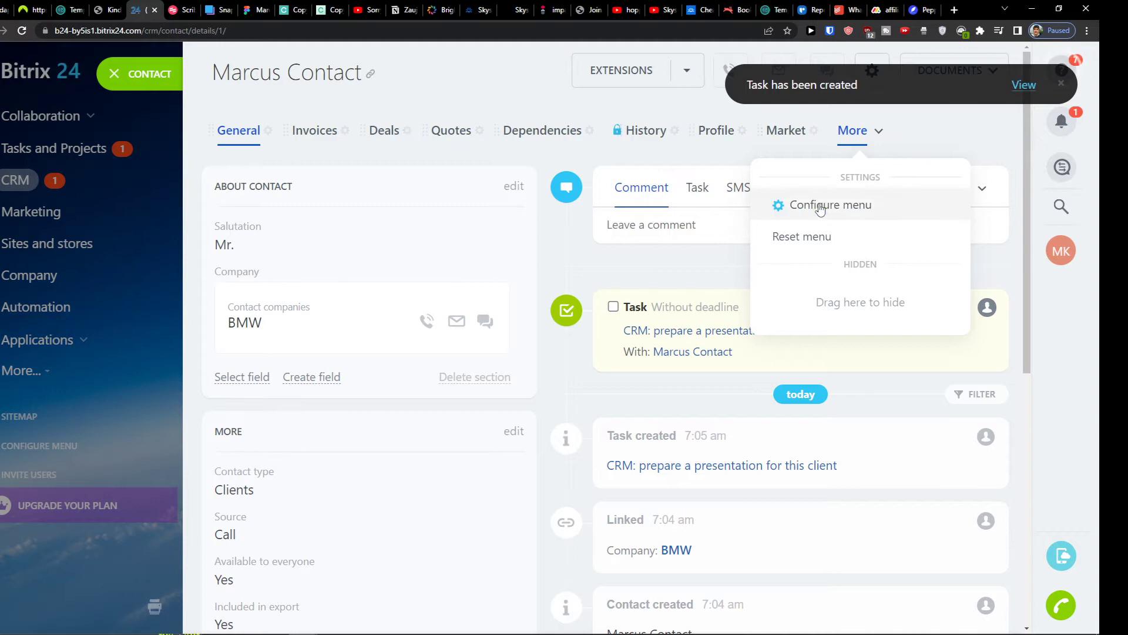
pyautogui.click(408, 144)
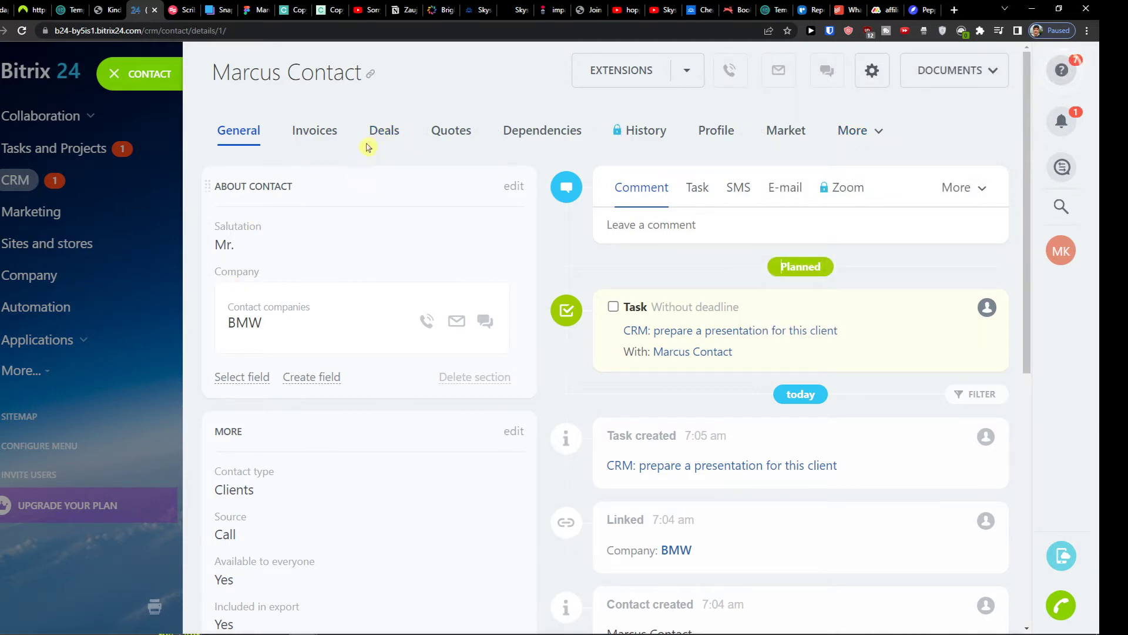
pyautogui.click(463, 136)
pyautogui.click(560, 145)
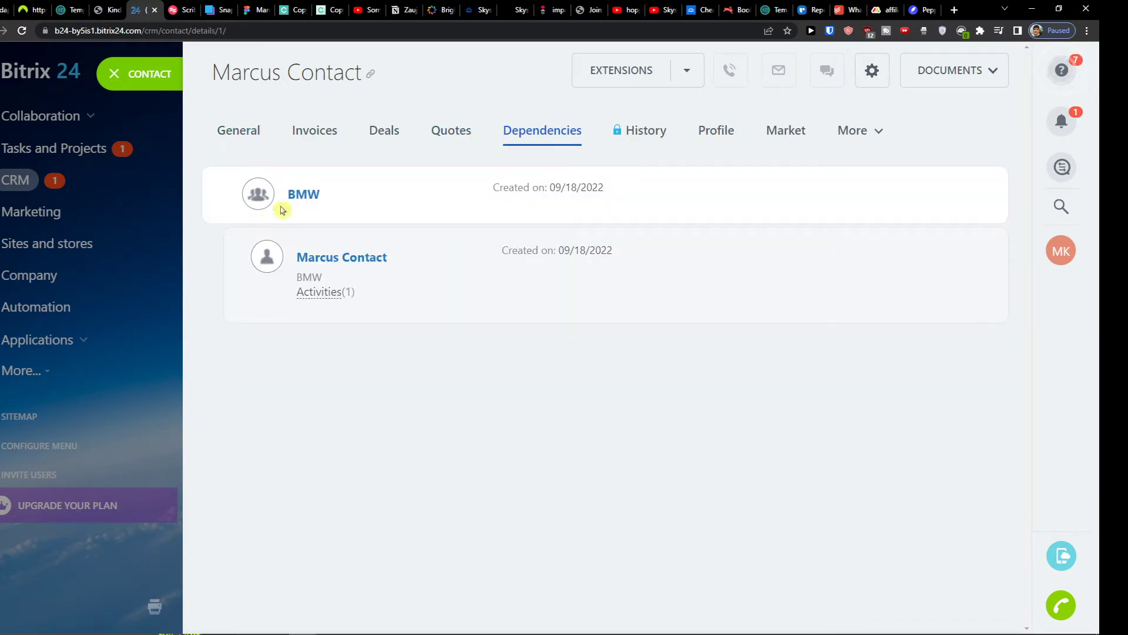
# Return to the contact's general information and review its details and activity timeline.
pyautogui.click(244, 140)
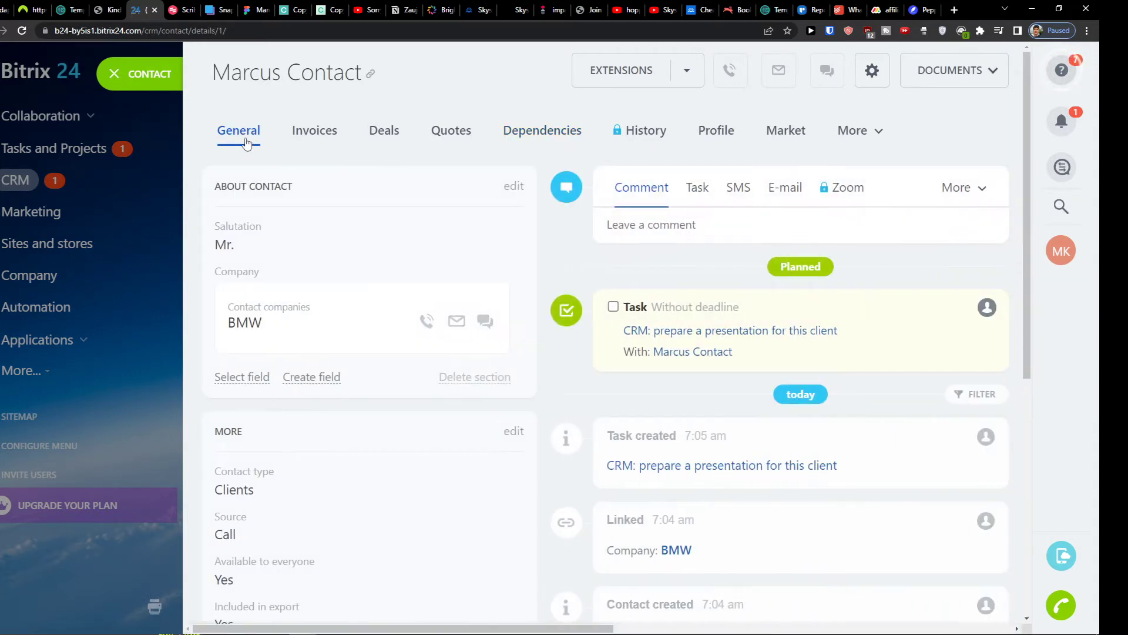
pyautogui.scroll(-3, 762, 376)
pyautogui.scroll(3, 760, 378)
pyautogui.scroll(-1, 735, 379)
pyautogui.scroll(1, 705, 381)
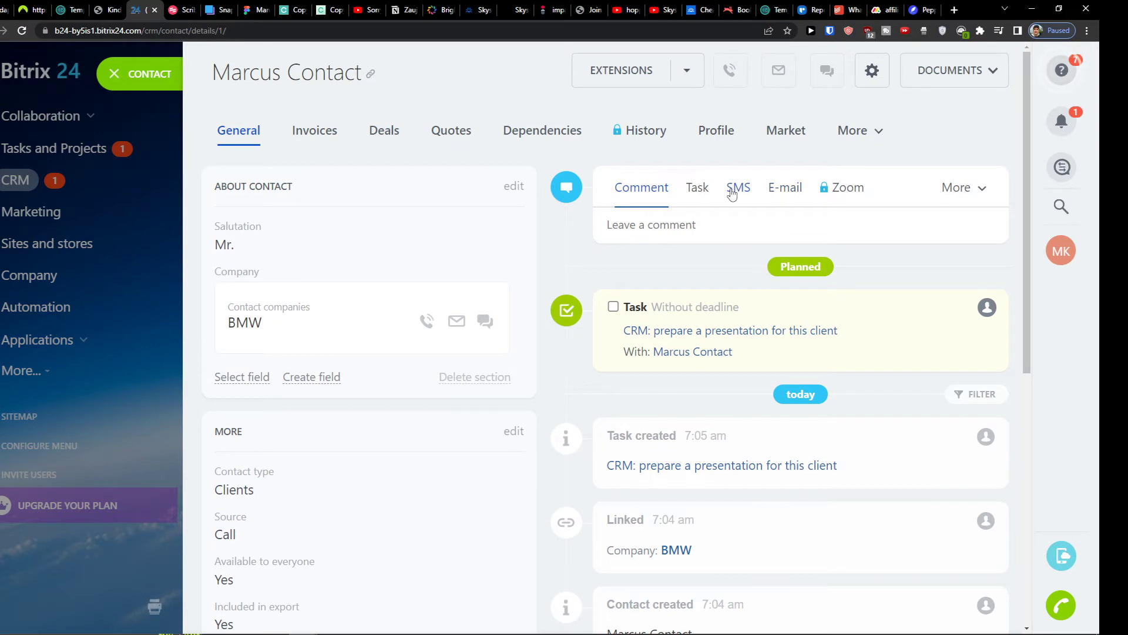
# Examine the additional activity types and the meeting form's schedule, subject and location fields, and close the form without saving.
pyautogui.click(966, 189)
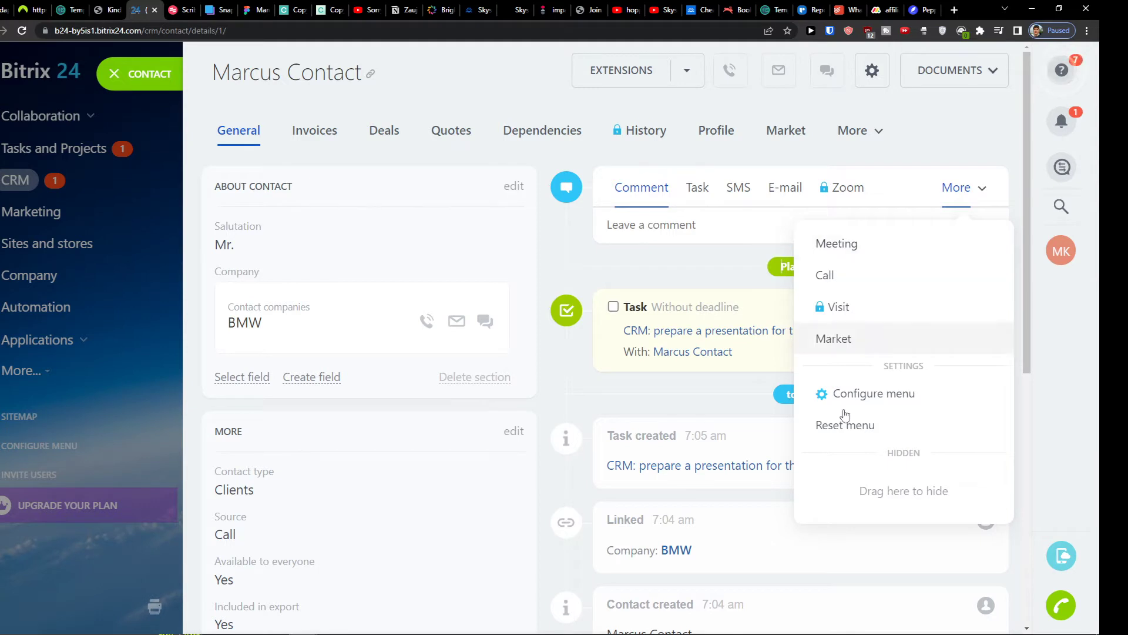
pyautogui.click(641, 632)
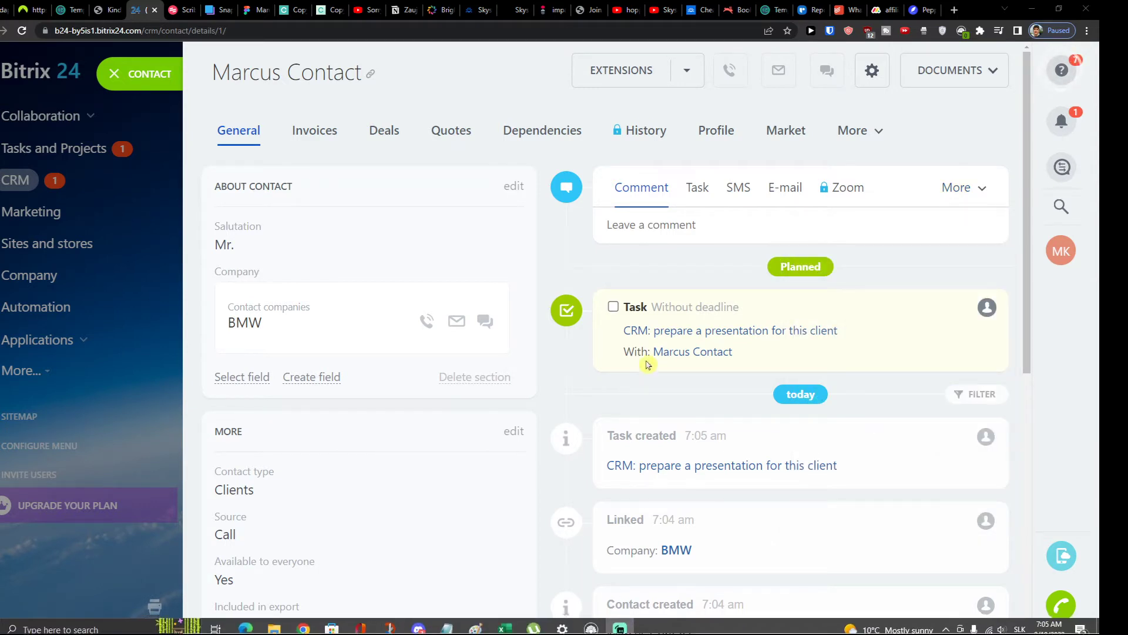
pyautogui.click(971, 191)
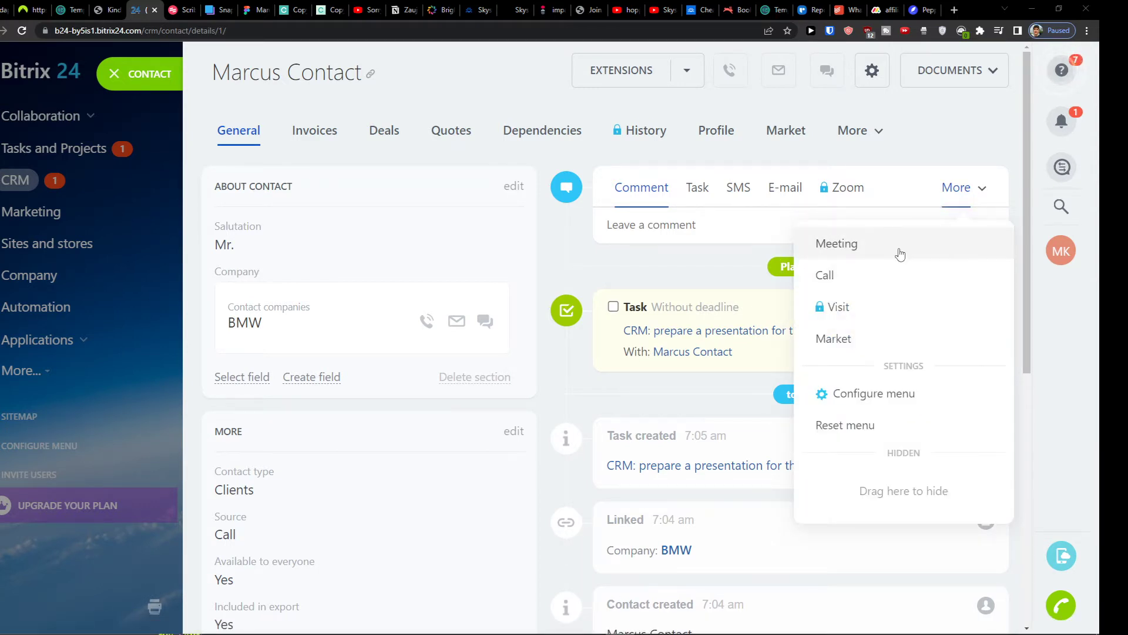
pyautogui.click(899, 245)
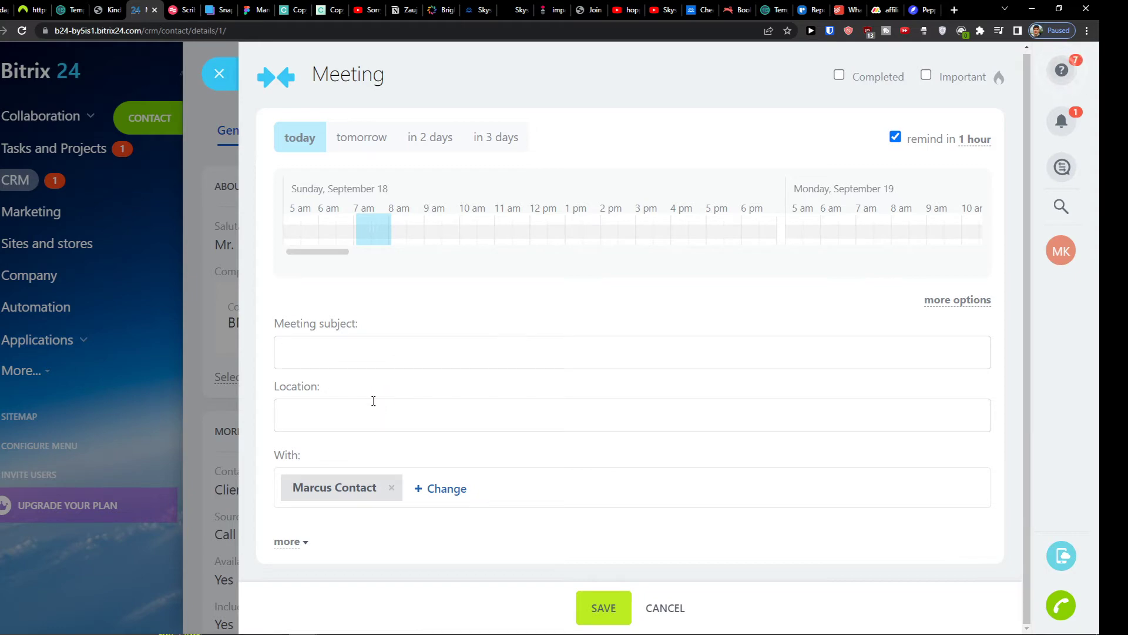
pyautogui.click(220, 73)
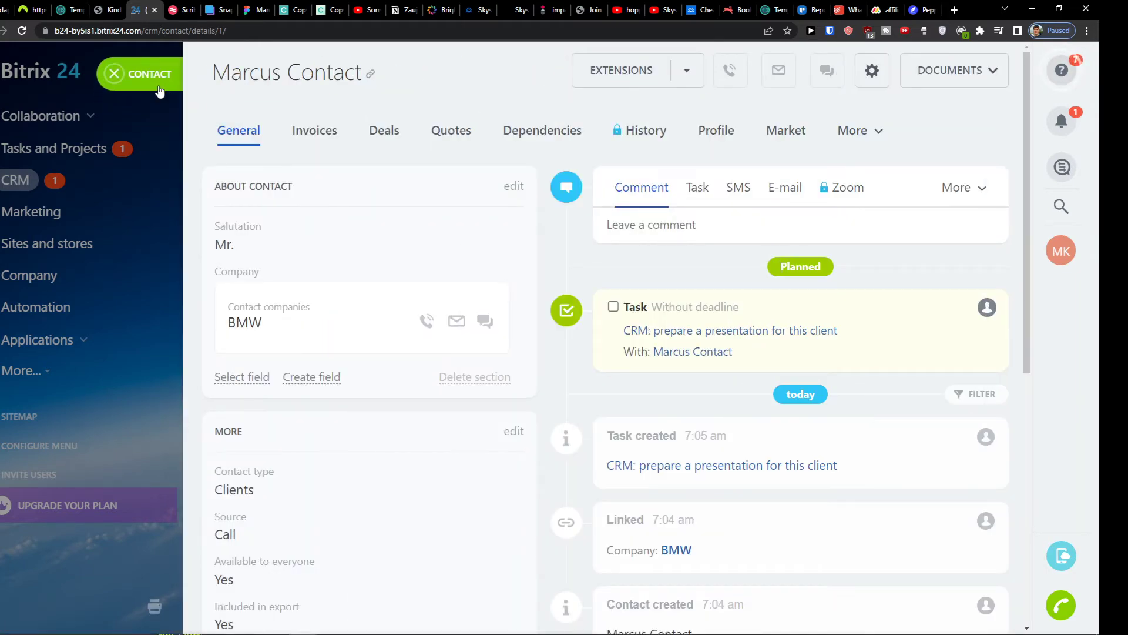
# Leave the contact's details and view the list of customer companies.
pyautogui.click(159, 91)
pyautogui.moveTo(422, 127)
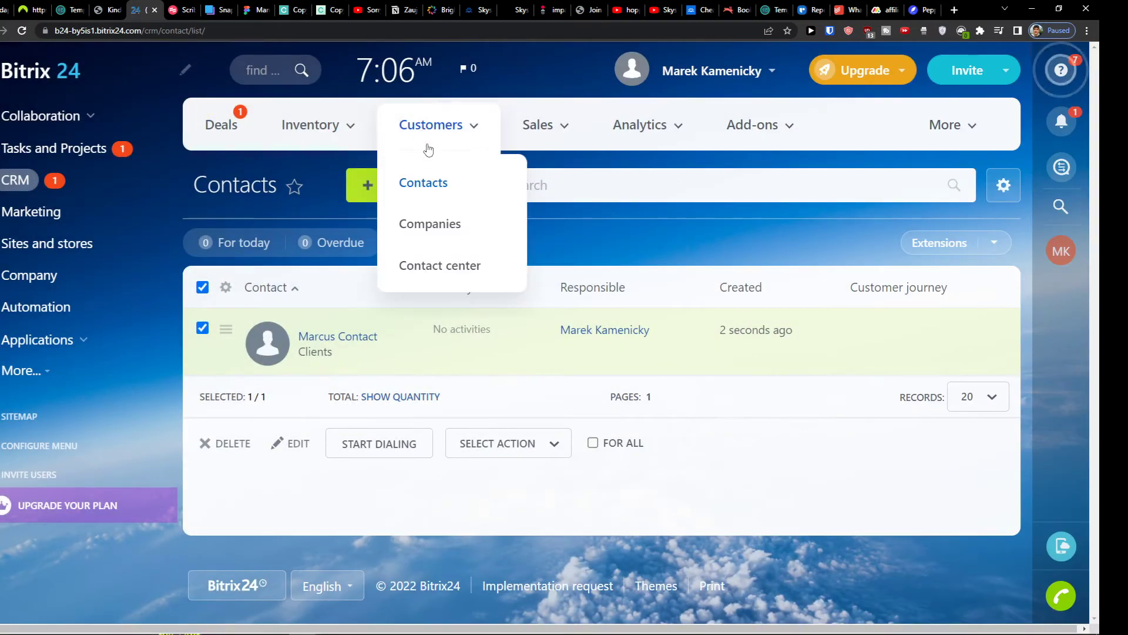
pyautogui.click(424, 234)
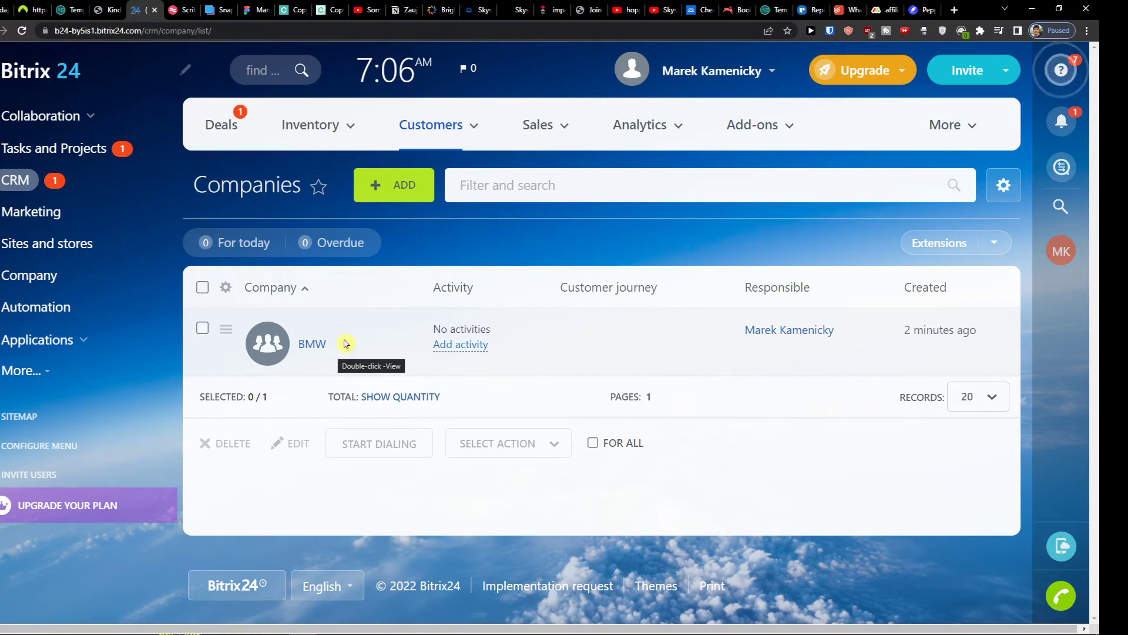
# View the product catalog in the inventory and show the available sales sections.
pyautogui.click(329, 136)
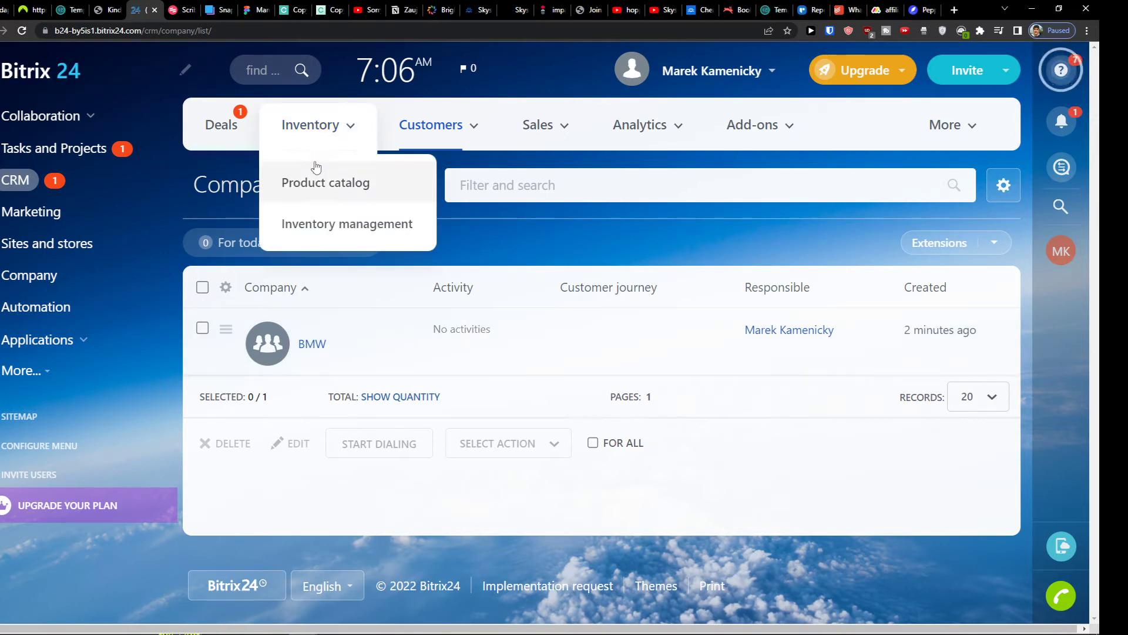
pyautogui.click(318, 183)
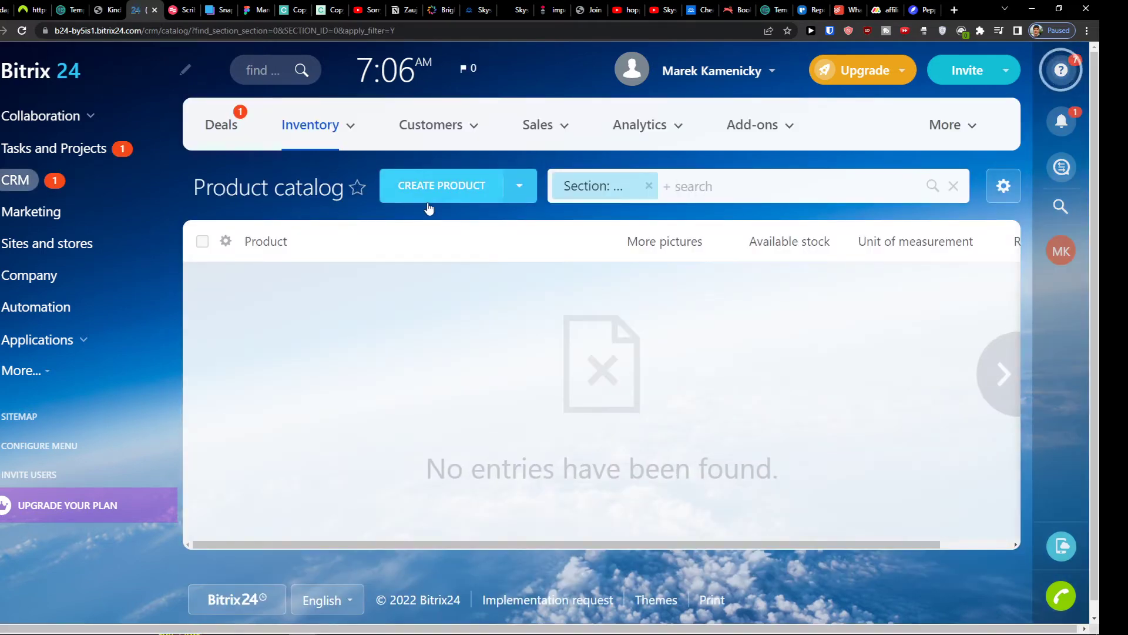
pyautogui.click(546, 143)
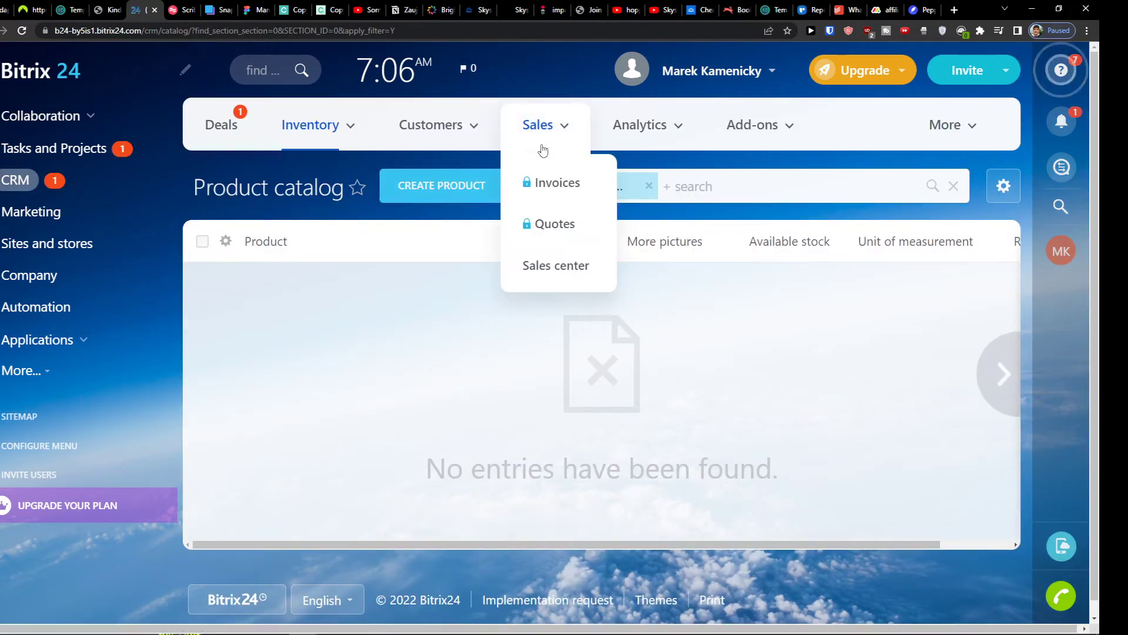
# Start a new catalog product named STarcraft 2 Picture with the description "Selling pictures" and review its visibility and section fields.
pyautogui.click(428, 200)
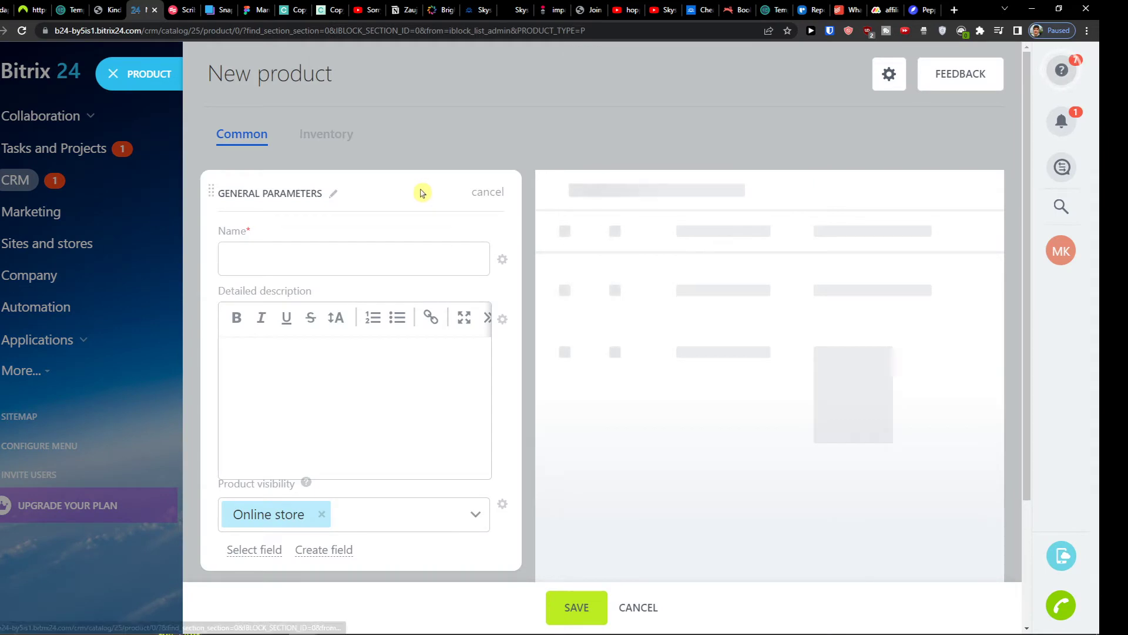
pyautogui.write('Selling pictures')
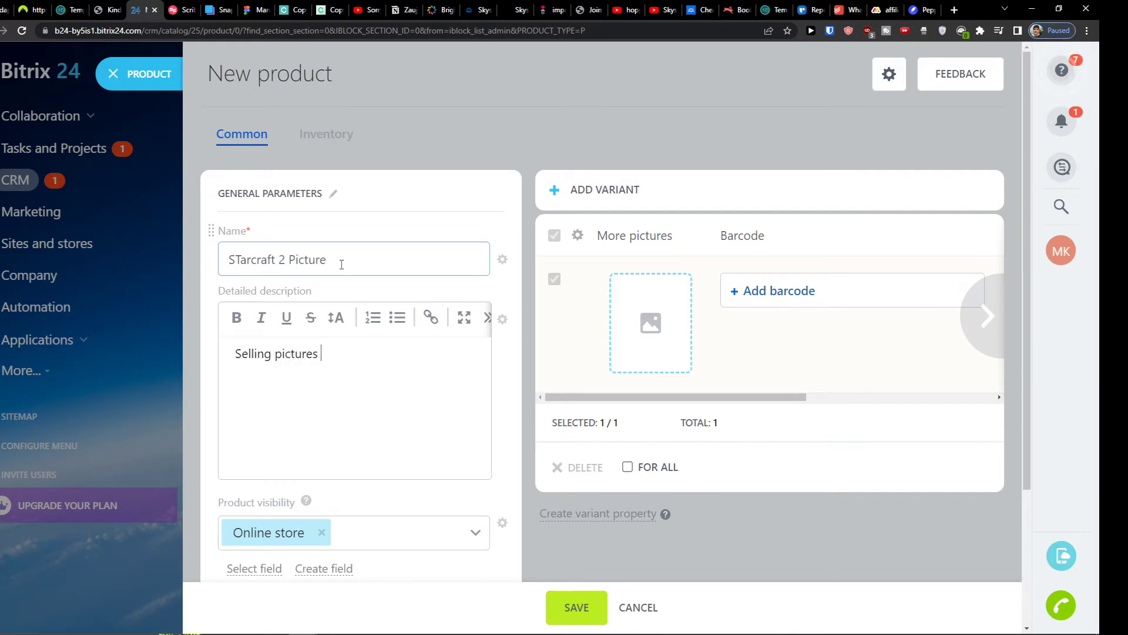
pyautogui.scroll(-3, 295, 323)
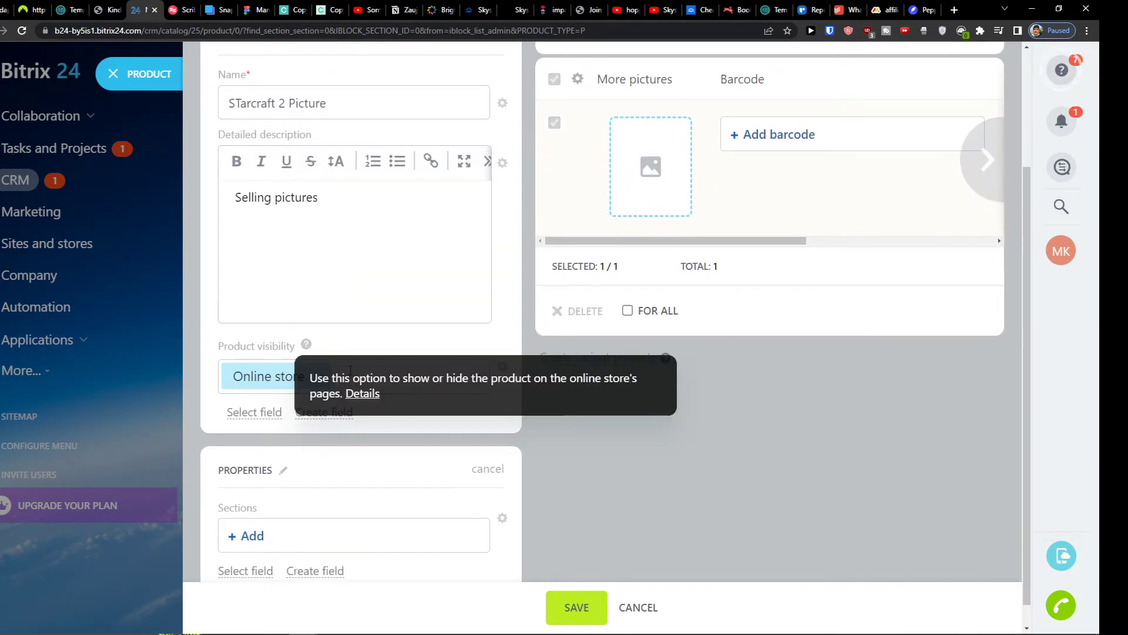
pyautogui.scroll(-1, 257, 425)
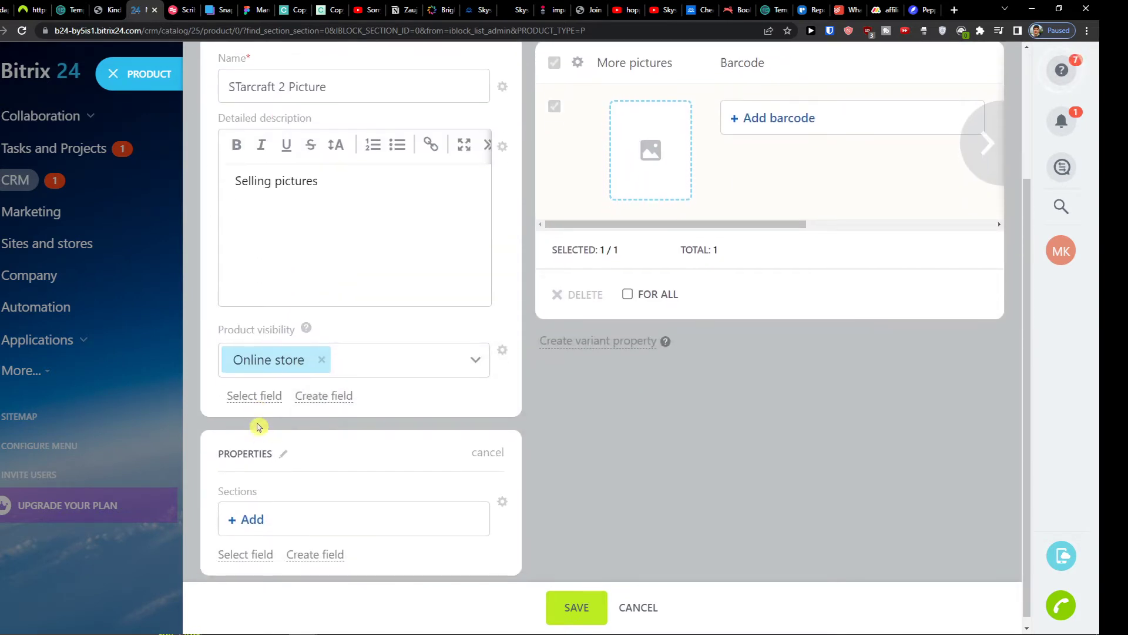
pyautogui.click(252, 507)
pyautogui.click(460, 543)
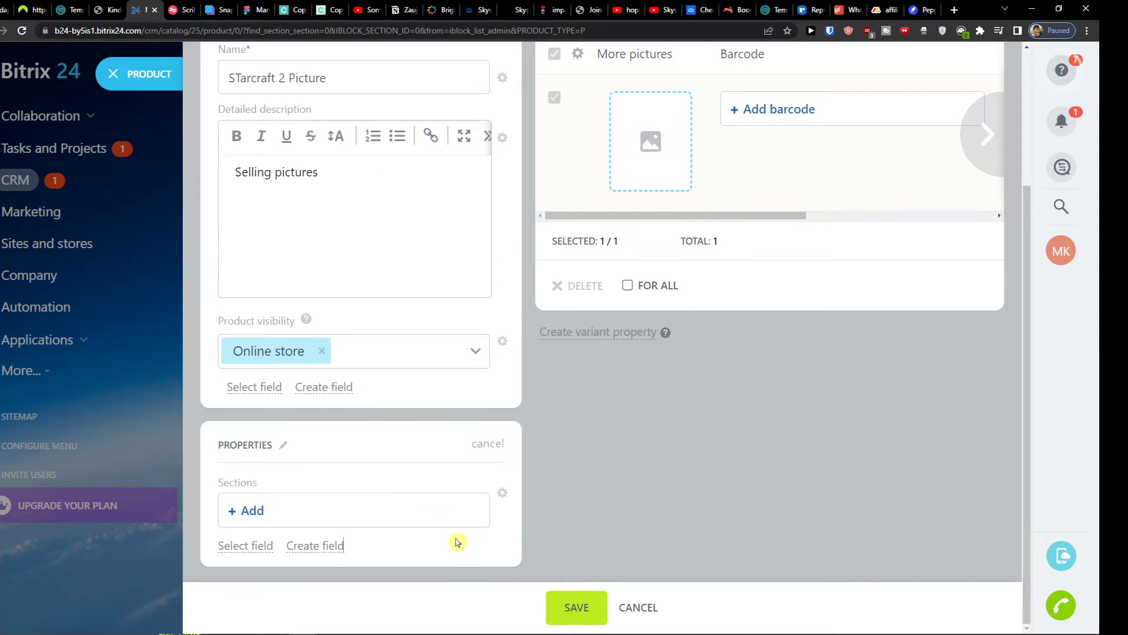
pyautogui.scroll(3, 438, 532)
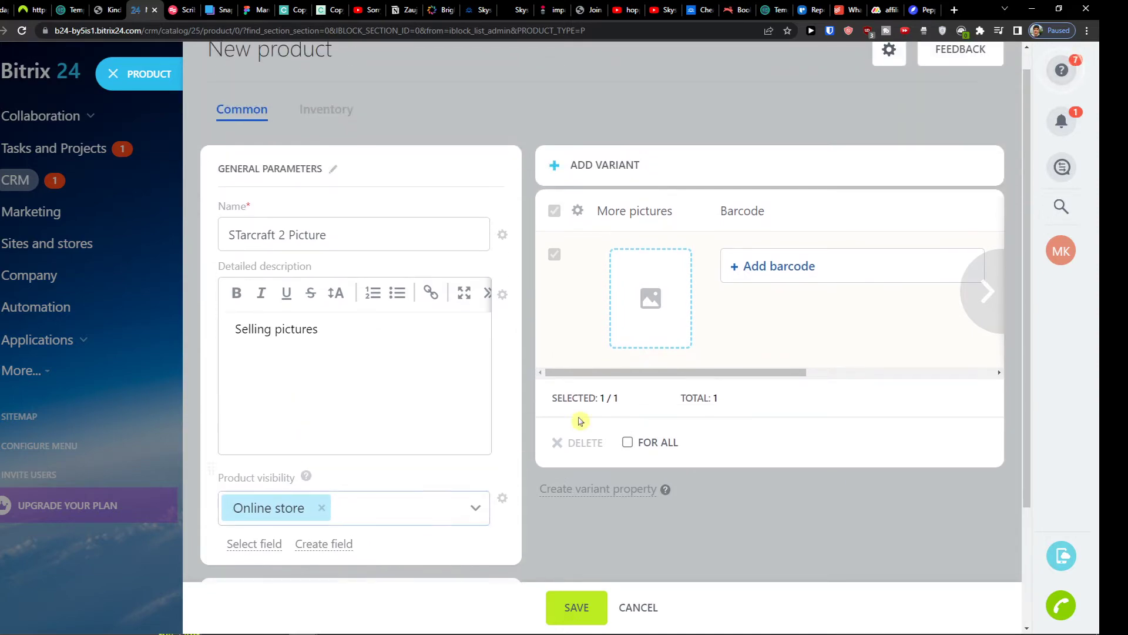
# Add the Image10 picture from the Desktop folder to the new product's variant.
pyautogui.click(650, 297)
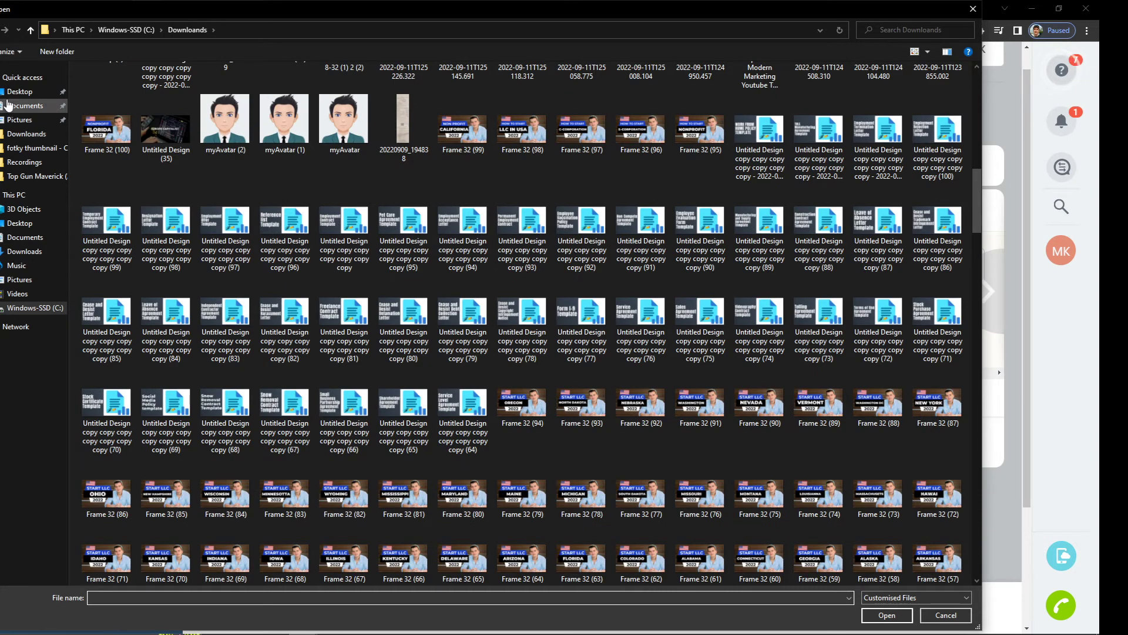
pyautogui.click(7, 95)
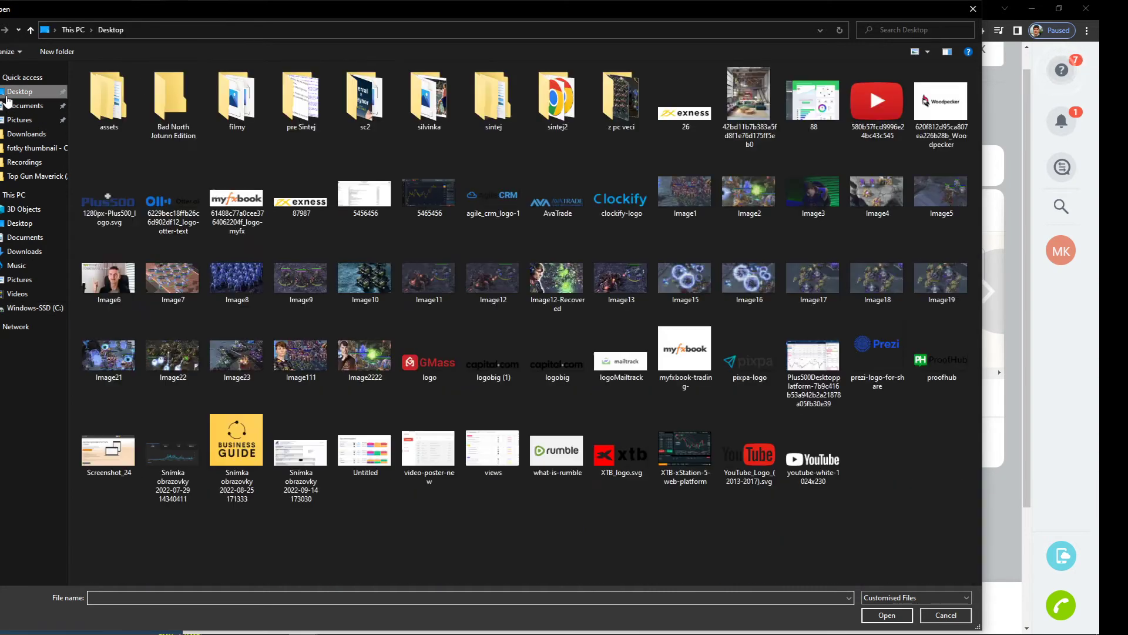
pyautogui.doubleClick(365, 266)
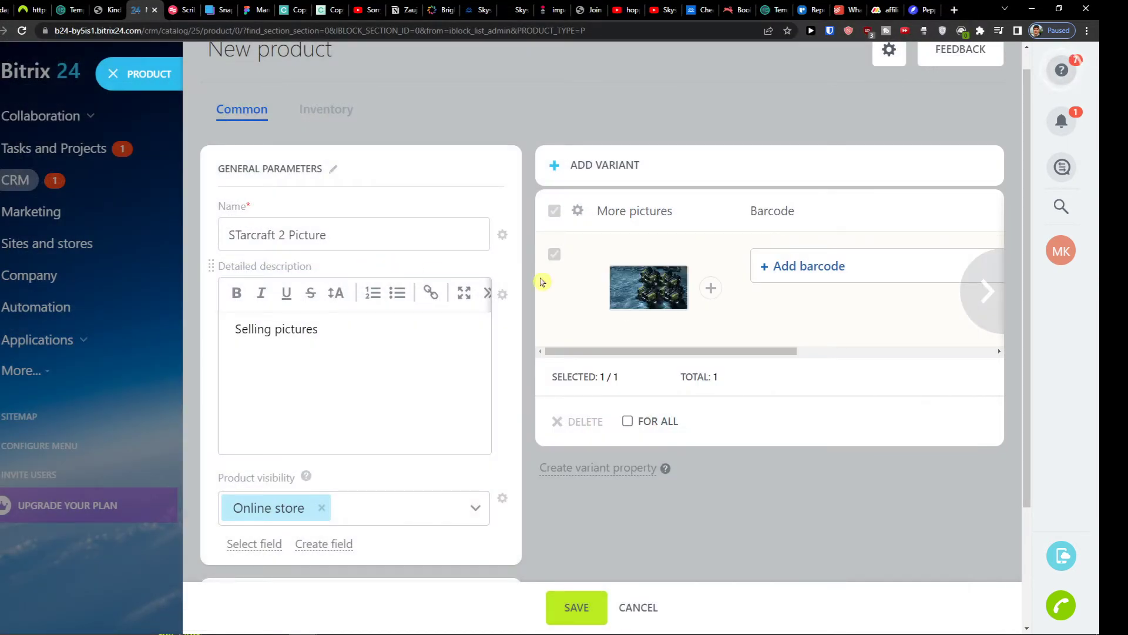
pyautogui.scroll(-3, 815, 269)
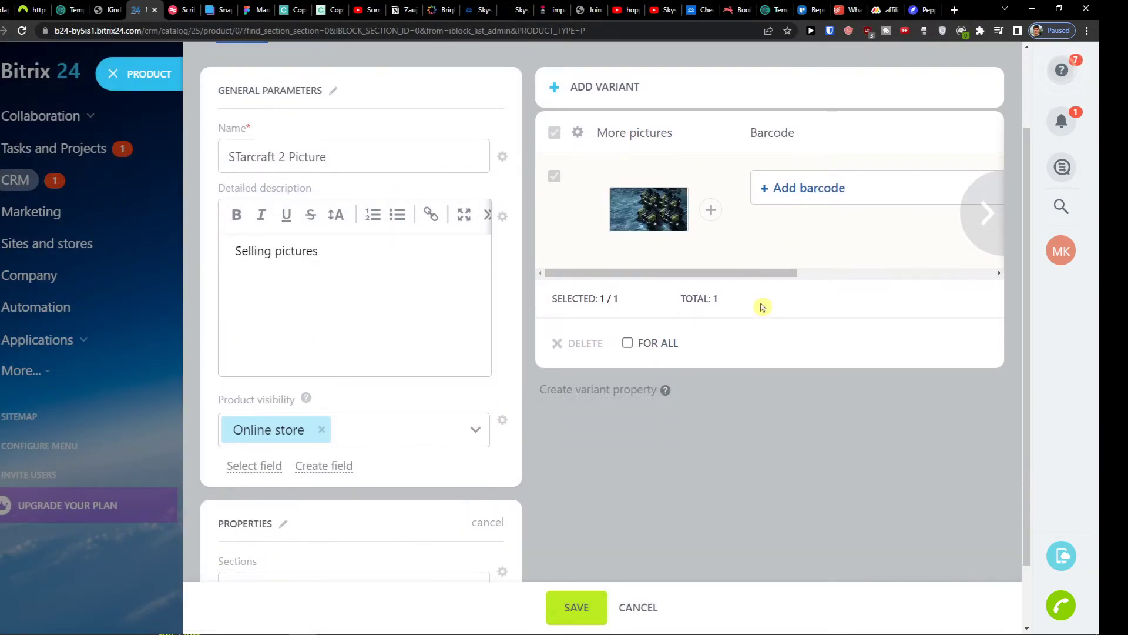
pyautogui.scroll(3, 703, 279)
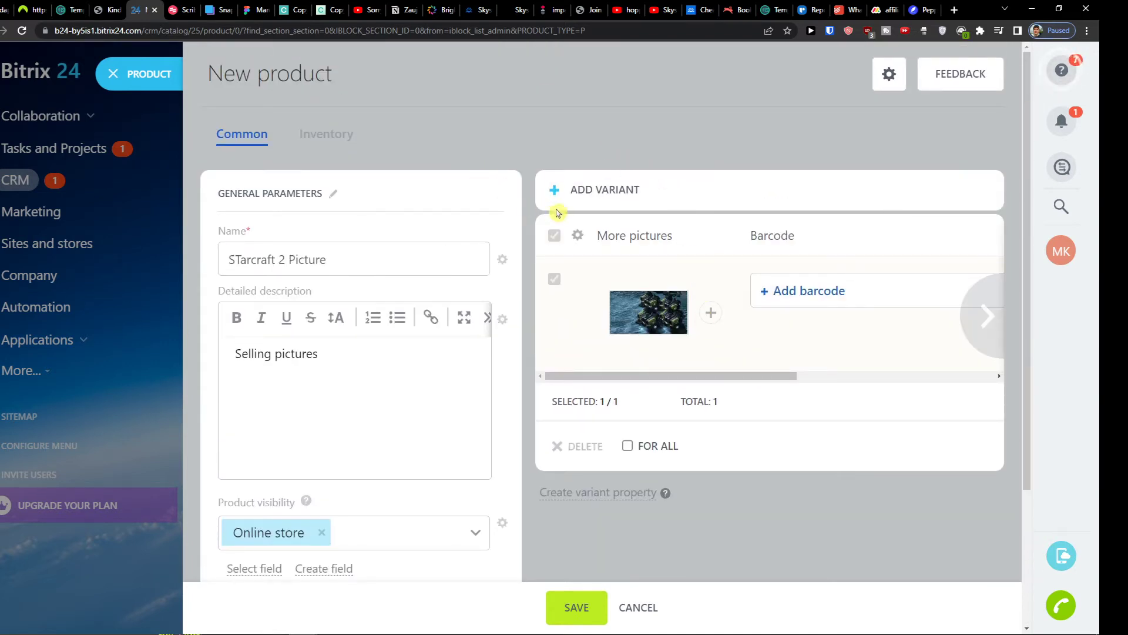
# Save the new product and close its details to return to the product catalog.
pyautogui.click(579, 604)
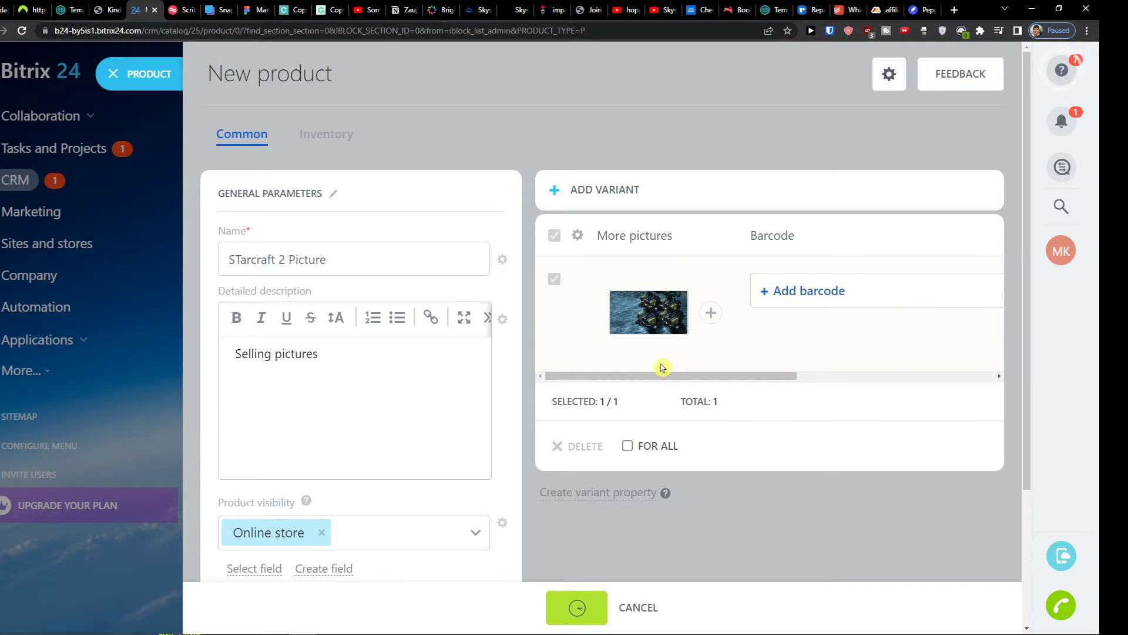
pyautogui.click(35, 306)
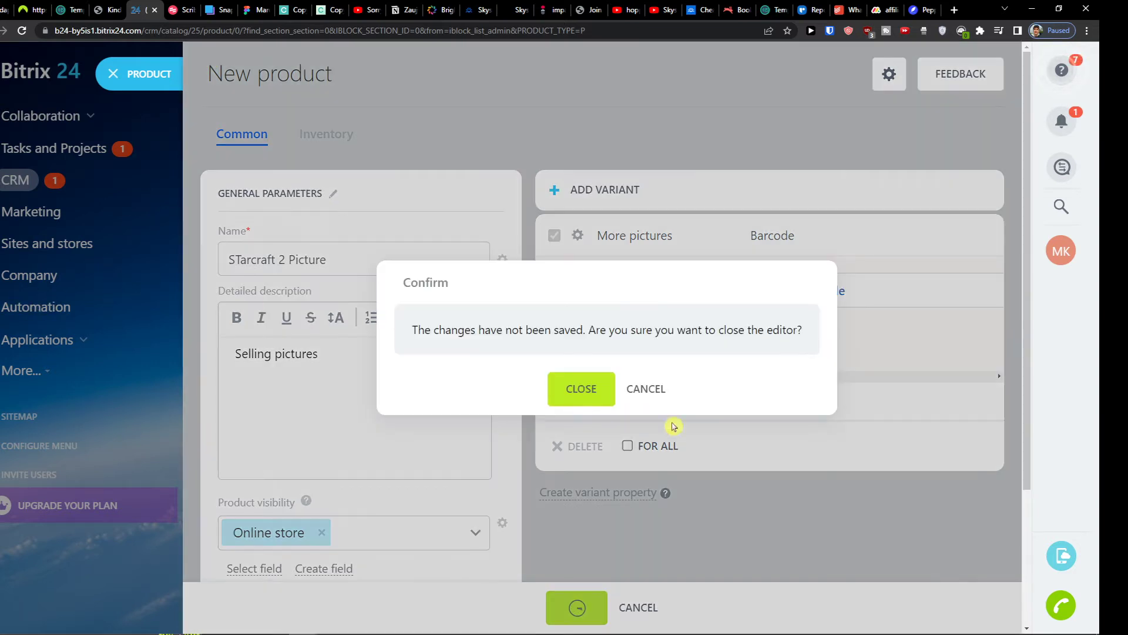
pyautogui.click(638, 390)
pyautogui.scroll(-3, 596, 535)
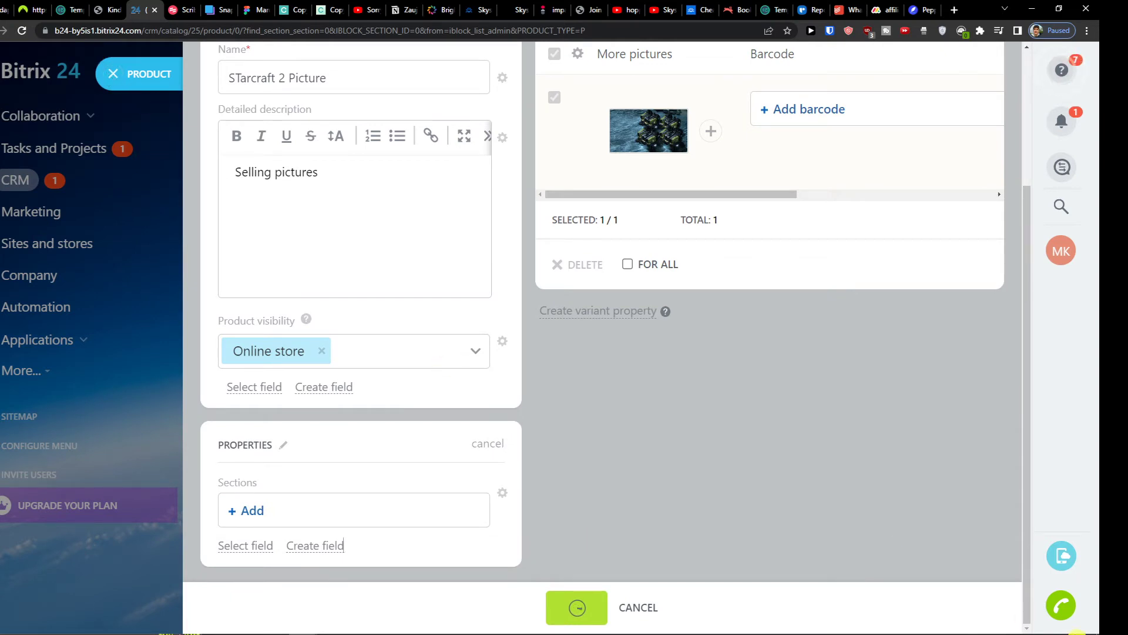
pyautogui.moveTo(1101, 631)
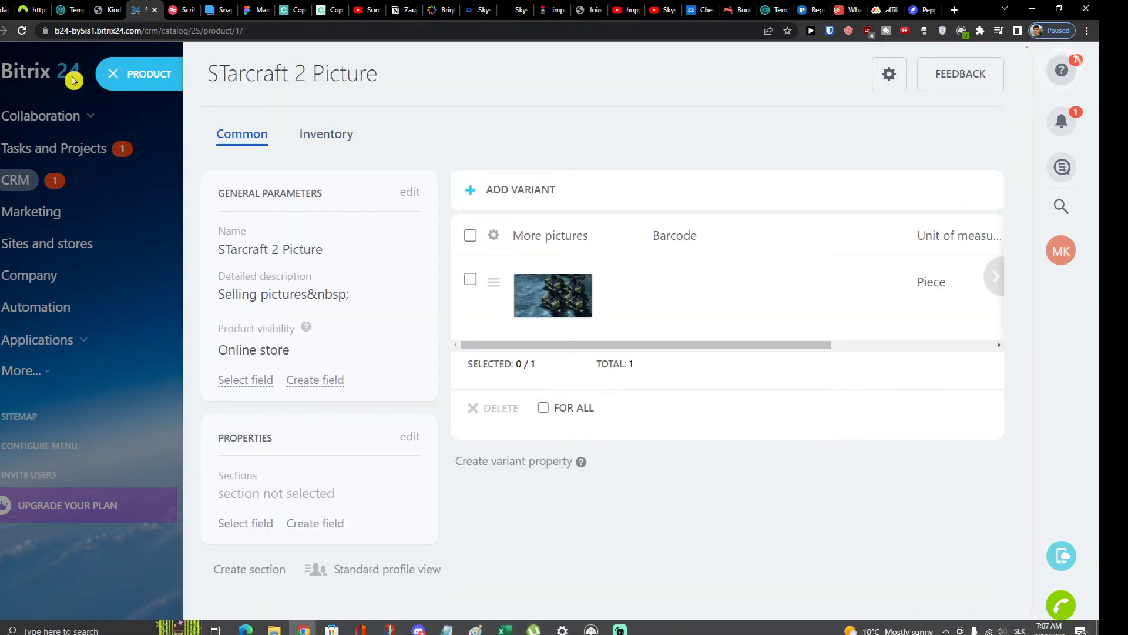
pyautogui.click(128, 79)
pyautogui.moveTo(277, 341)
pyautogui.mouseDown()
pyautogui.moveTo(452, 355)
pyautogui.moveTo(272, 336)
pyautogui.mouseUp()
# Look at the inventory management section and its activation options, and close both without enabling the feature.
pyautogui.moveTo(332, 110)
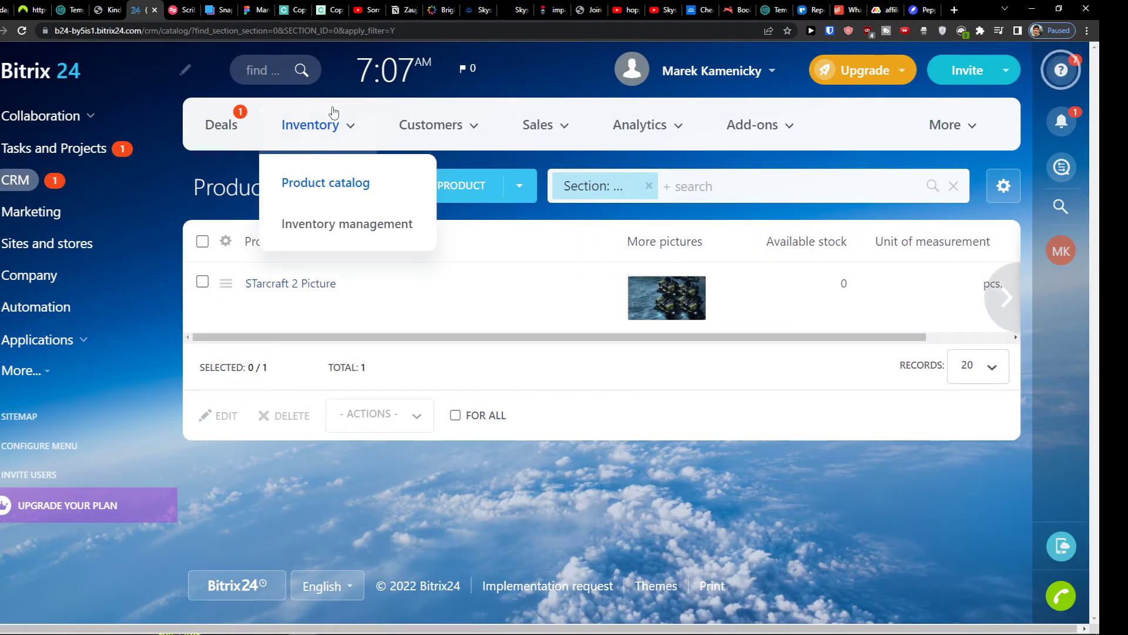
pyautogui.click(318, 222)
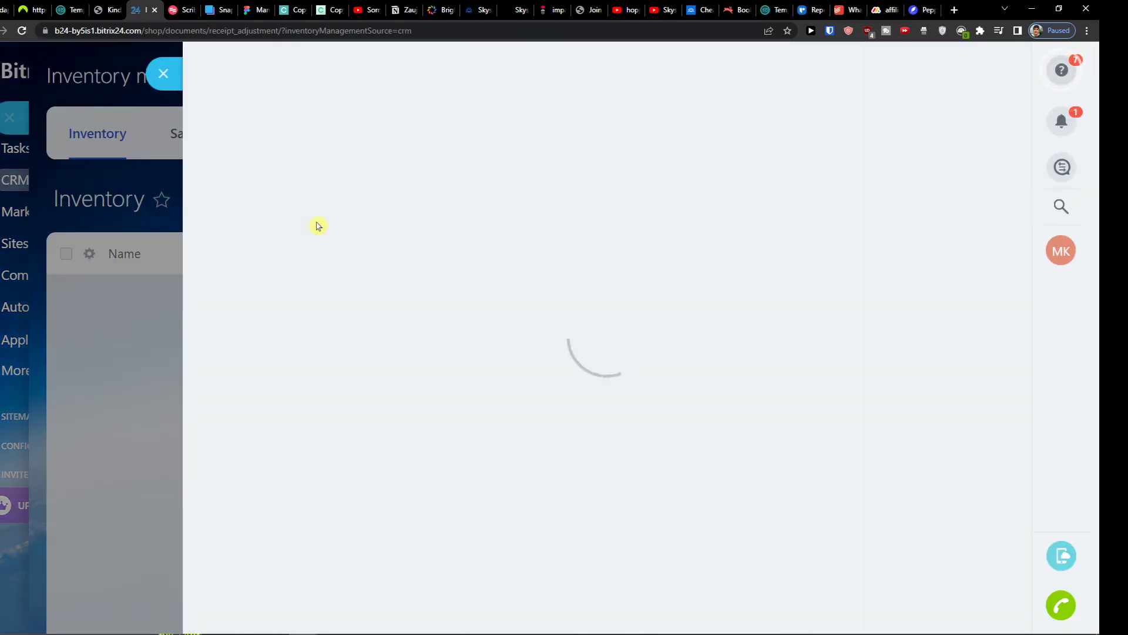
pyautogui.scroll(-1, 340, 225)
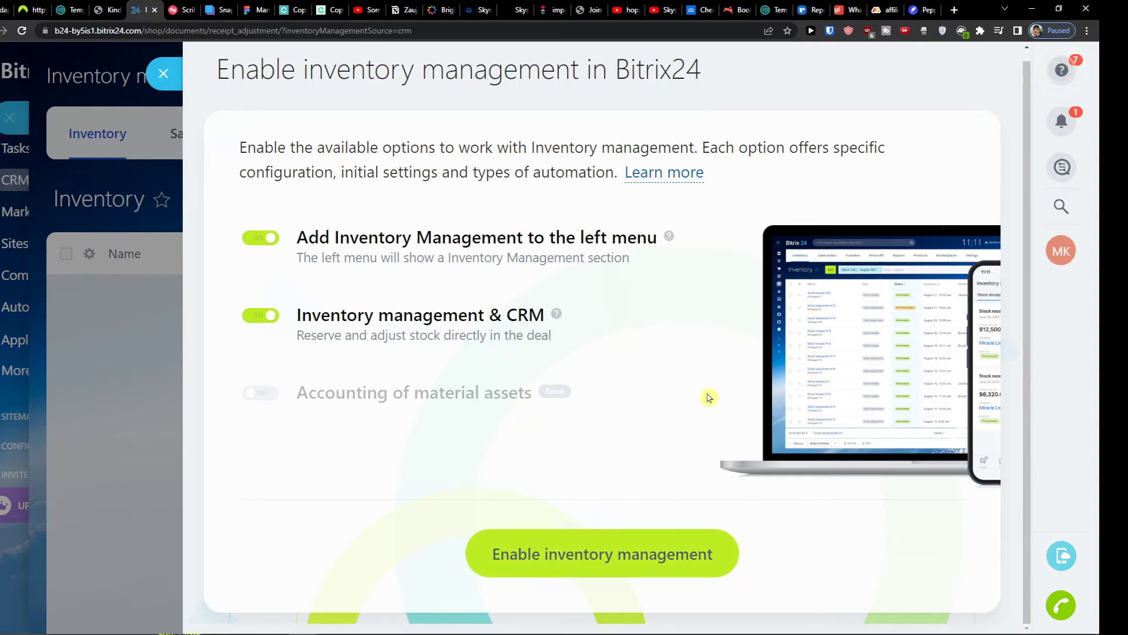
pyautogui.click(162, 73)
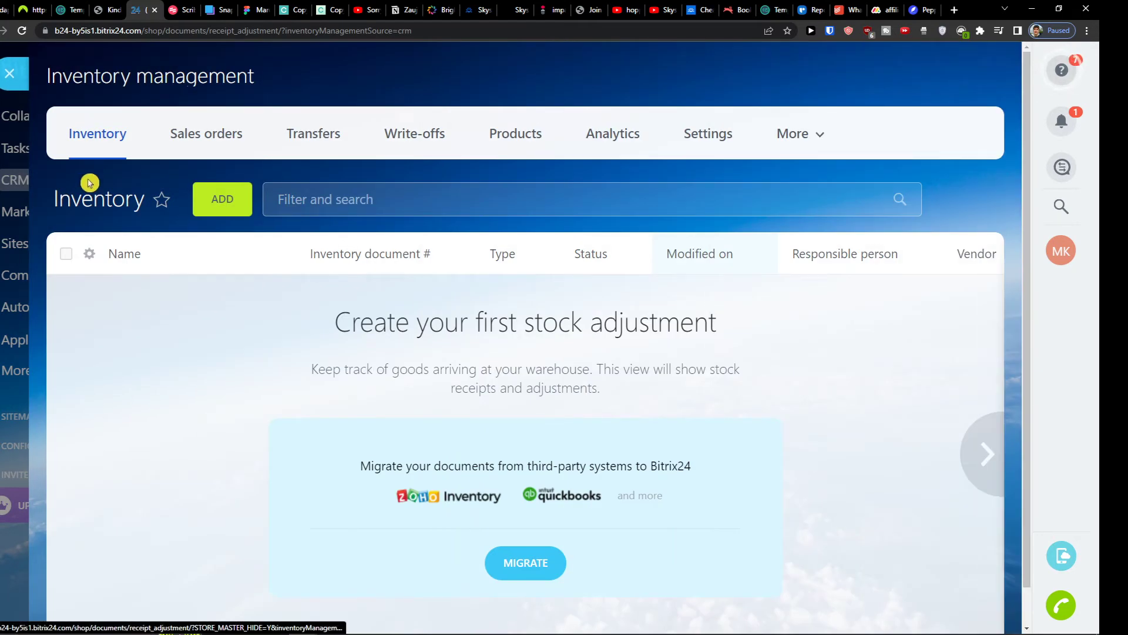
pyautogui.click(9, 73)
# View the CRM deals as a kanban board, a list and a calendar, and return to the kanban board.
pyautogui.click(221, 141)
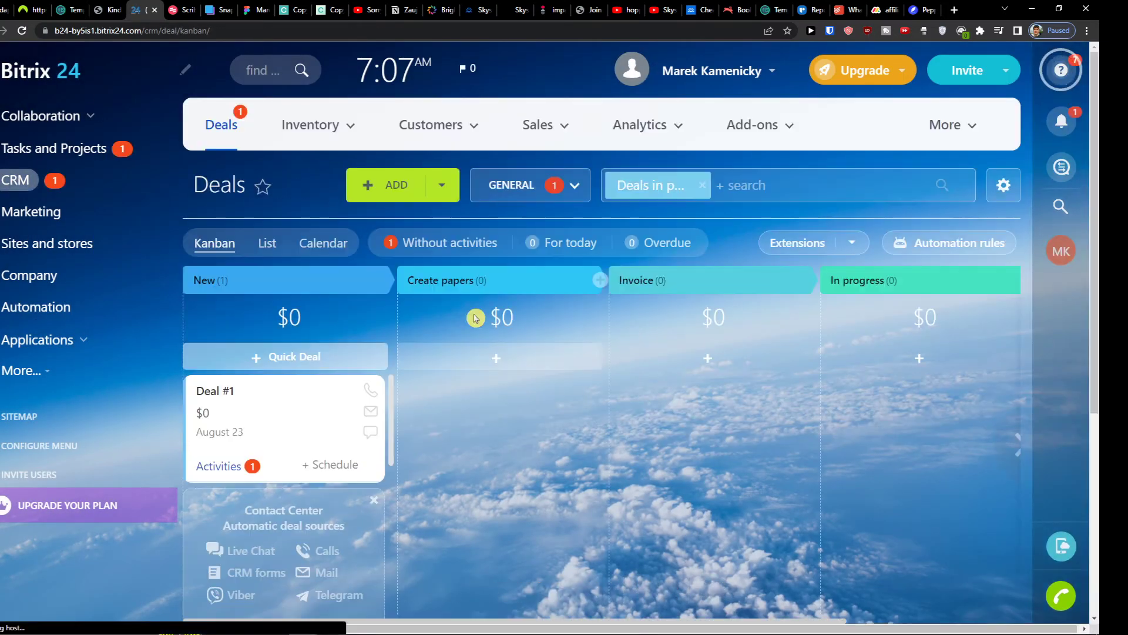
pyautogui.scroll(-1, 379, 301)
pyautogui.scroll(1, 370, 298)
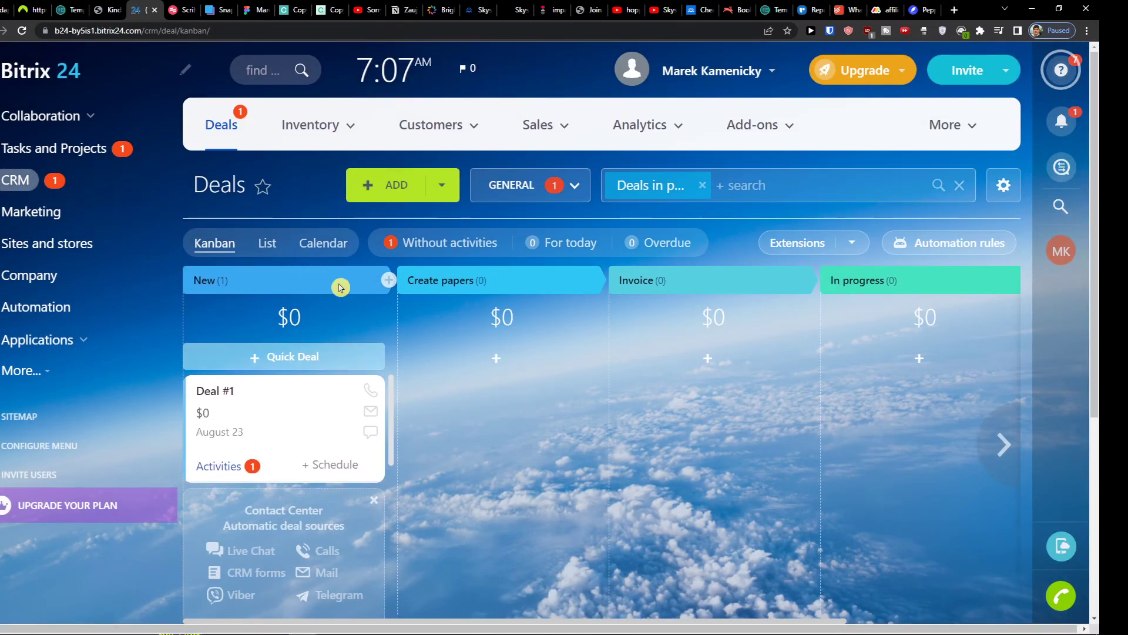
pyautogui.click(263, 252)
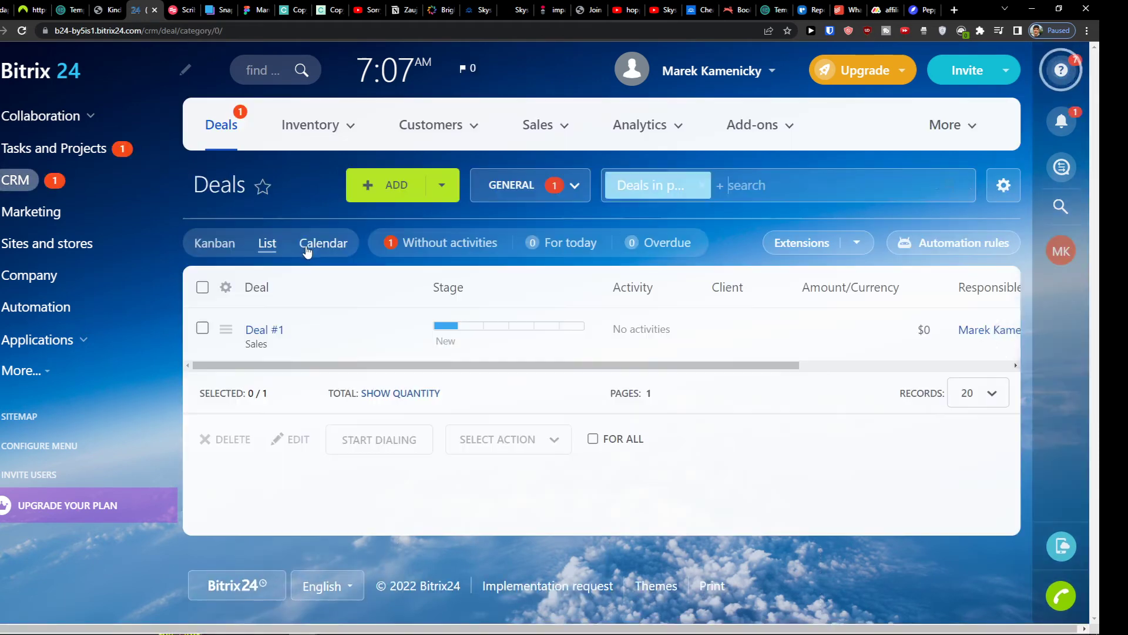
pyautogui.click(305, 251)
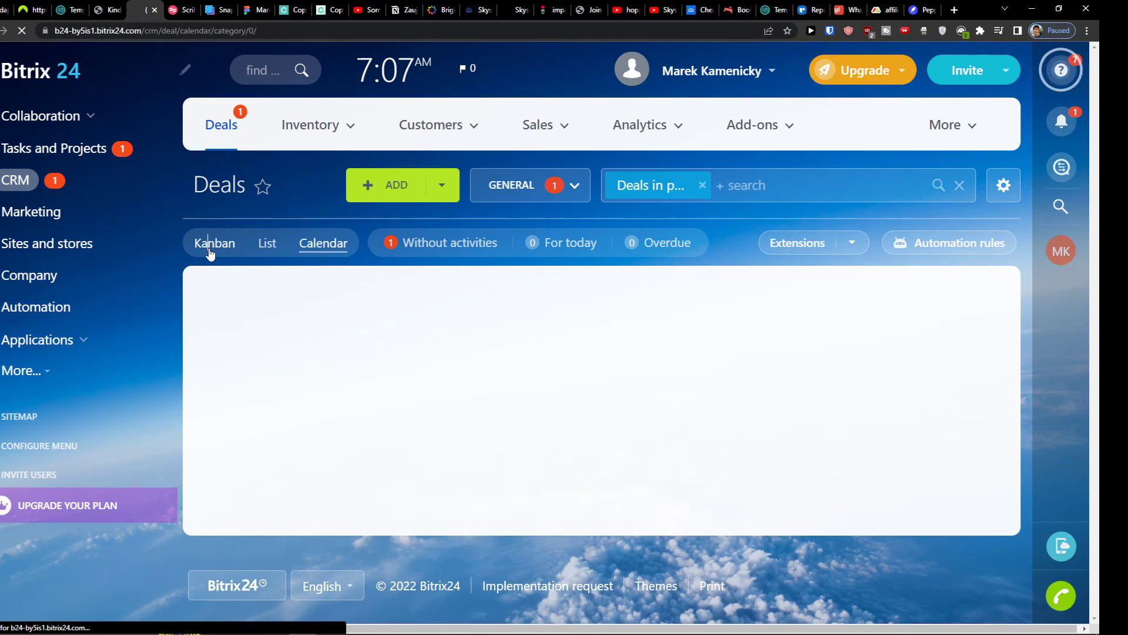
pyautogui.click(213, 245)
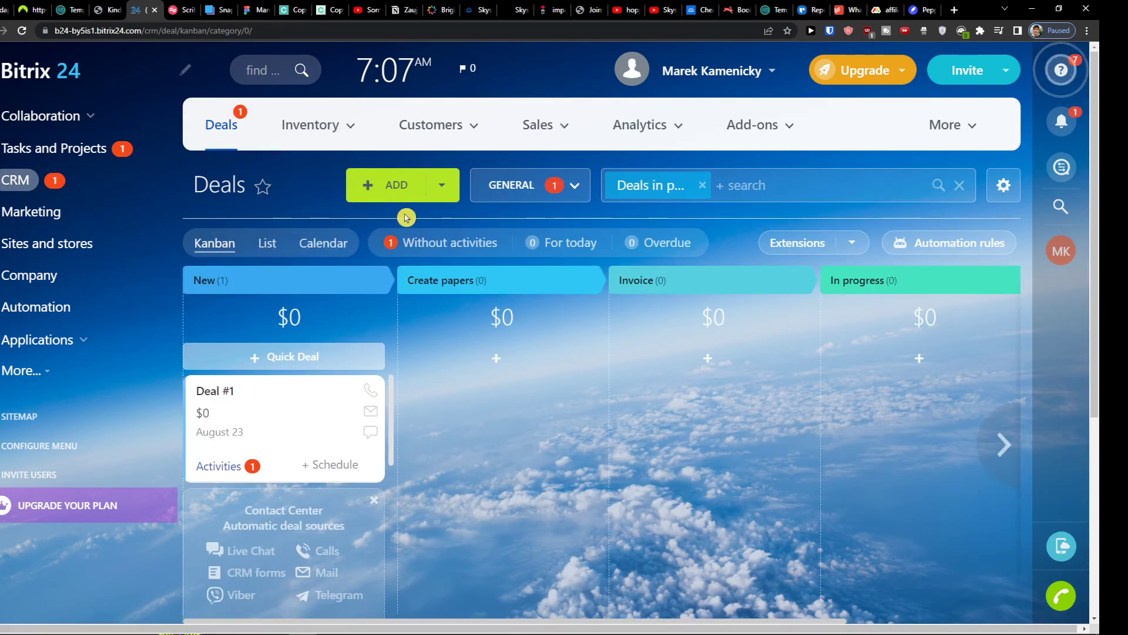
# Start a new deal named Deal with BMW with an amount of 5,000 US dollars, and check the available currencies.
pyautogui.click(951, 7)
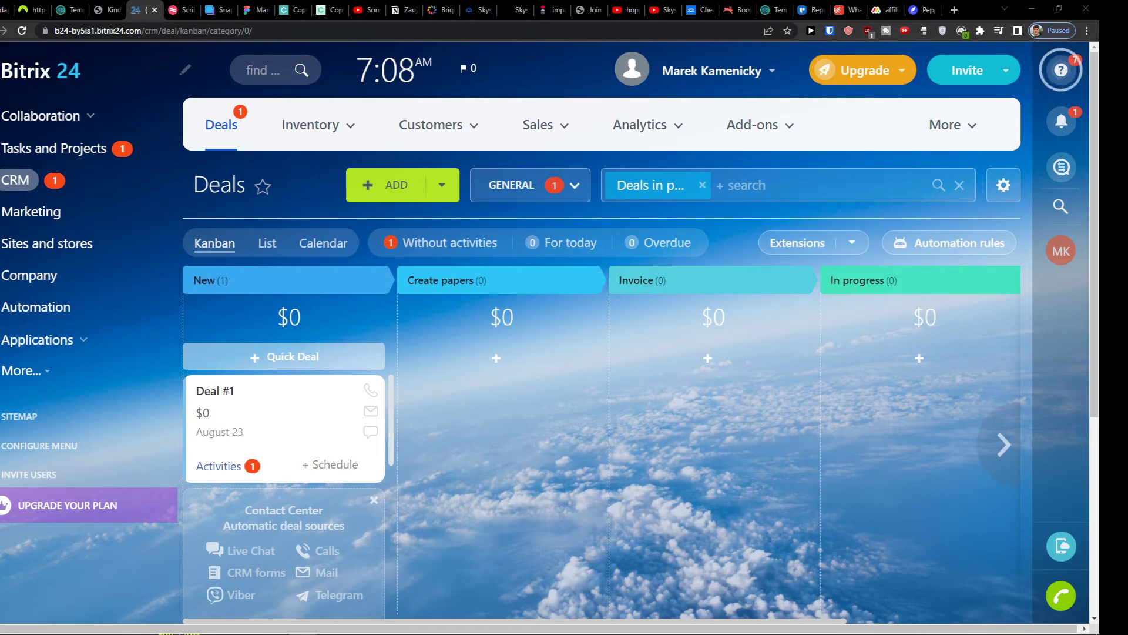
pyautogui.scroll(-2, 390, 307)
pyautogui.click(411, 124)
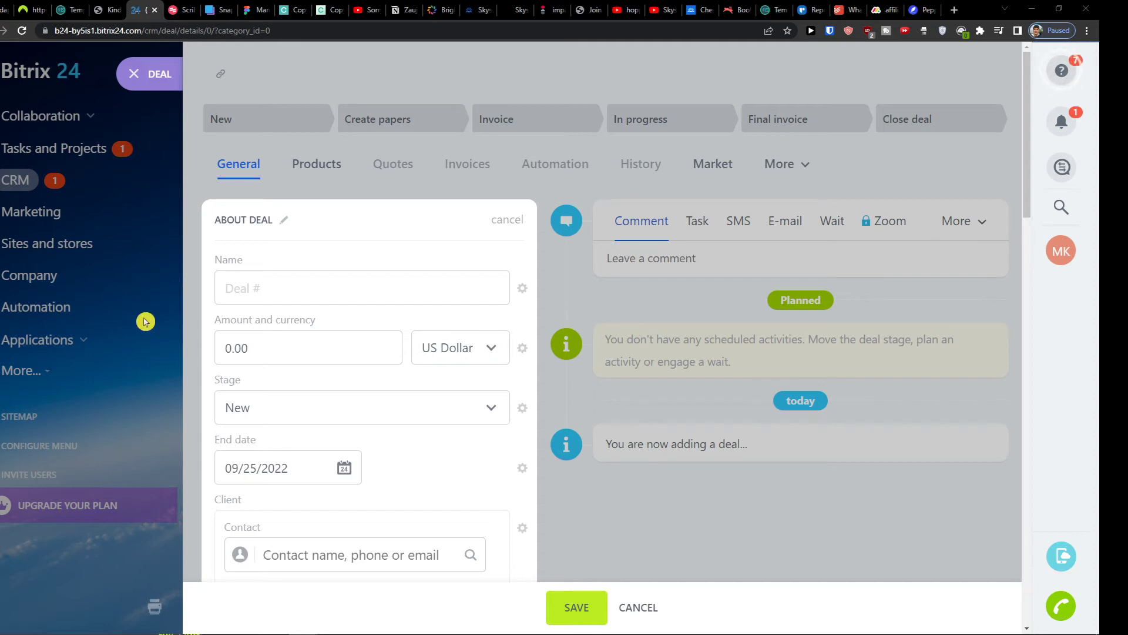
pyautogui.click(318, 287)
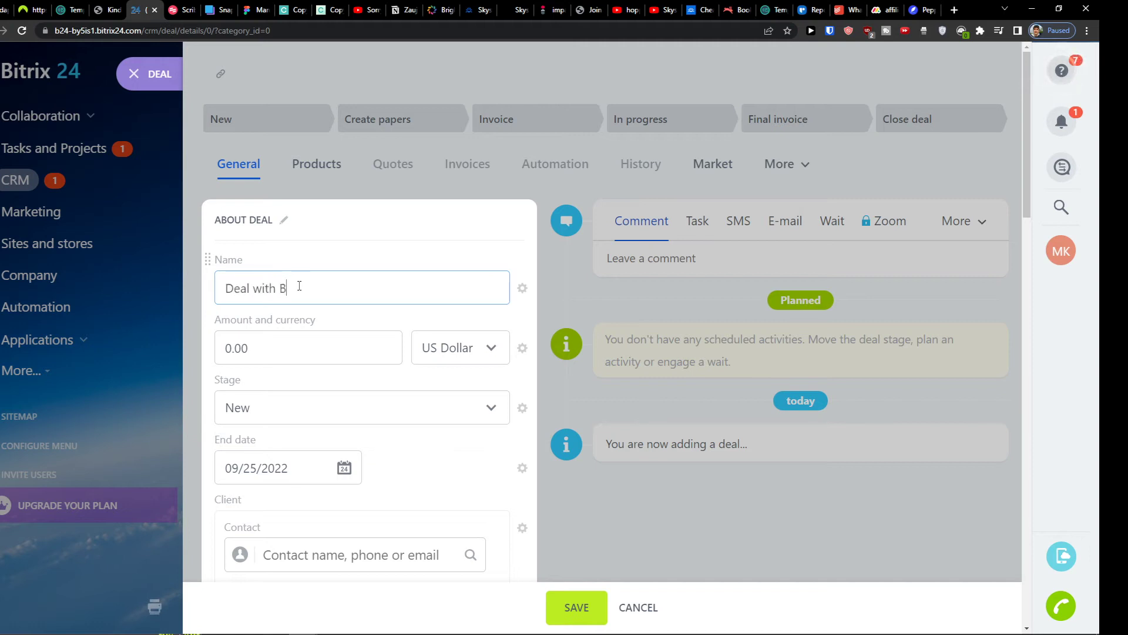
pyautogui.press('Tab')
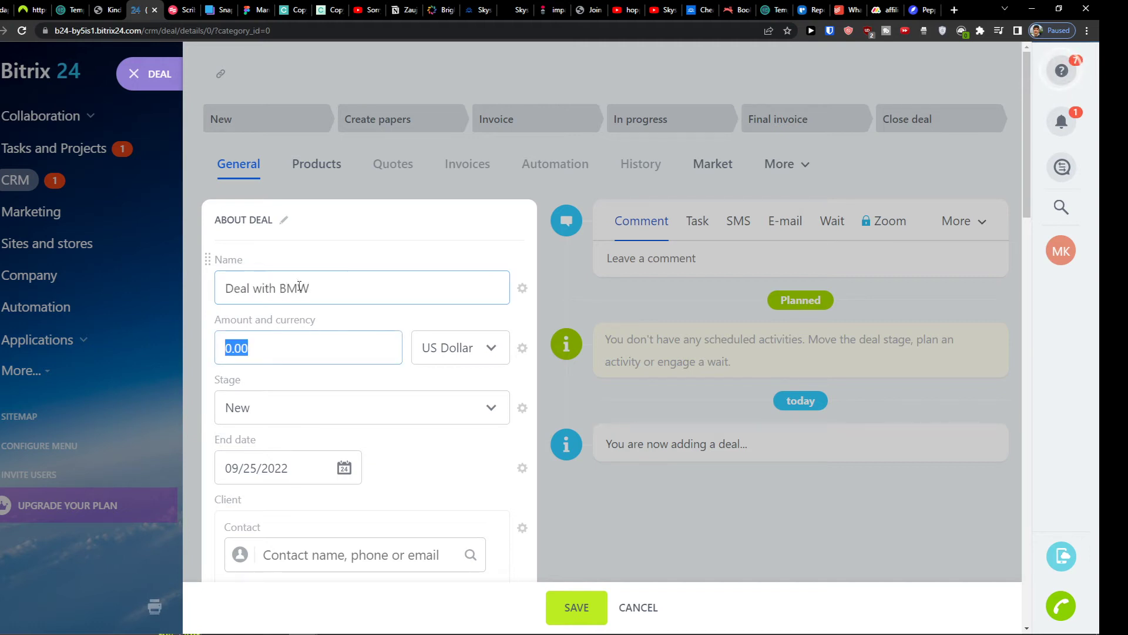
pyautogui.write('500')
pyautogui.scroll(-1, 297, 284)
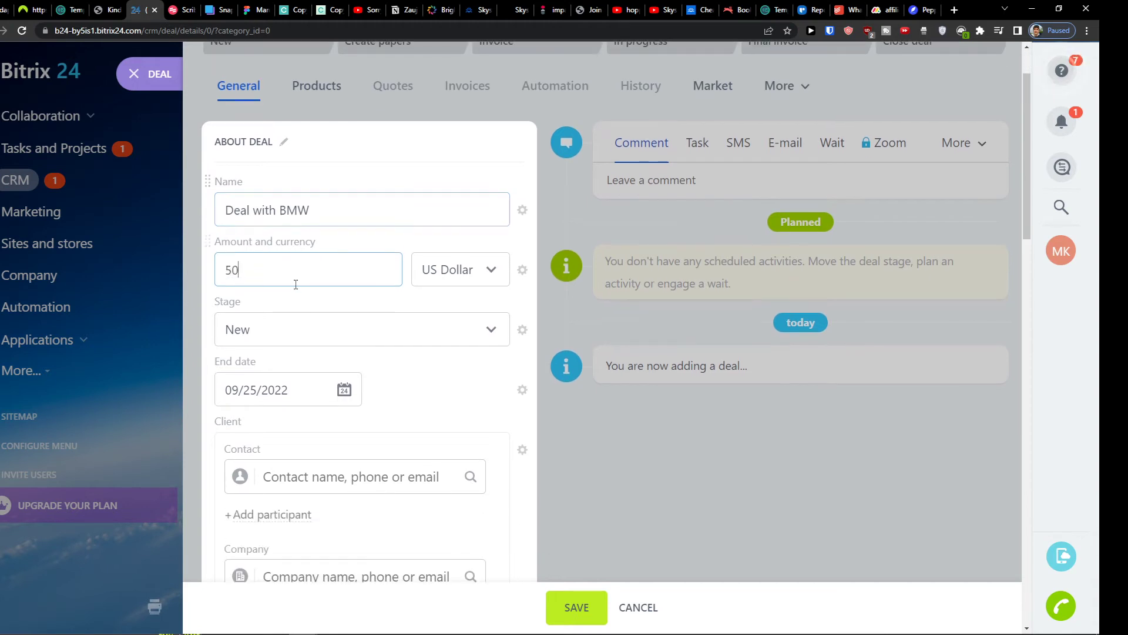
pyautogui.click(436, 280)
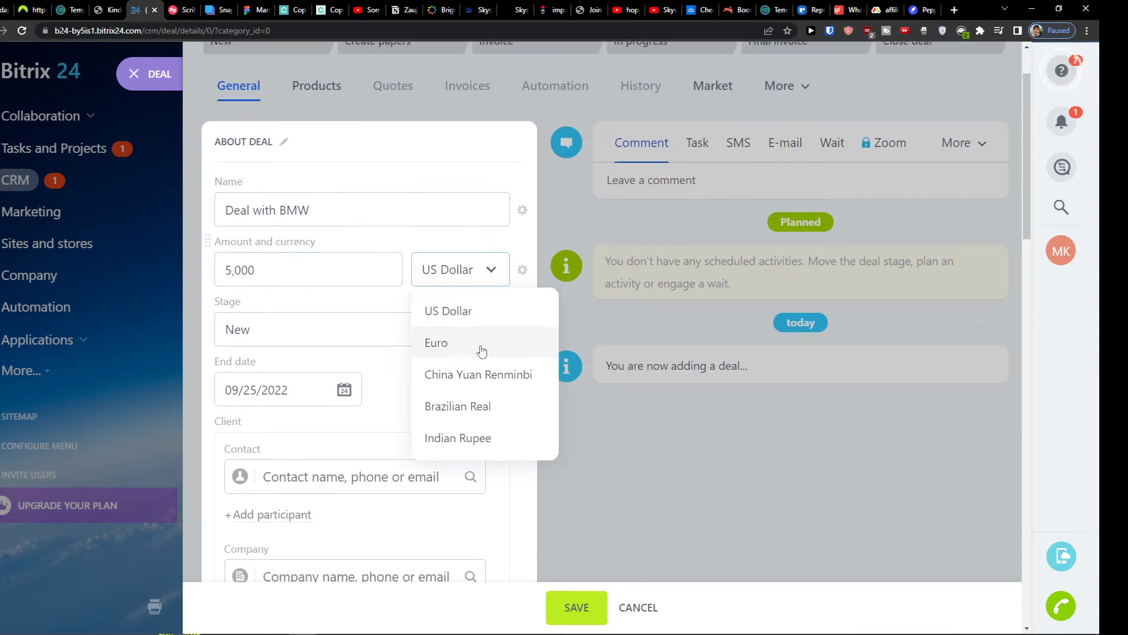
# Set the new deal's stage to Invoice and its end date to 09/27/2022.
pyautogui.click(351, 315)
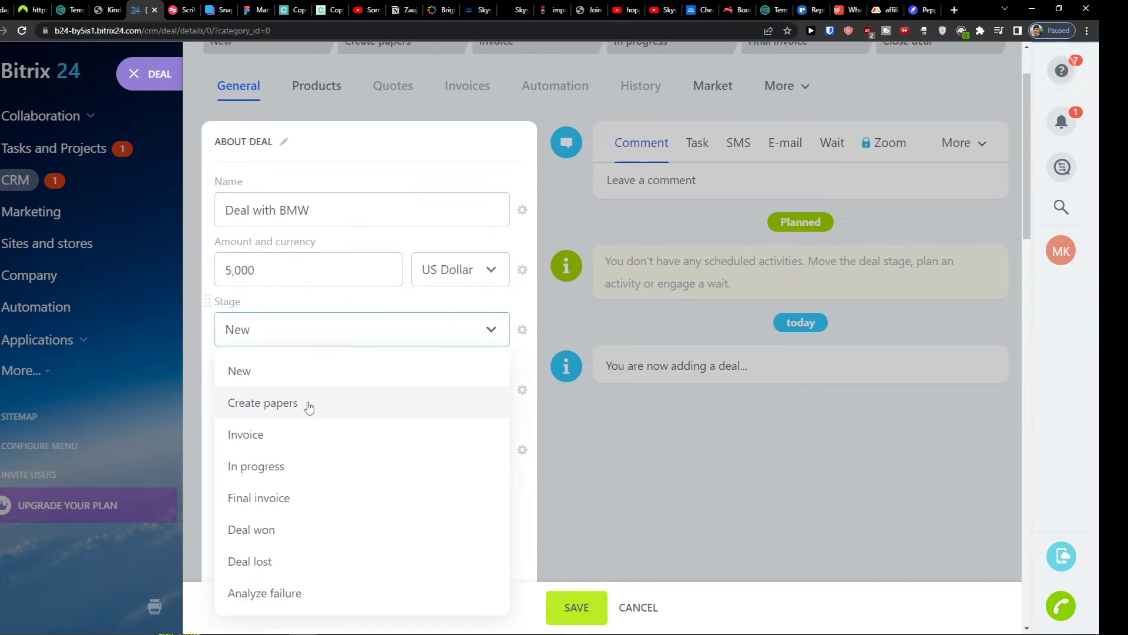
pyautogui.scroll(-1, 306, 406)
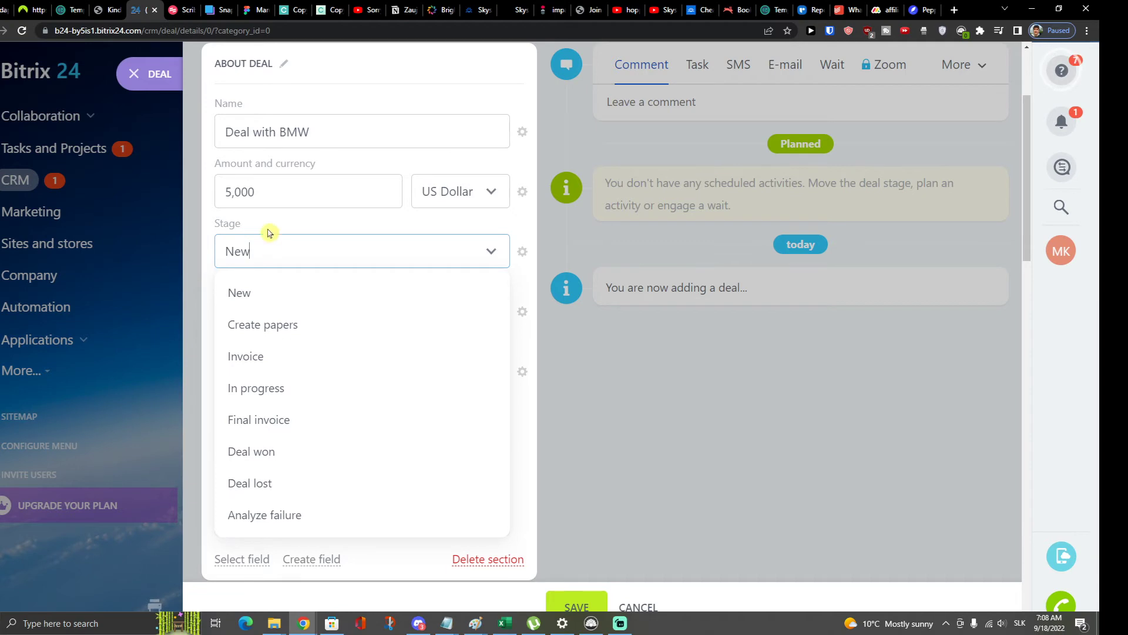
pyautogui.click(297, 356)
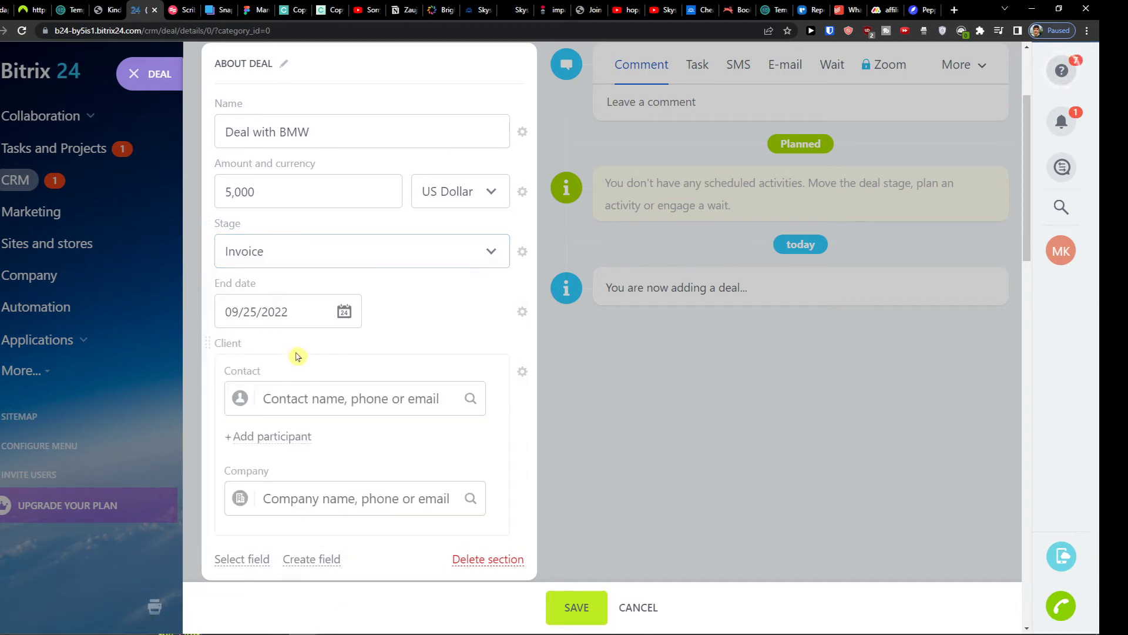
pyautogui.click(329, 320)
pyautogui.click(284, 481)
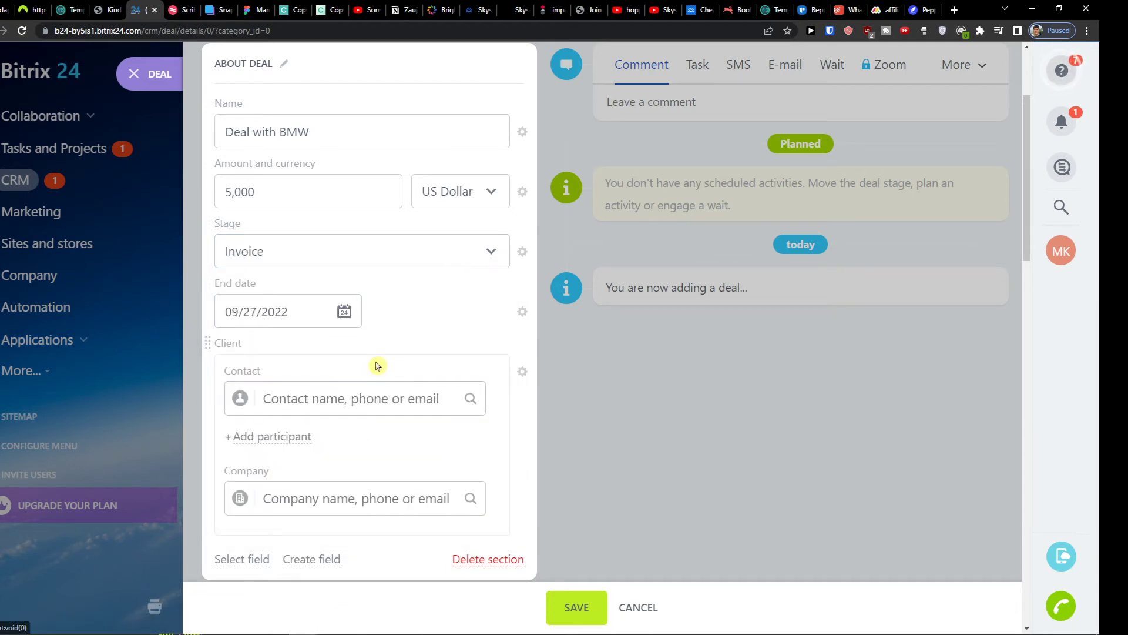
# Link the existing contact to the deal as its client and look over the contact's detail fields.
pyautogui.scroll(-1, 376, 365)
pyautogui.click(312, 328)
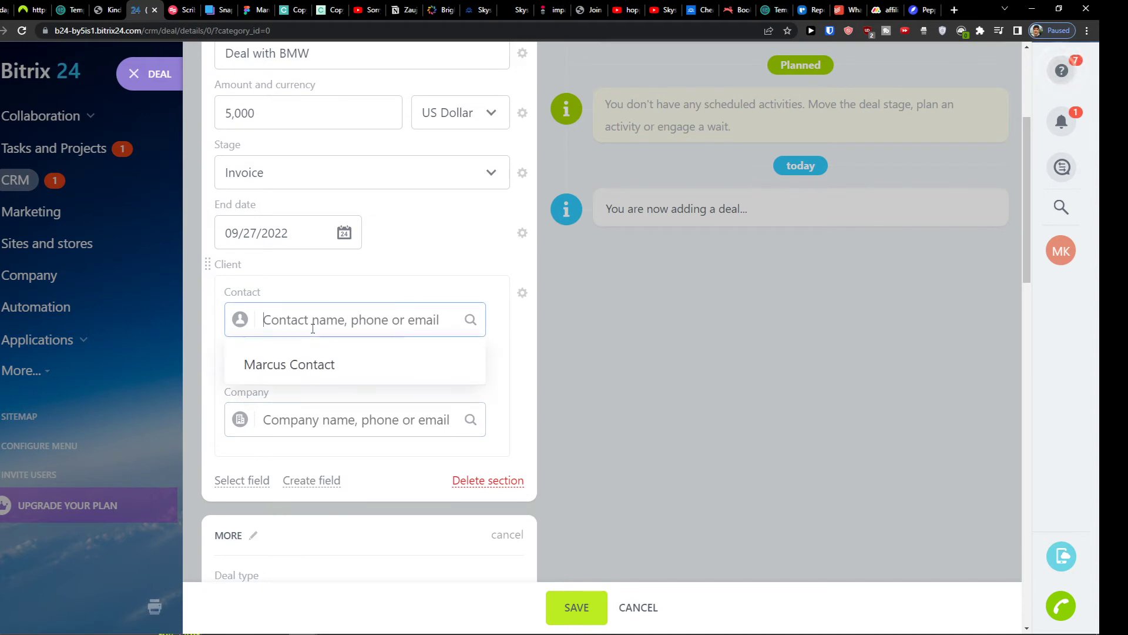
pyautogui.click(323, 372)
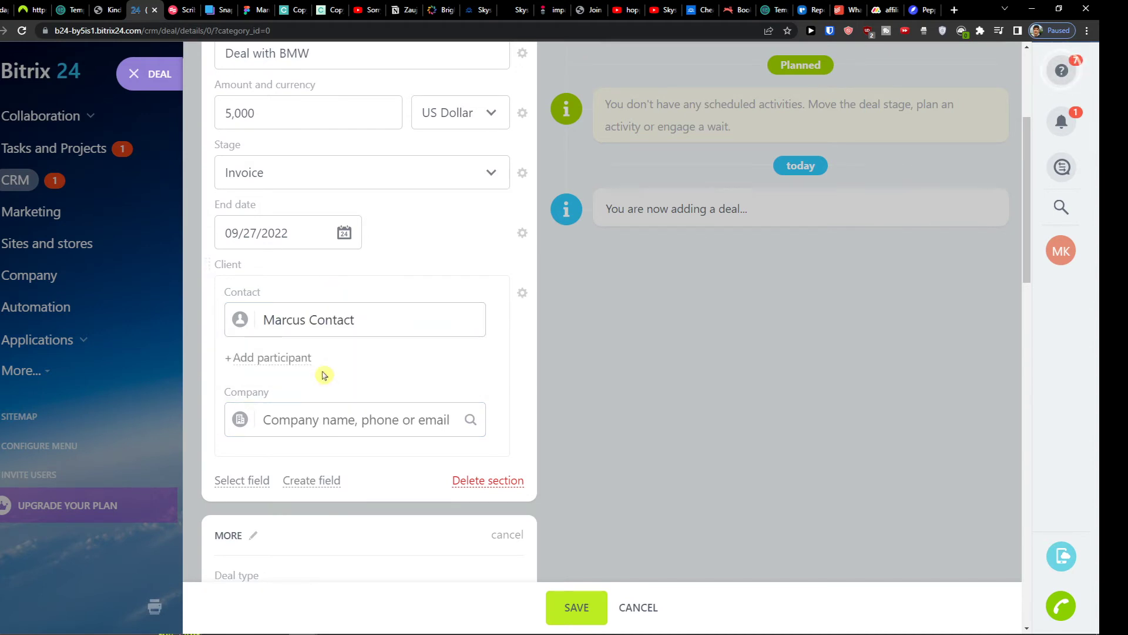
pyautogui.scroll(-4, 314, 422)
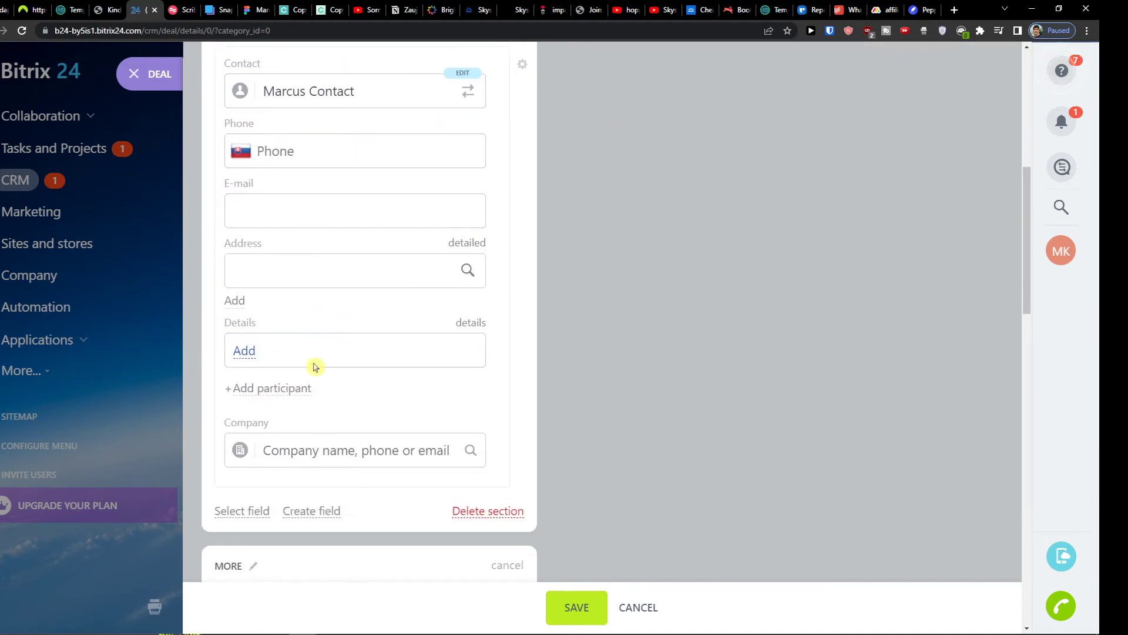
pyautogui.scroll(1, 318, 280)
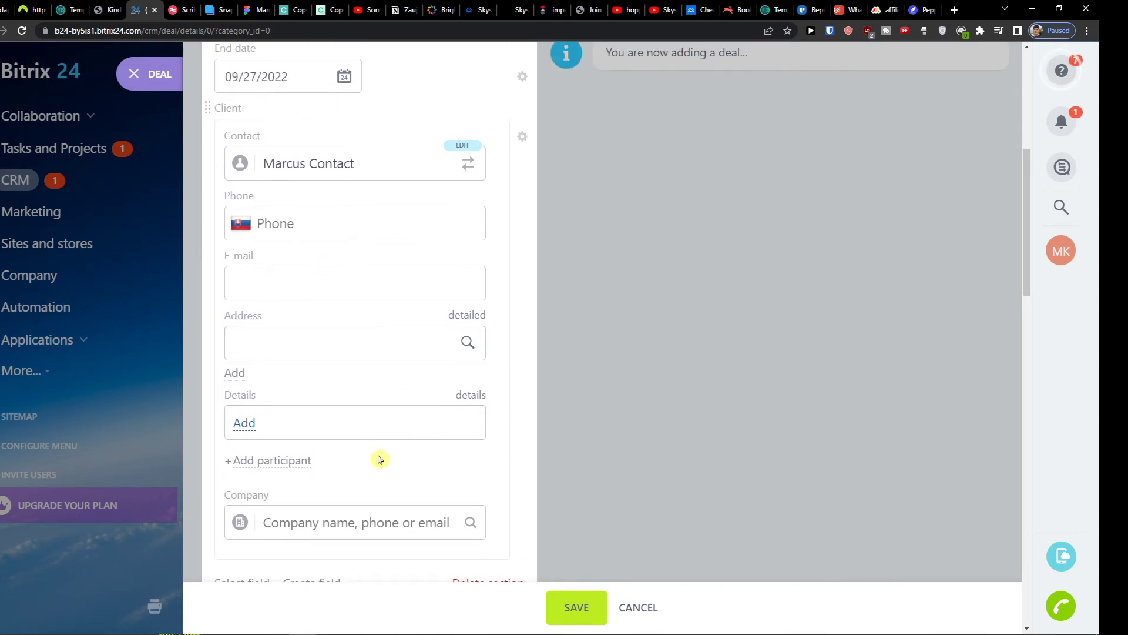
pyautogui.scroll(-4, 342, 406)
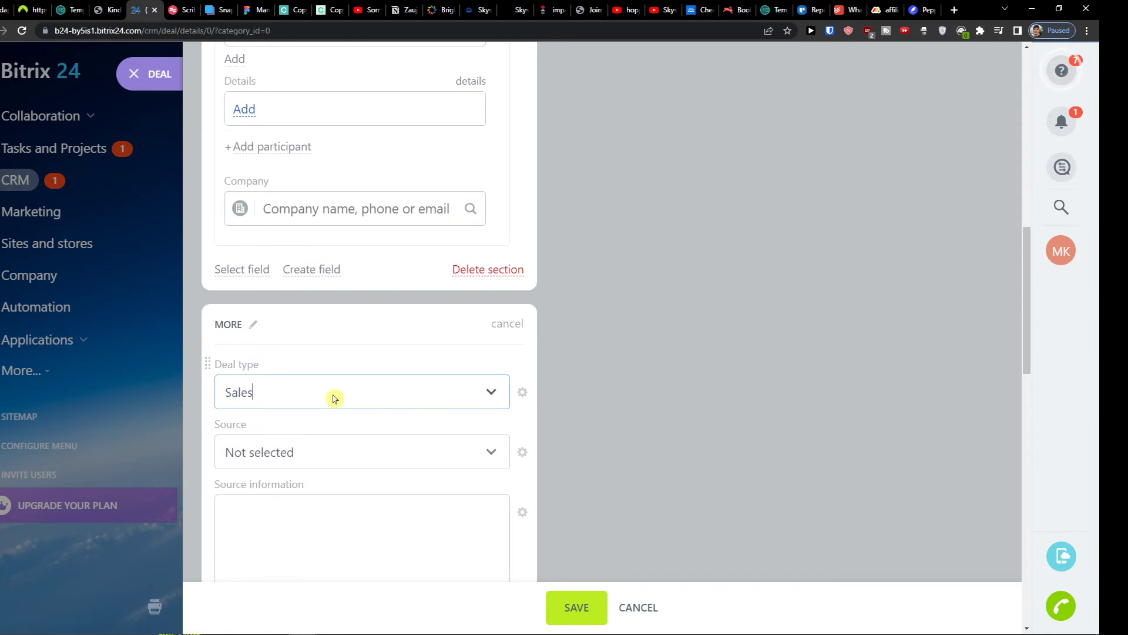
# Check the deal type selection and link the company BMW to the deal as its client.
pyautogui.click(339, 401)
pyautogui.click(330, 396)
pyautogui.scroll(3, 343, 345)
pyautogui.scroll(2, 343, 346)
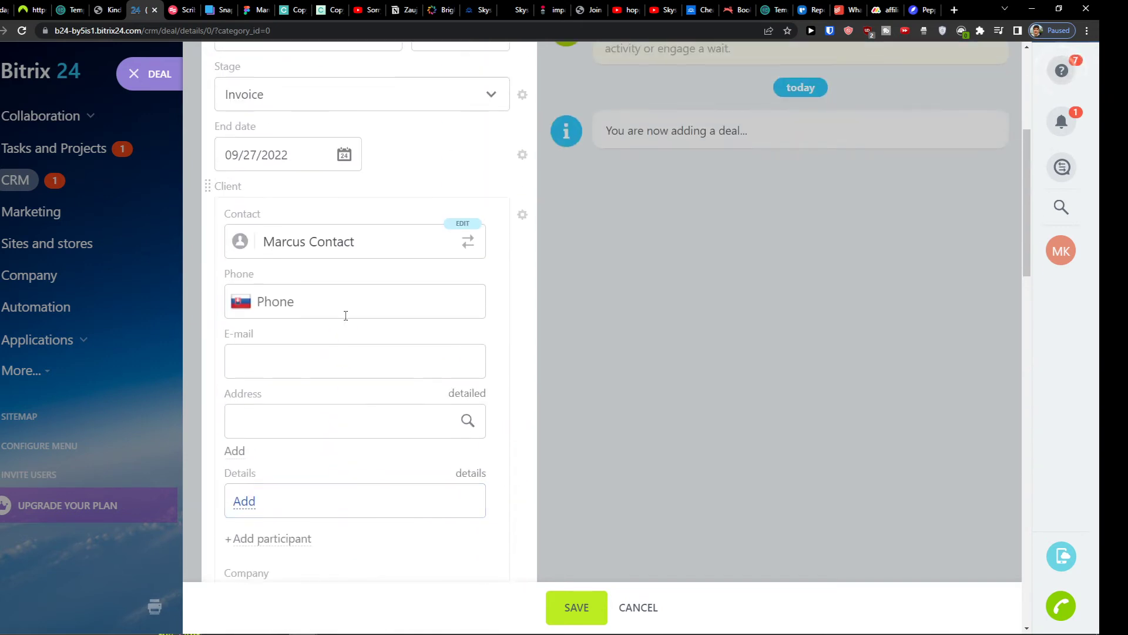
pyautogui.scroll(-4, 310, 357)
pyautogui.click(310, 287)
pyautogui.click(310, 335)
pyautogui.scroll(4, 305, 325)
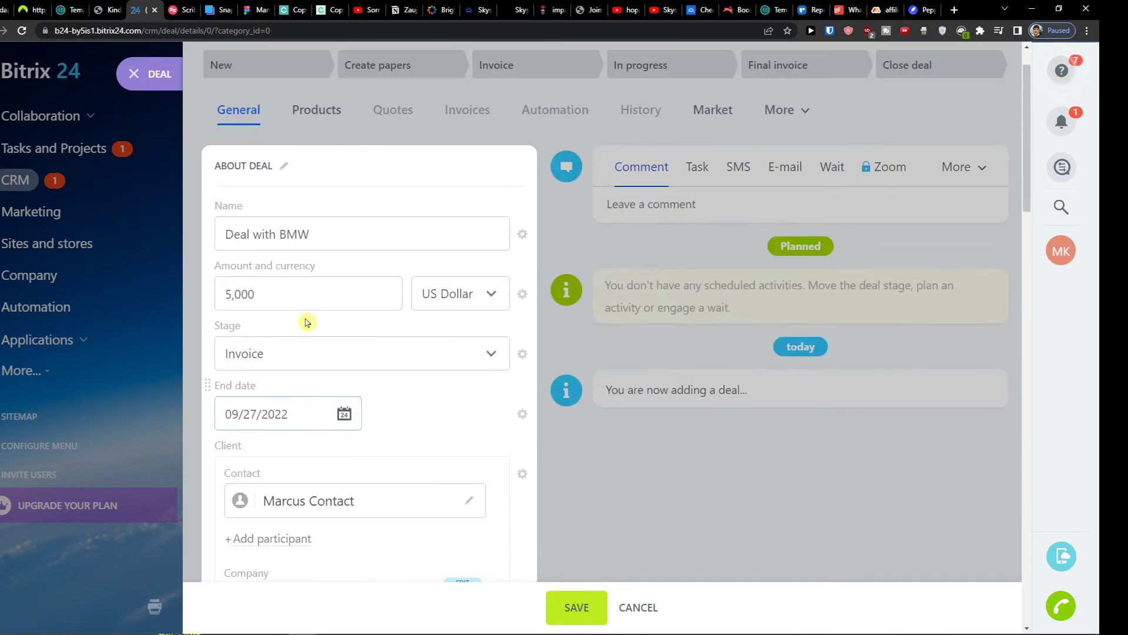
# Review the client details and examine the available deal type and source options in the More section.
pyautogui.scroll(-1, 354, 177)
pyautogui.scroll(-2, 329, 317)
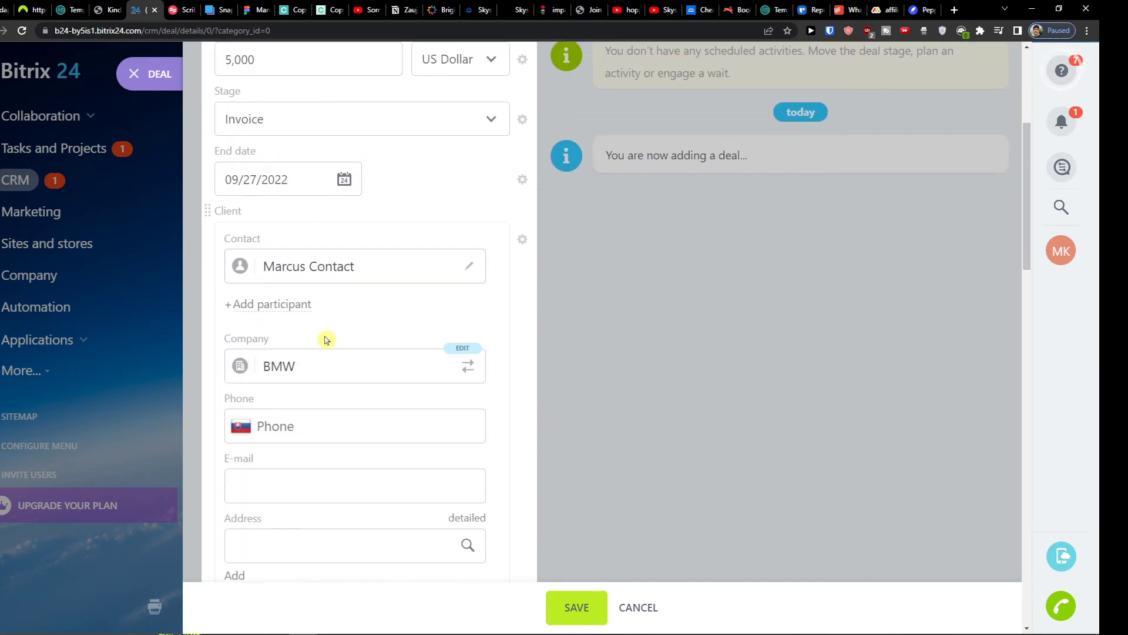
pyautogui.scroll(-3, 335, 409)
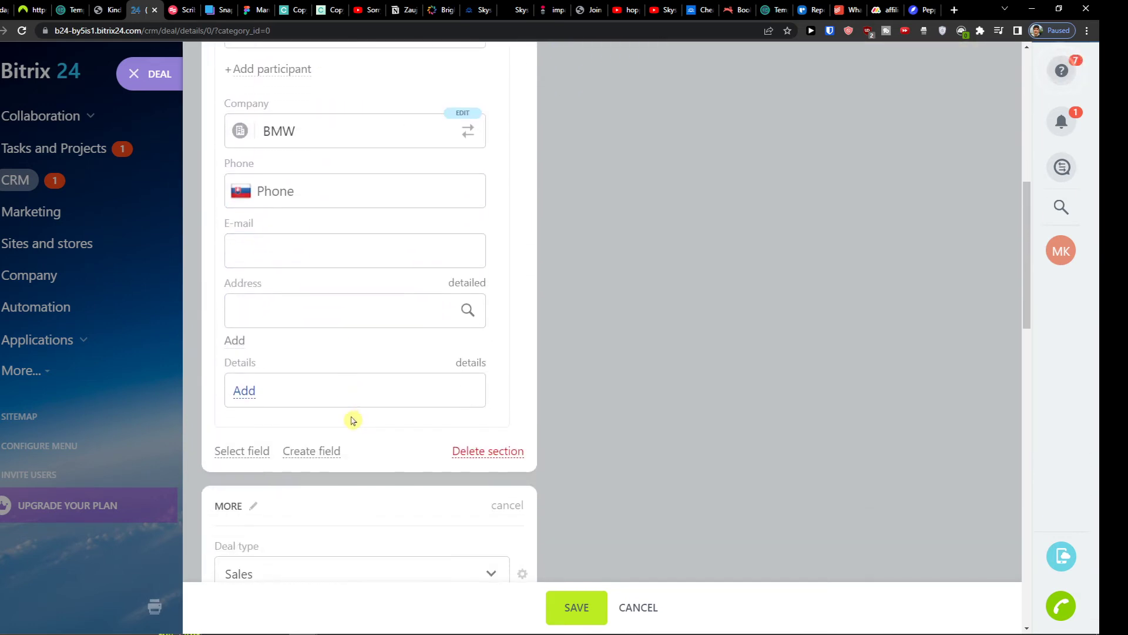
pyautogui.scroll(1, 364, 400)
pyautogui.scroll(-4, 362, 395)
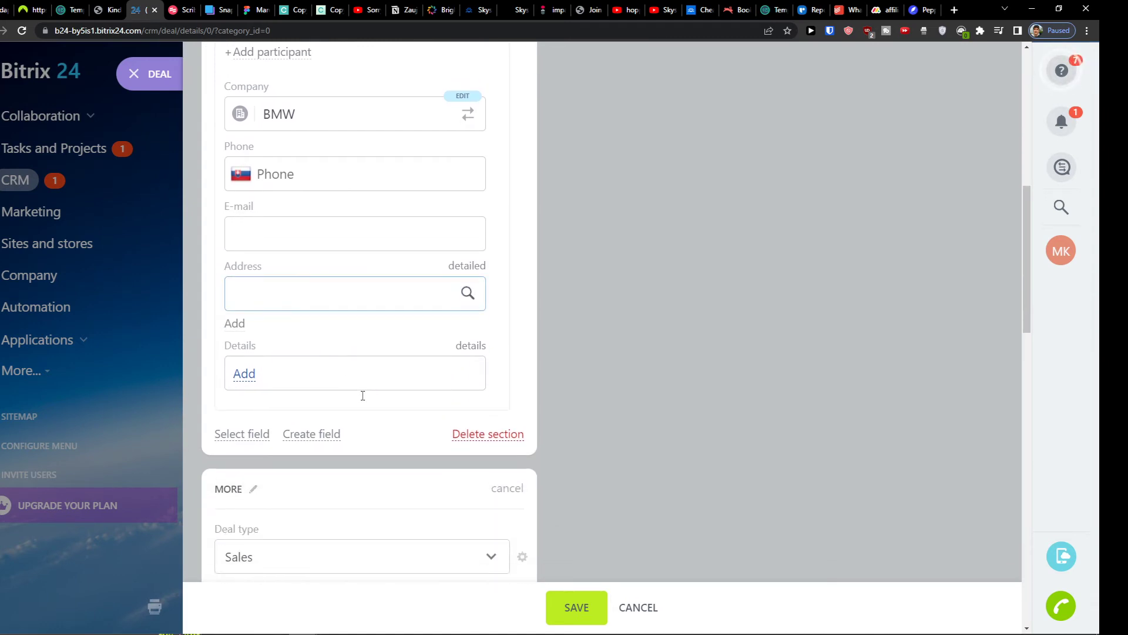
pyautogui.click(332, 352)
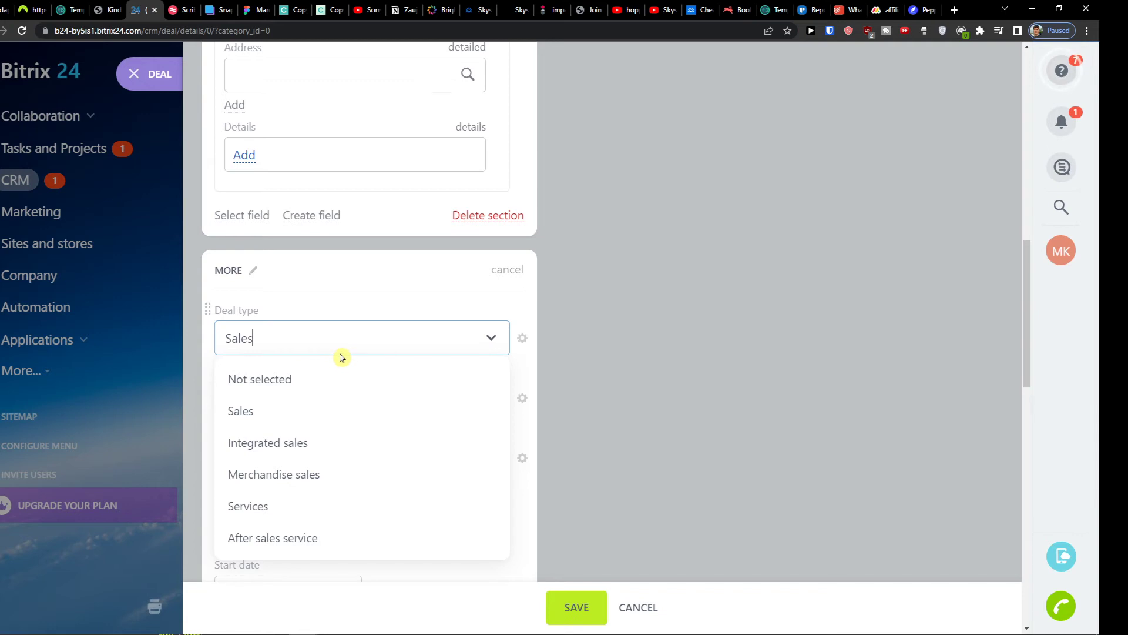
pyautogui.click(341, 353)
pyautogui.scroll(-1, 339, 378)
pyautogui.click(330, 336)
pyautogui.click(330, 335)
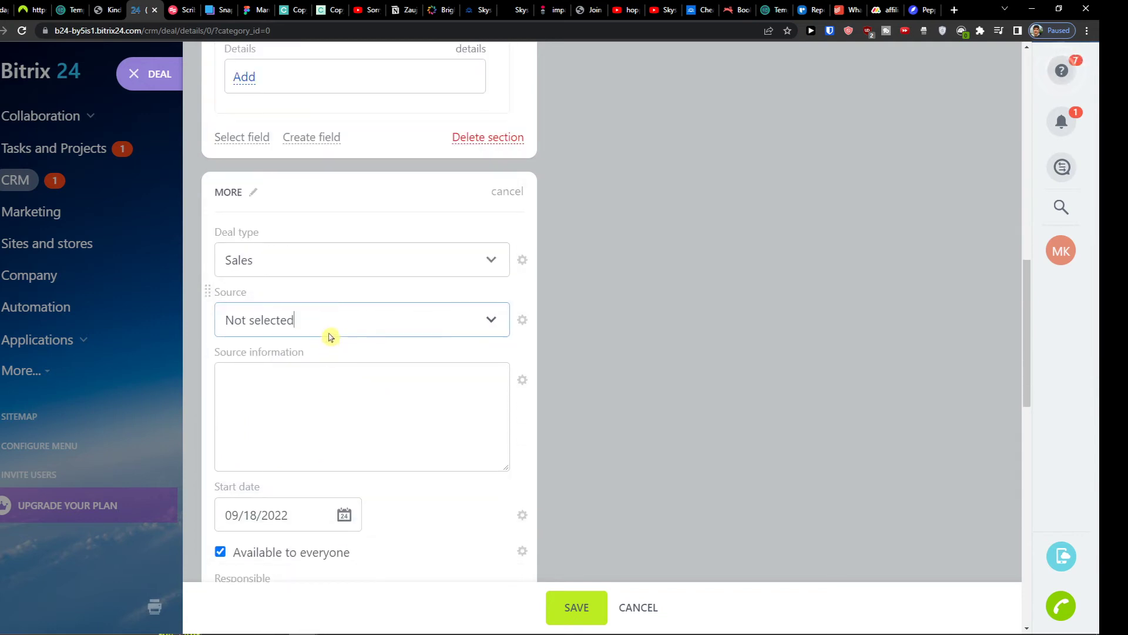
pyautogui.click(329, 336)
pyautogui.scroll(3, 320, 306)
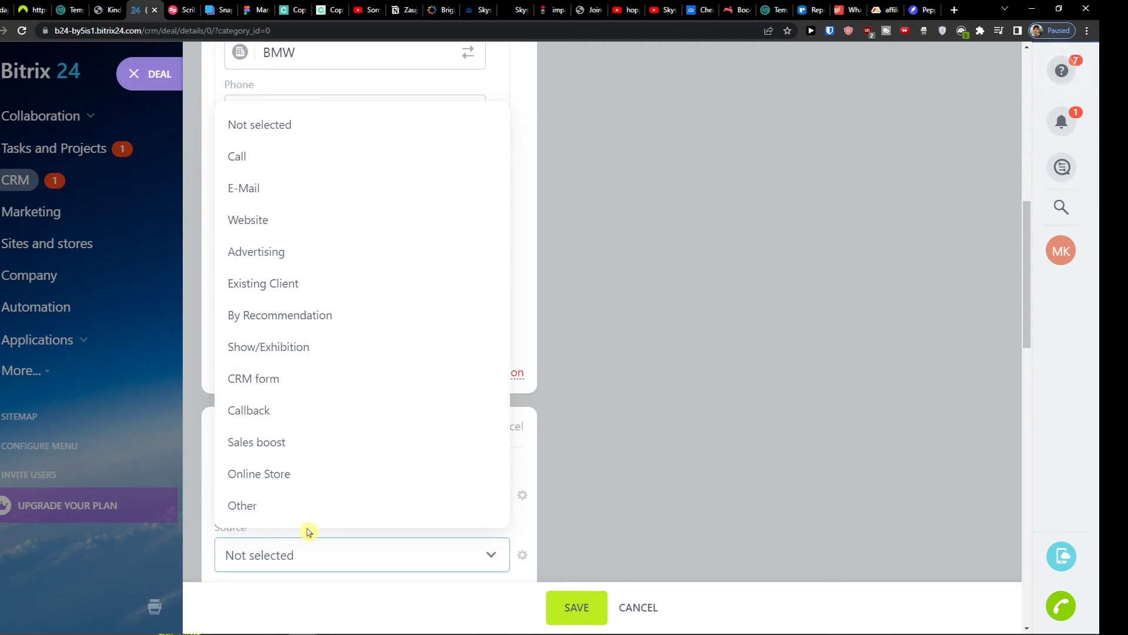
pyautogui.click(294, 554)
pyautogui.scroll(-5, 283, 421)
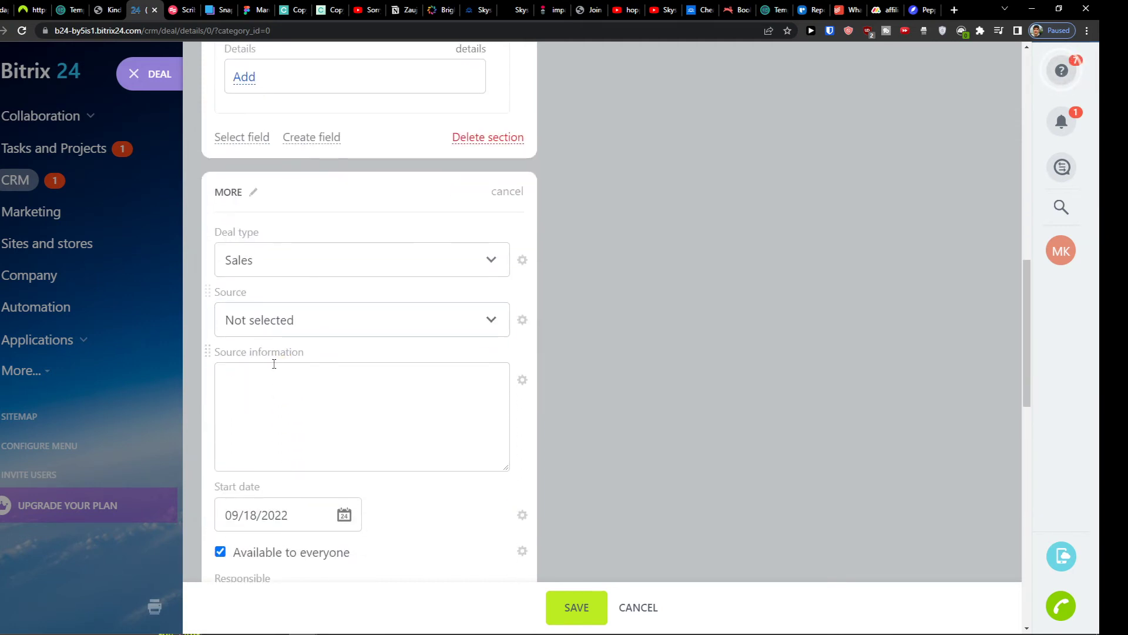
pyautogui.scroll(-2, 279, 371)
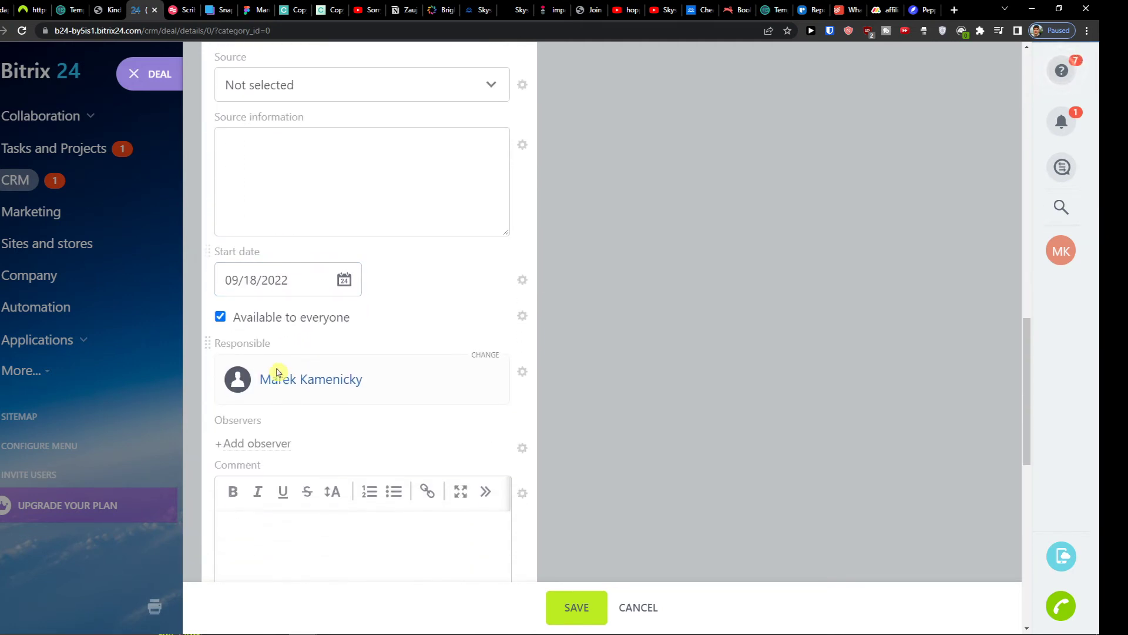
pyautogui.scroll(3, 285, 371)
pyautogui.click(294, 190)
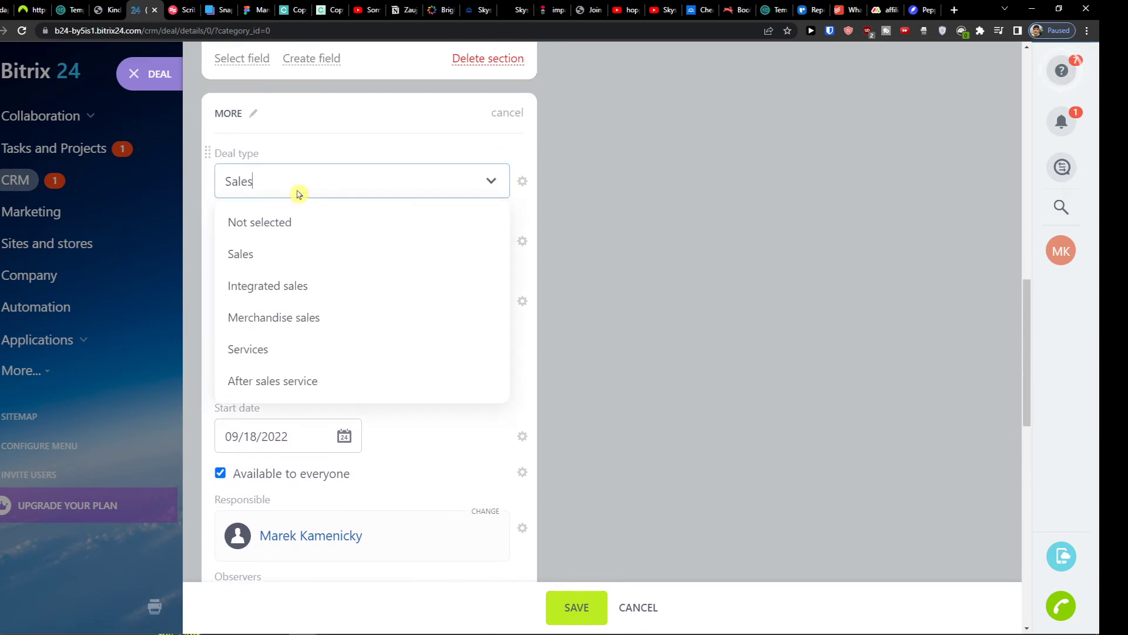
pyautogui.click(315, 188)
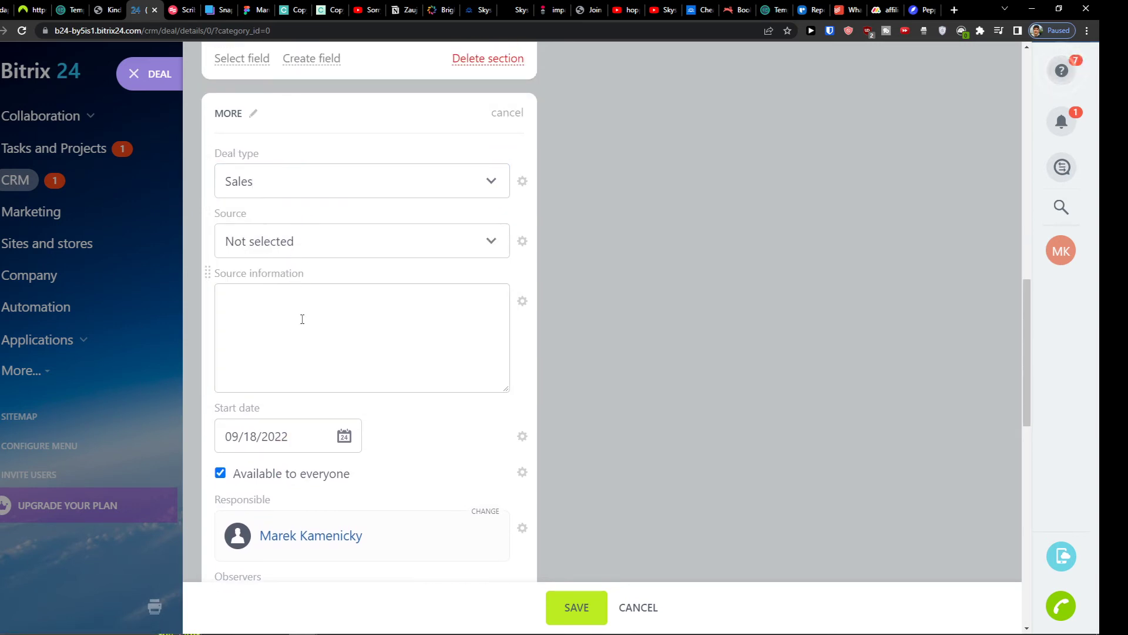
# Add the ID field to the deal form's Products section and leave that section's editing mode.
pyautogui.scroll(-1, 302, 320)
pyautogui.scroll(-3, 302, 335)
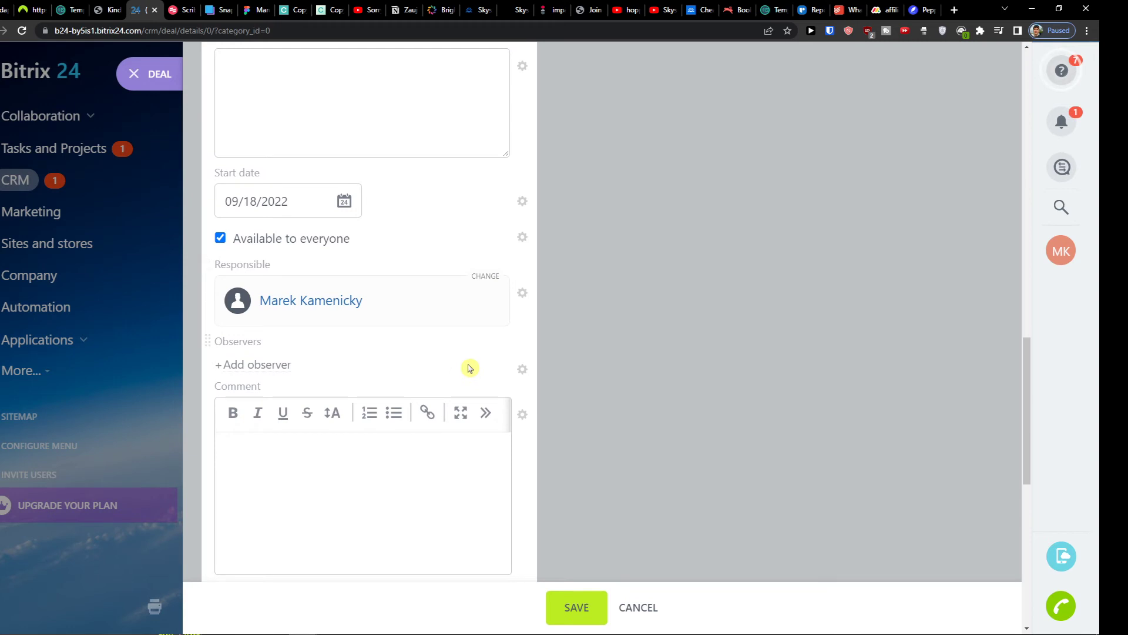
pyautogui.scroll(-1, 469, 429)
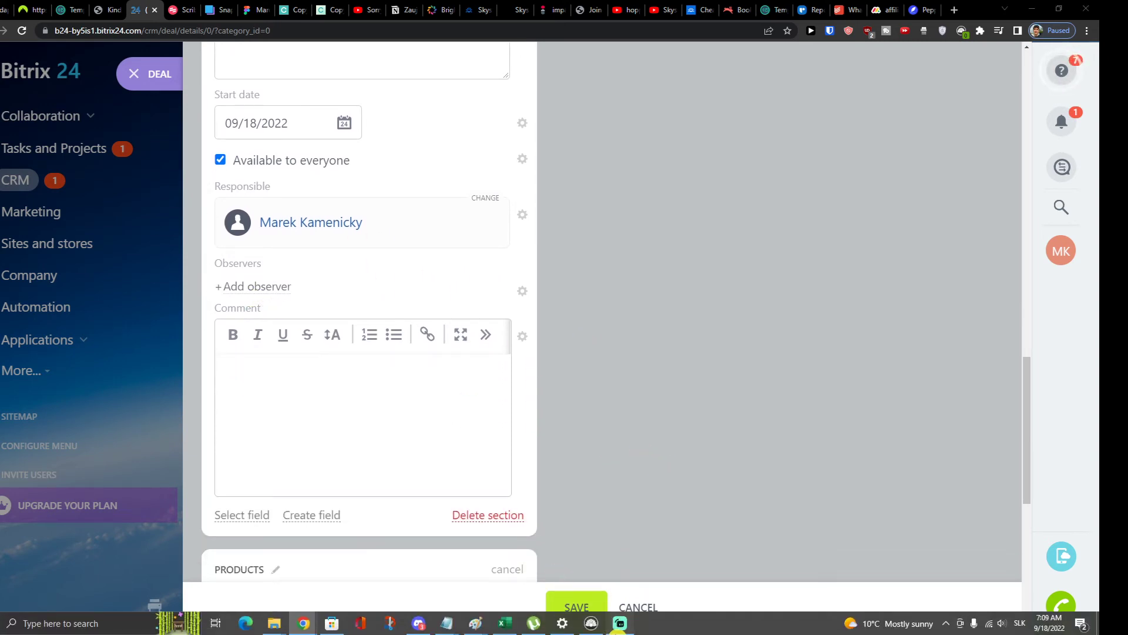
pyautogui.scroll(-1, 403, 474)
pyautogui.scroll(-1, 382, 460)
pyautogui.scroll(-1, 254, 445)
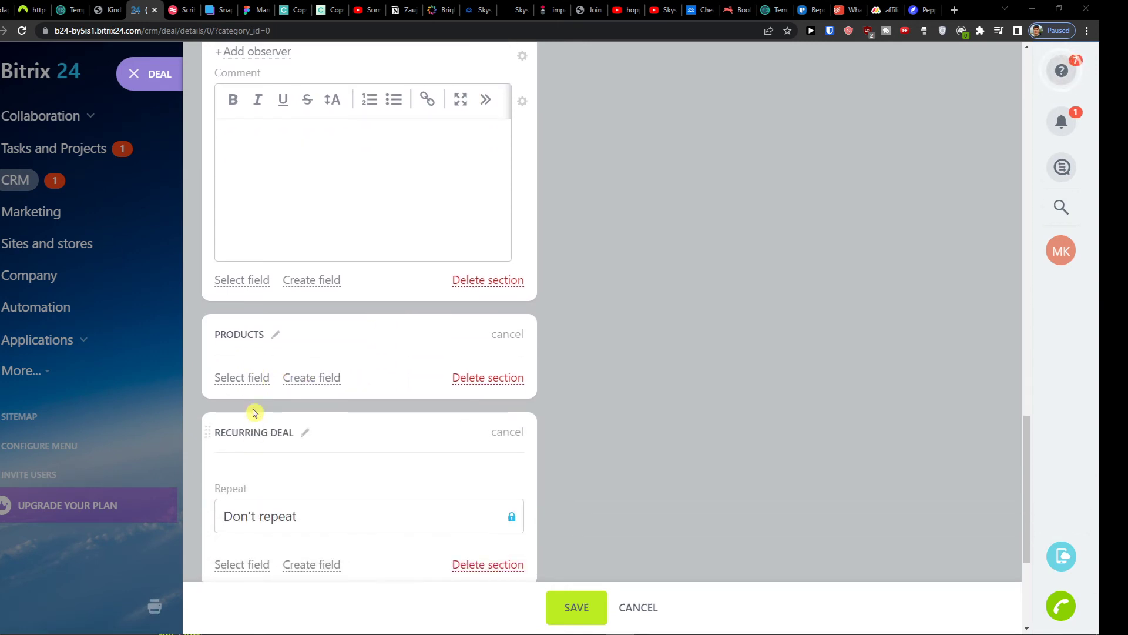
pyautogui.click(231, 383)
pyautogui.click(262, 423)
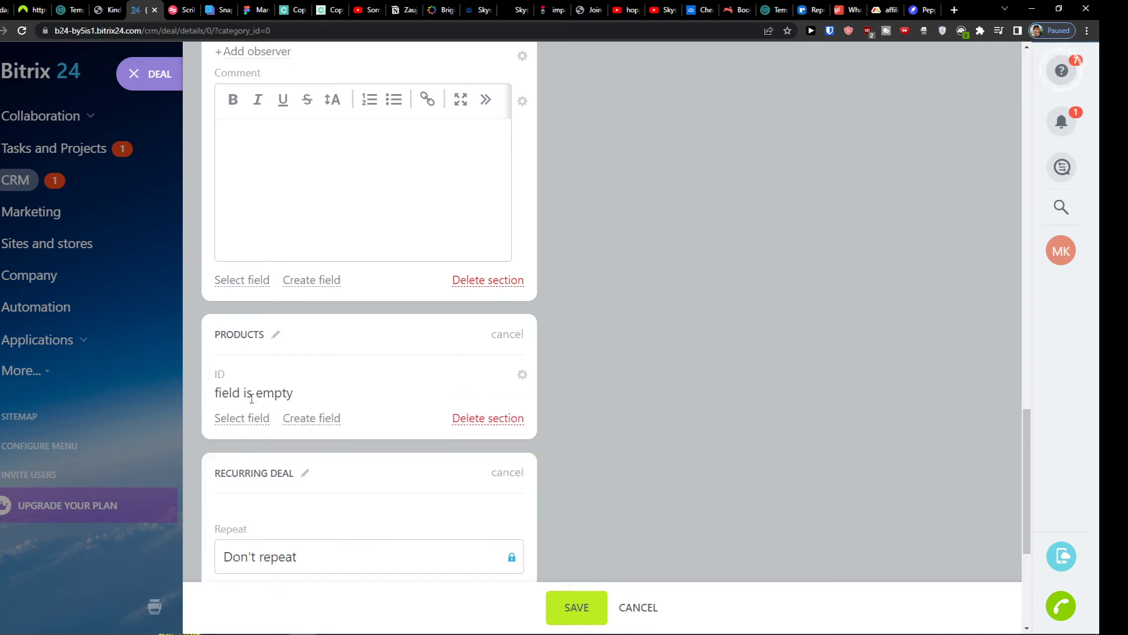
pyautogui.click(509, 340)
# Check the Repeat setting of the Recurring deal section, review the filled-in form and save the new deal.
pyautogui.scroll(-2, 398, 377)
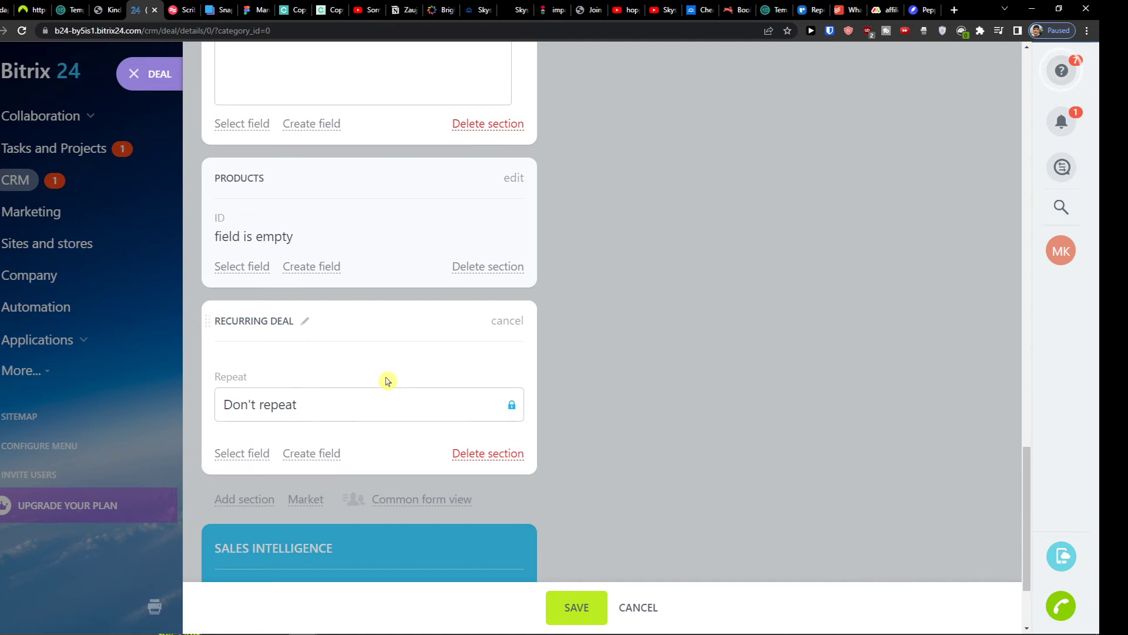
pyautogui.click(352, 413)
pyautogui.click(352, 407)
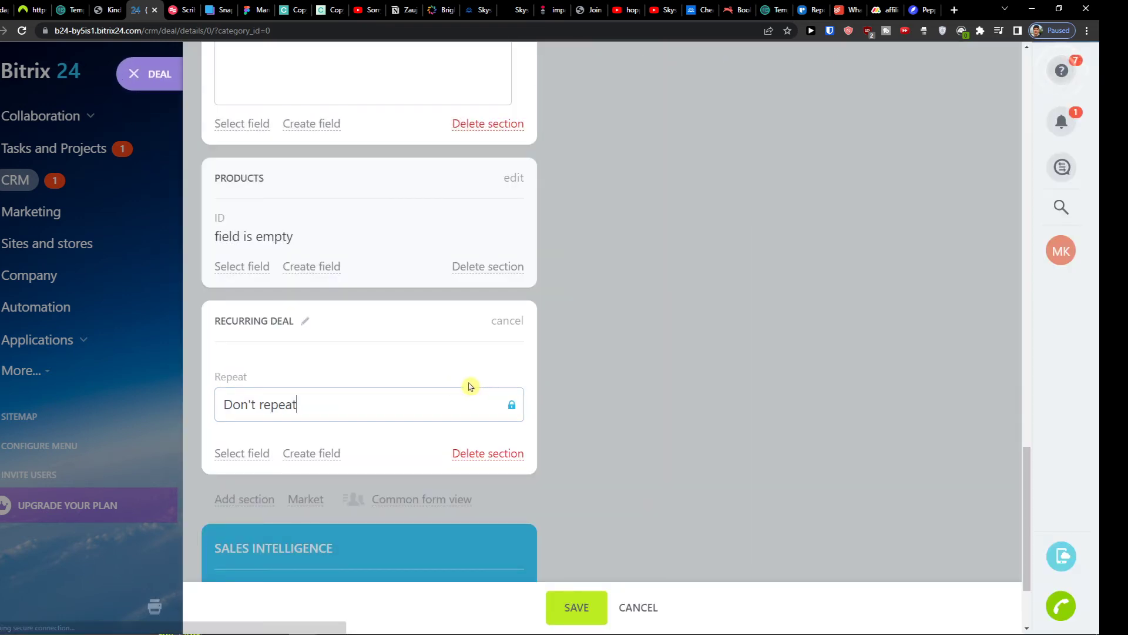
pyautogui.scroll(15, 398, 363)
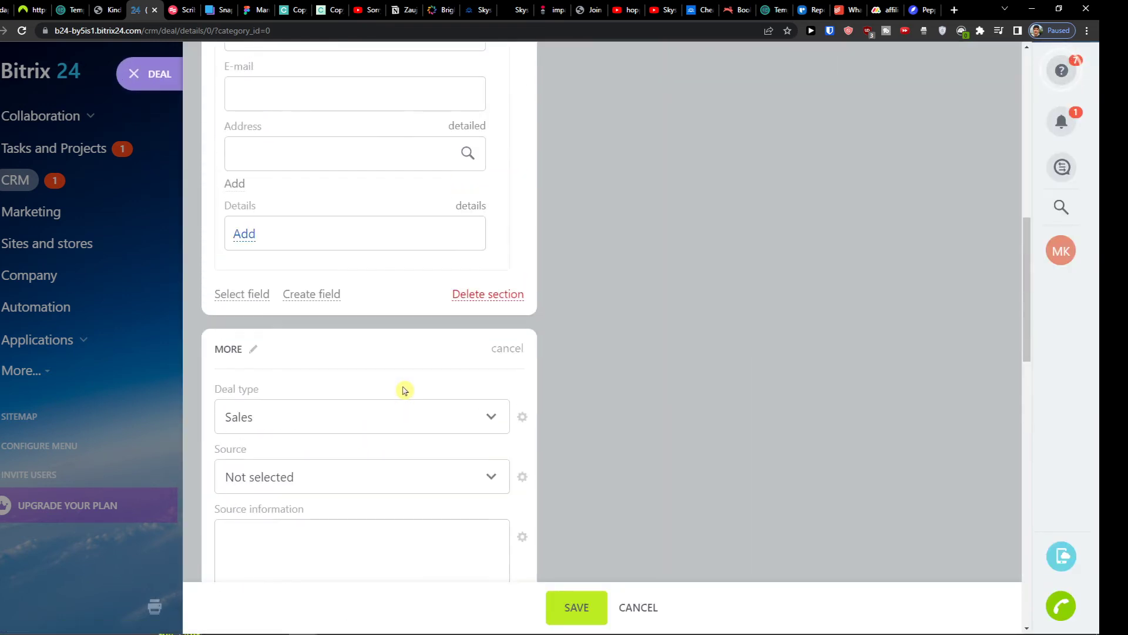
pyautogui.scroll(3, 404, 390)
pyautogui.scroll(-12, 412, 386)
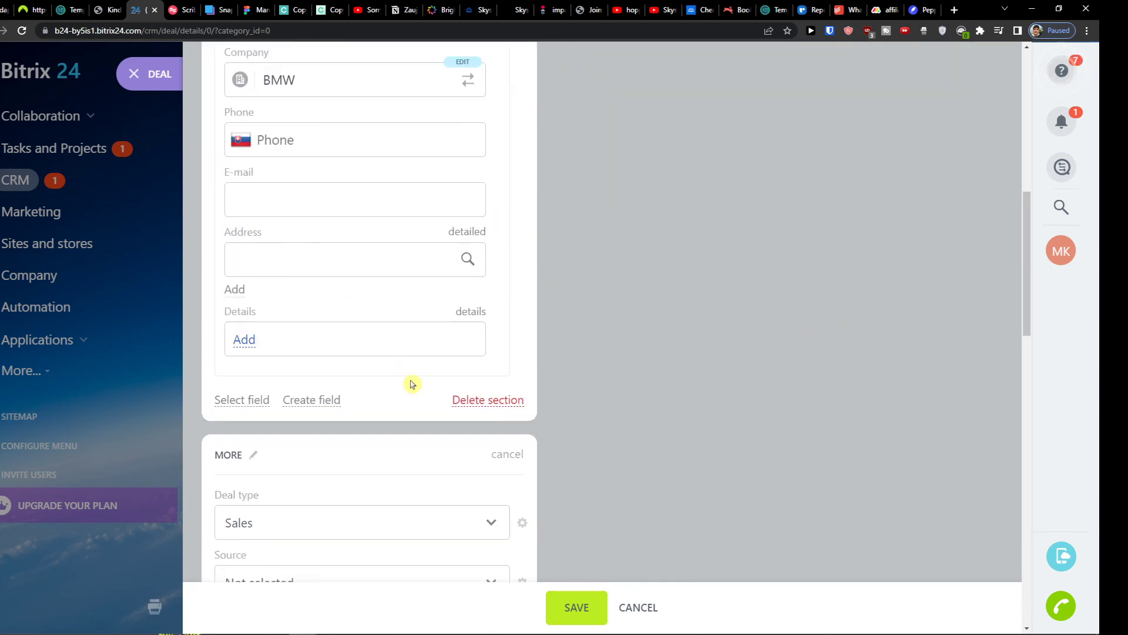
pyautogui.scroll(-12, 413, 384)
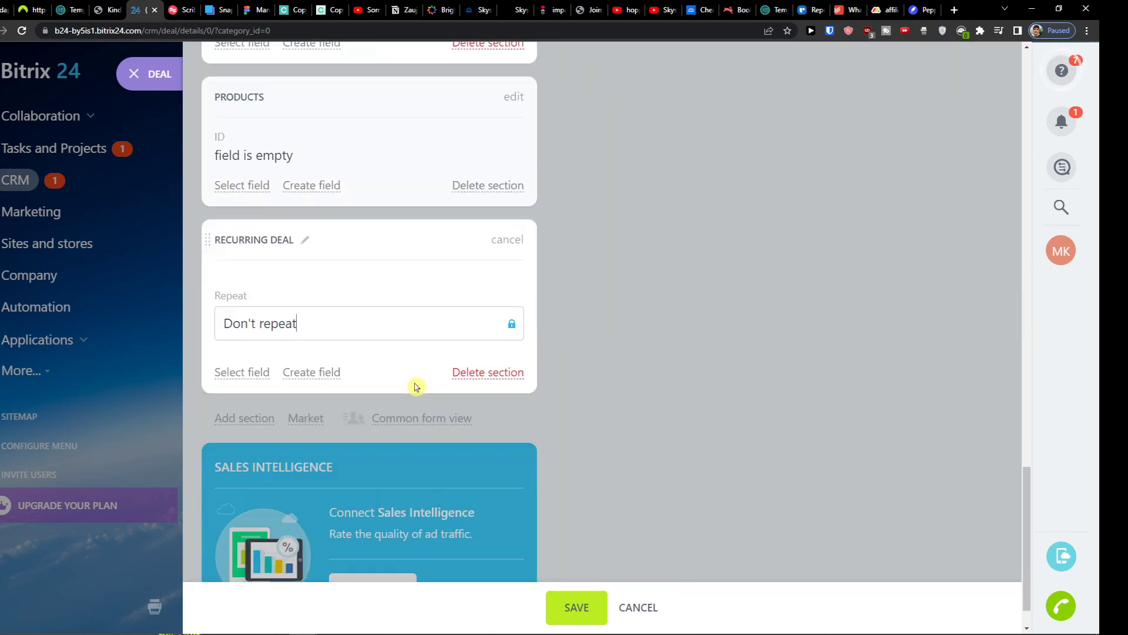
pyautogui.scroll(20, 423, 386)
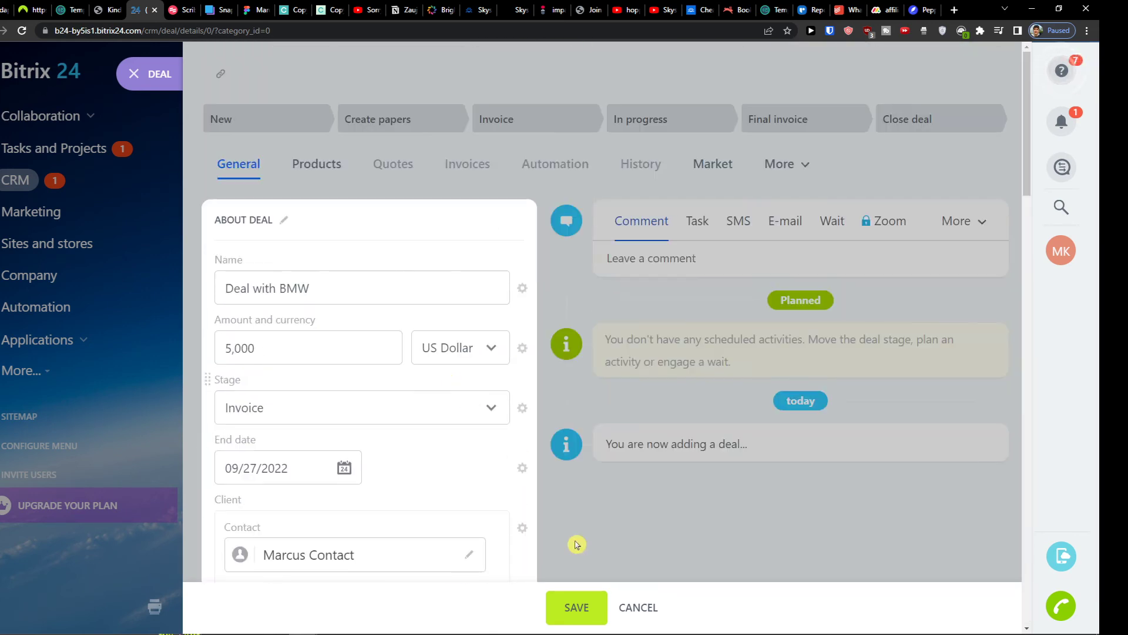
pyautogui.click(576, 614)
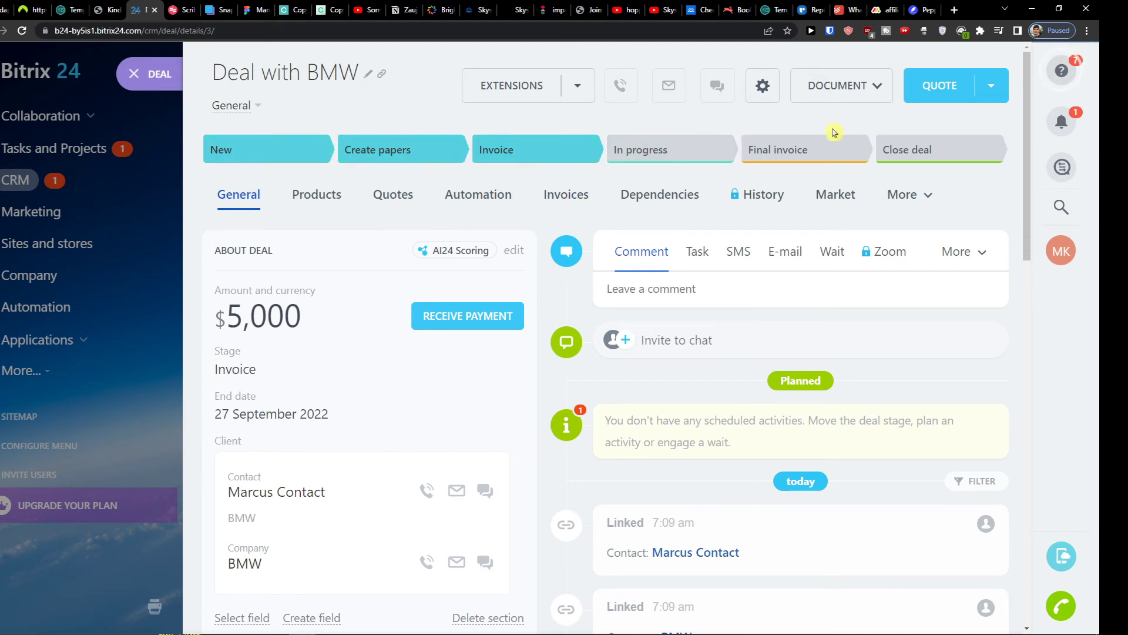
# Add the product STarcraft 2 Picture to the saved deal and have the deal total calculated automatically.
pyautogui.click(321, 207)
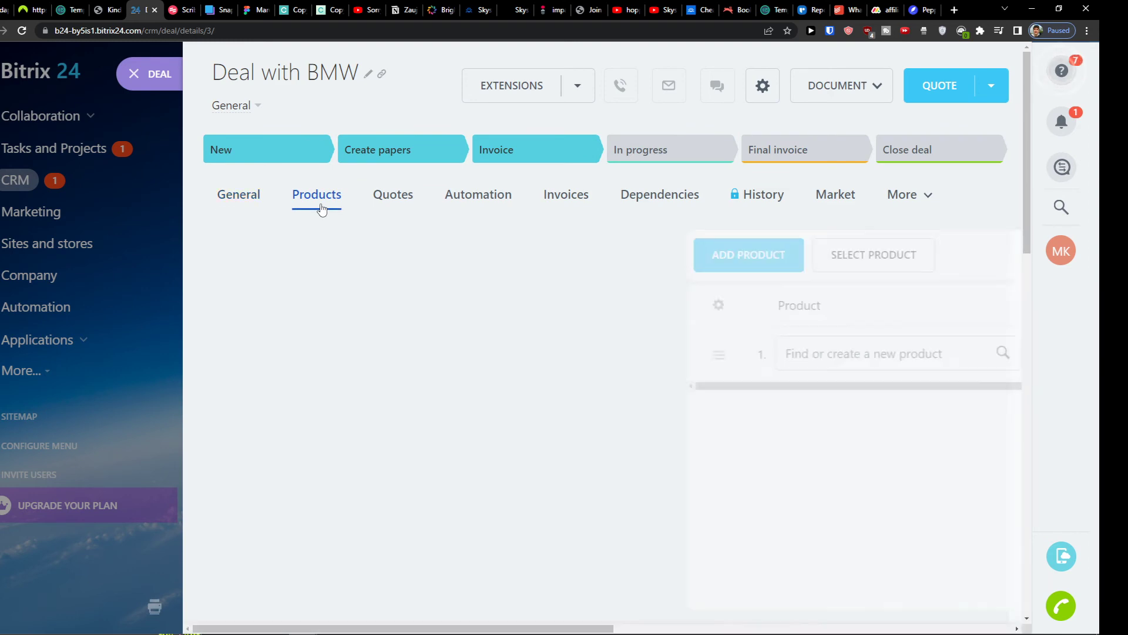
pyautogui.click(331, 346)
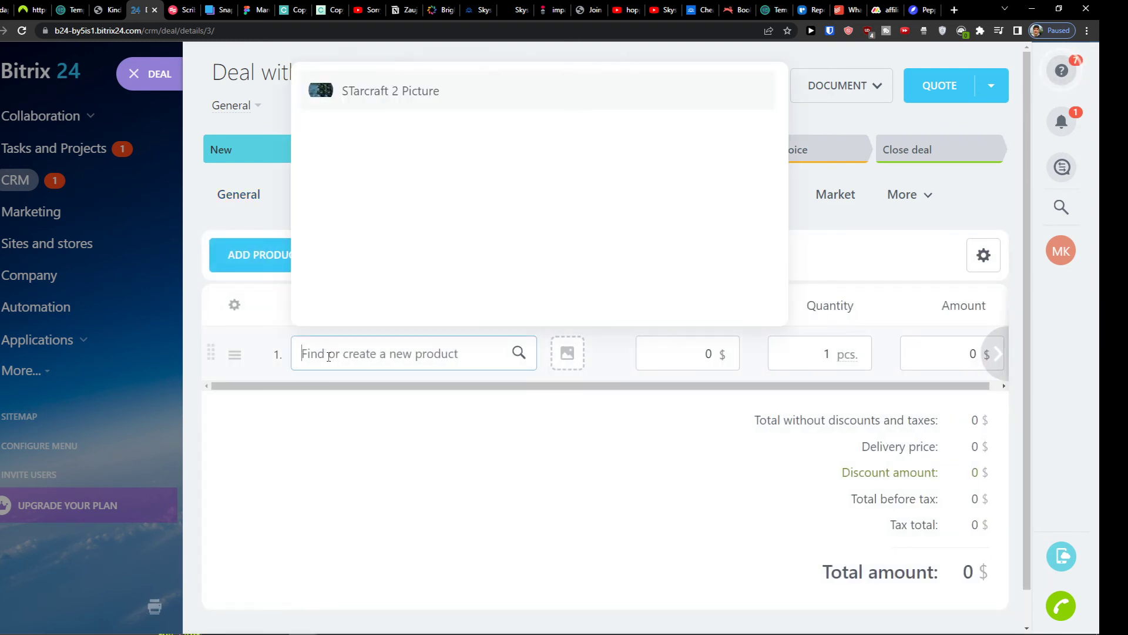
pyautogui.click(361, 93)
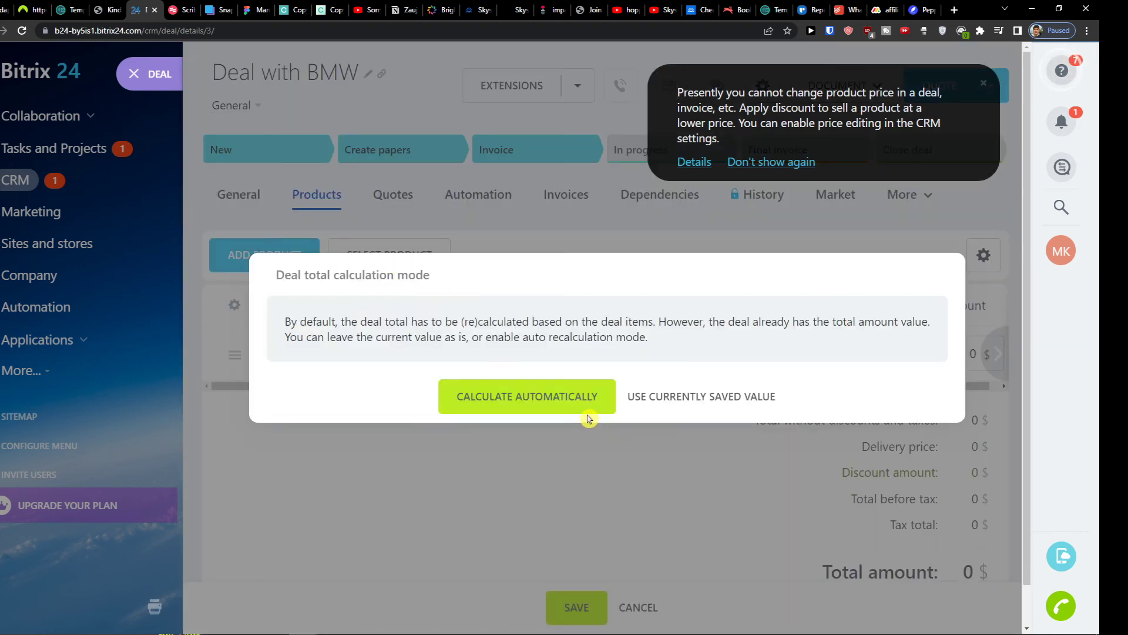
pyautogui.click(507, 409)
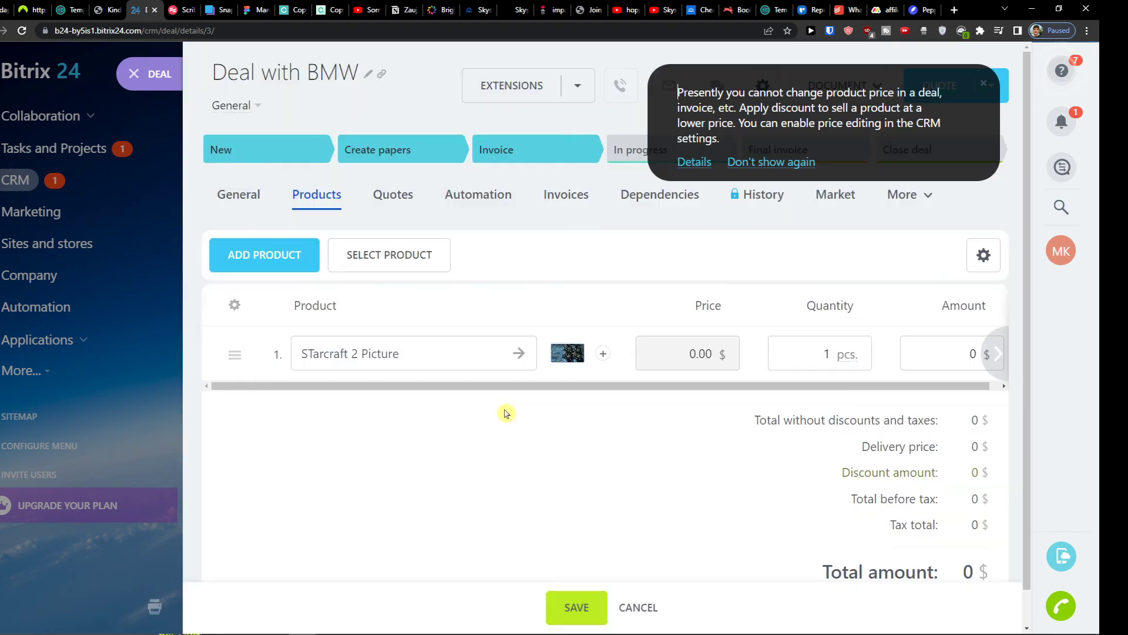
pyautogui.moveTo(755, 382); pyautogui.dragTo(648, 372)
# View the deal's quotes and its sales automation page, and close the automation page.
pyautogui.click(405, 202)
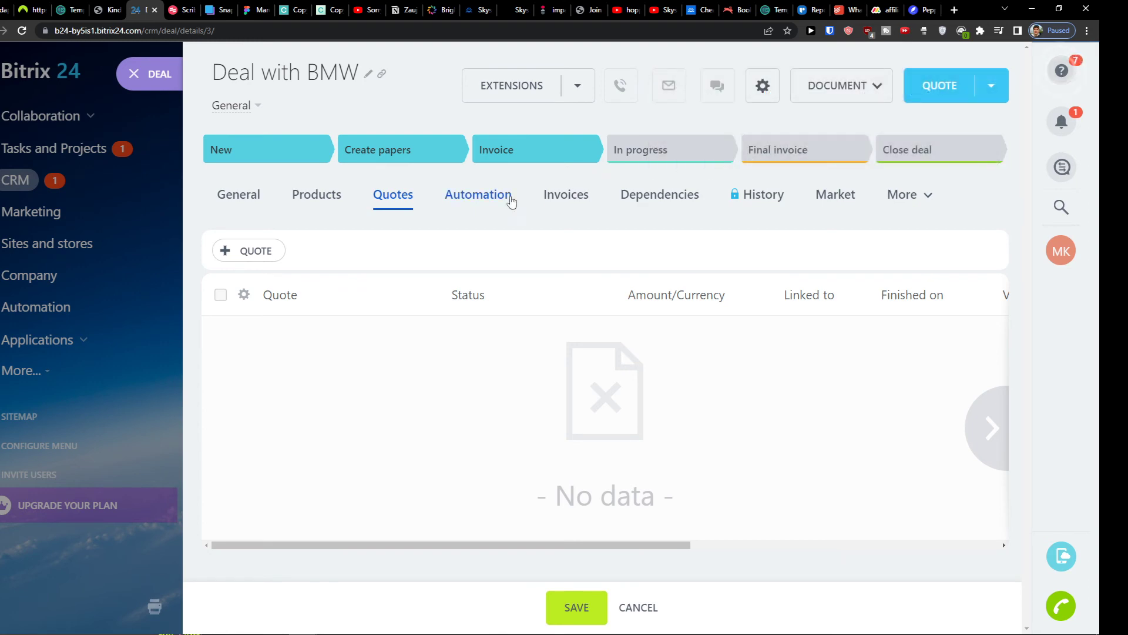
pyautogui.click(509, 198)
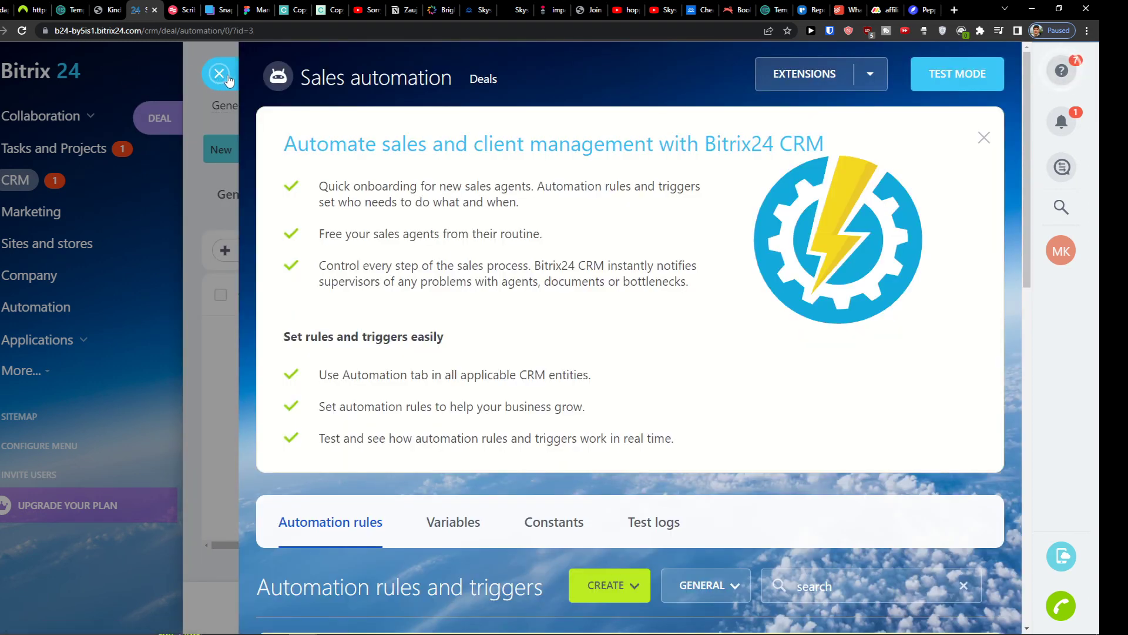
pyautogui.click(220, 75)
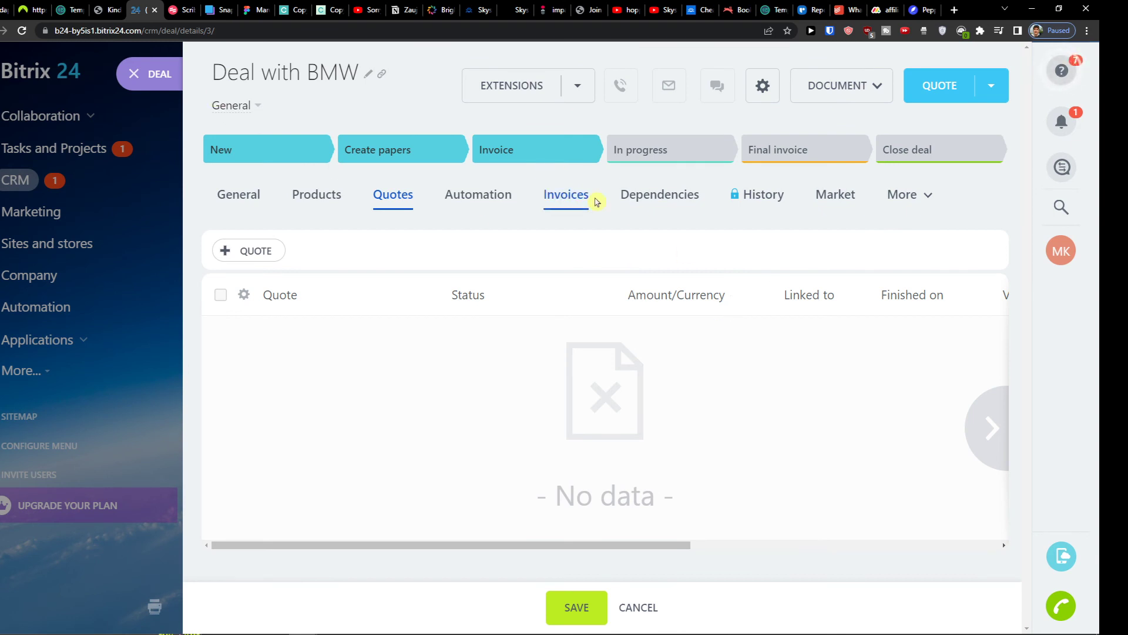
# View the marketplace applications offered for the deal, close the marketplace and check the deal's additional menu options.
pyautogui.click(832, 200)
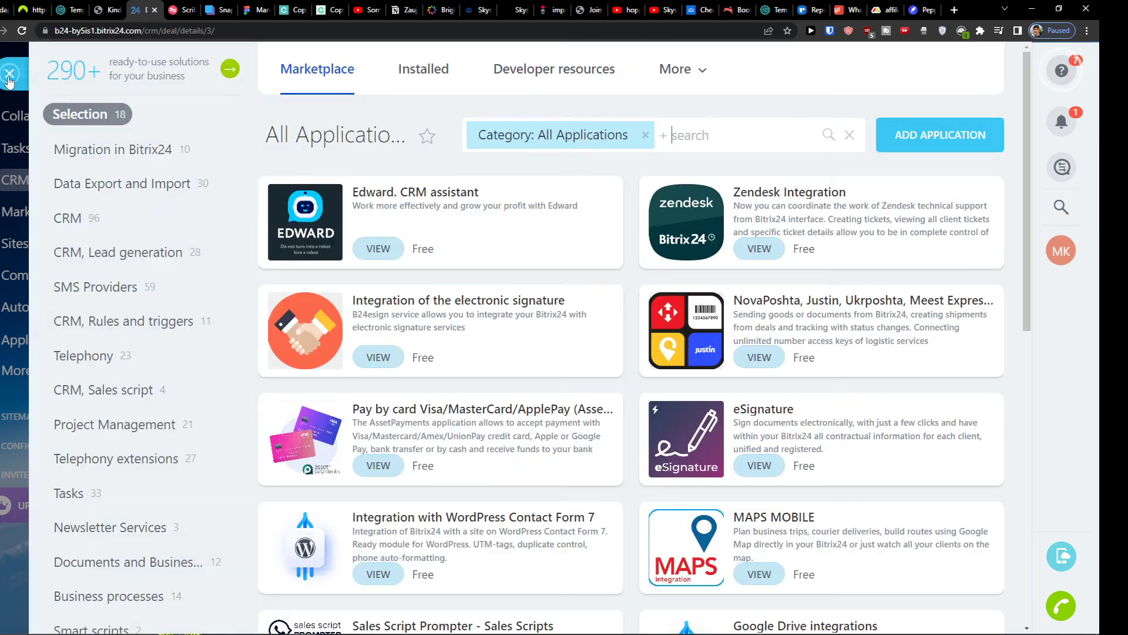
pyautogui.click(10, 75)
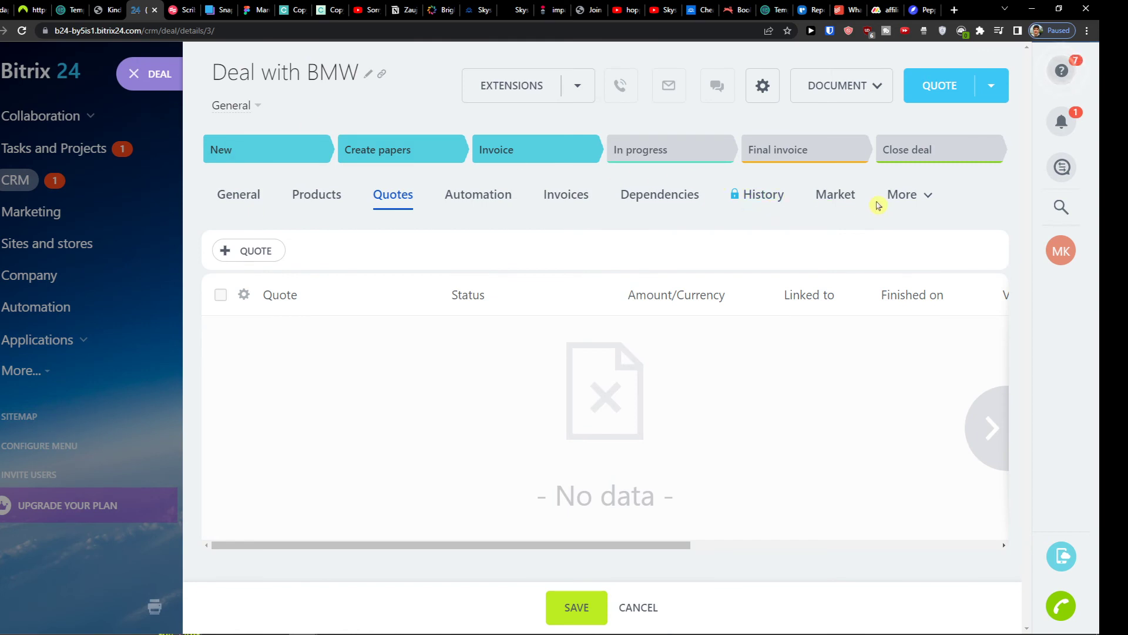
pyautogui.click(905, 198)
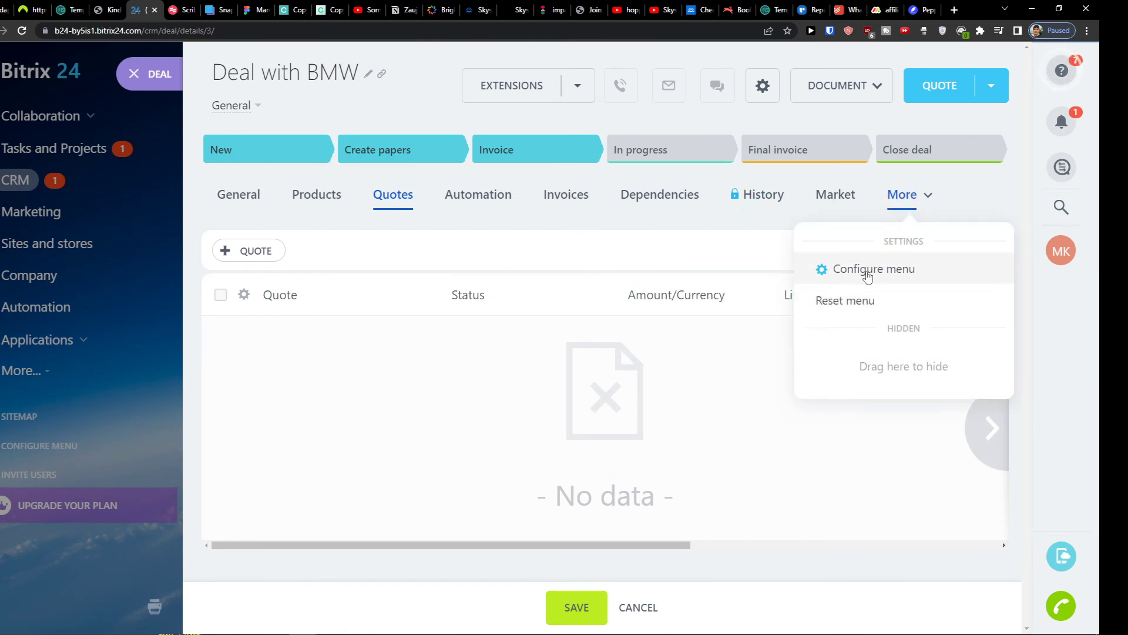
pyautogui.click(340, 201)
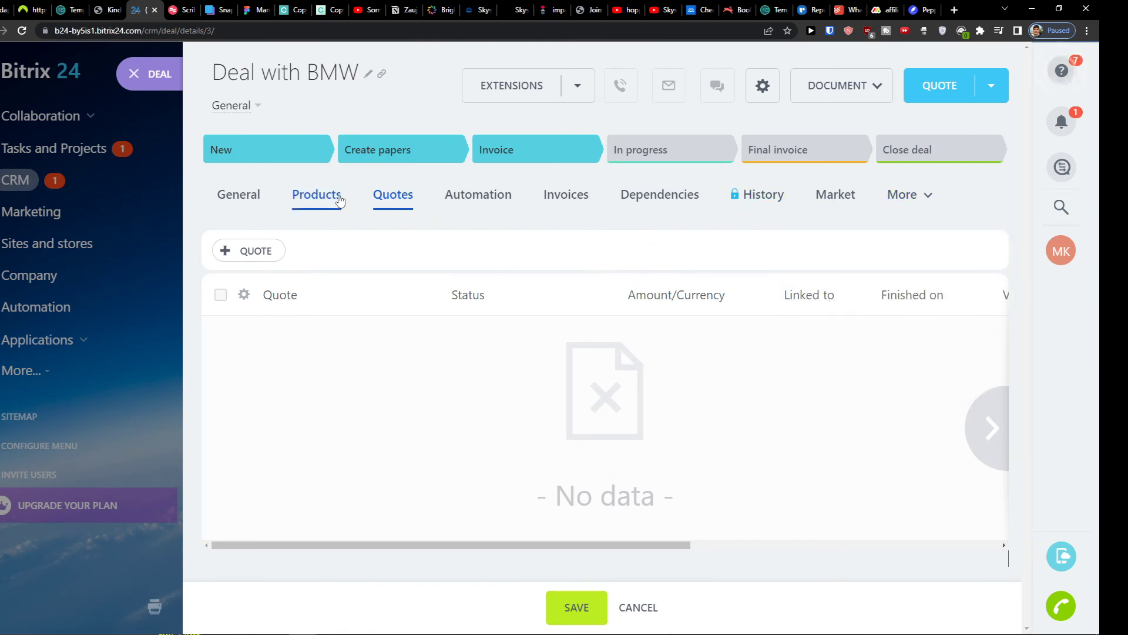
# Try to add a quote to the deal and close the Quotes upgrade page.
pyautogui.click(280, 245)
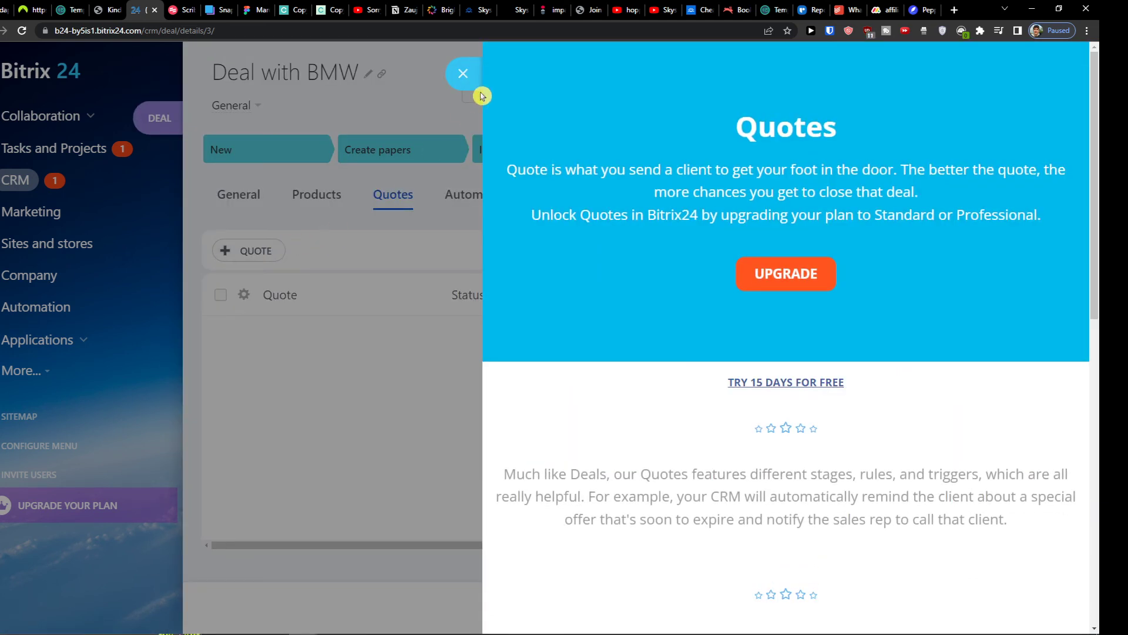
pyautogui.click(462, 74)
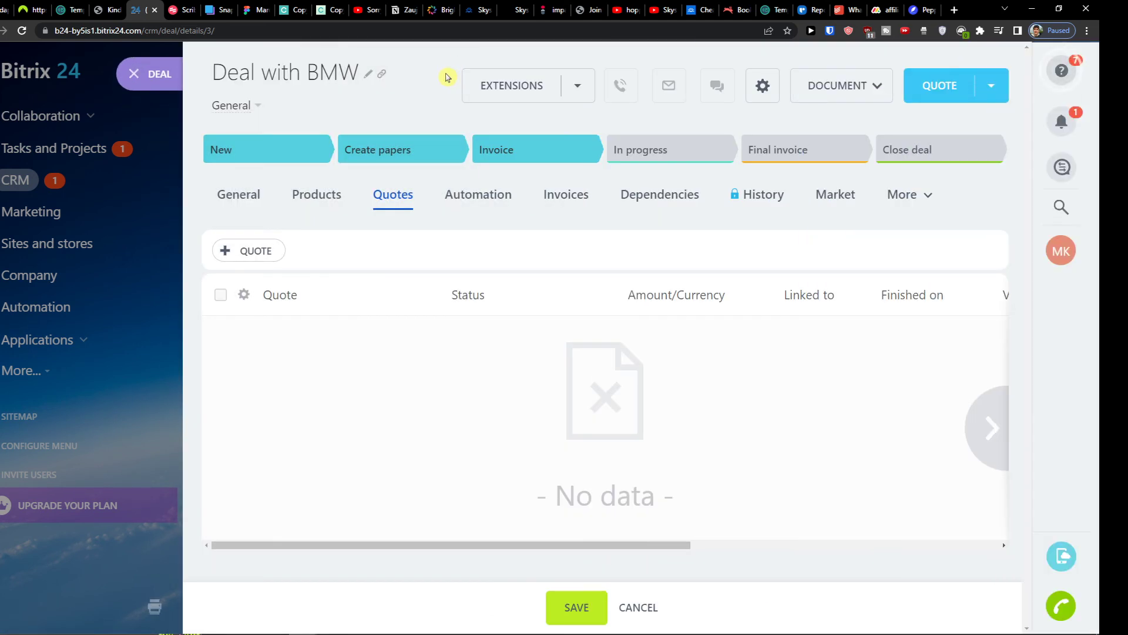
# Save the changes to the Deal with BMW and close the deal to return to the deals board.
pyautogui.click(167, 78)
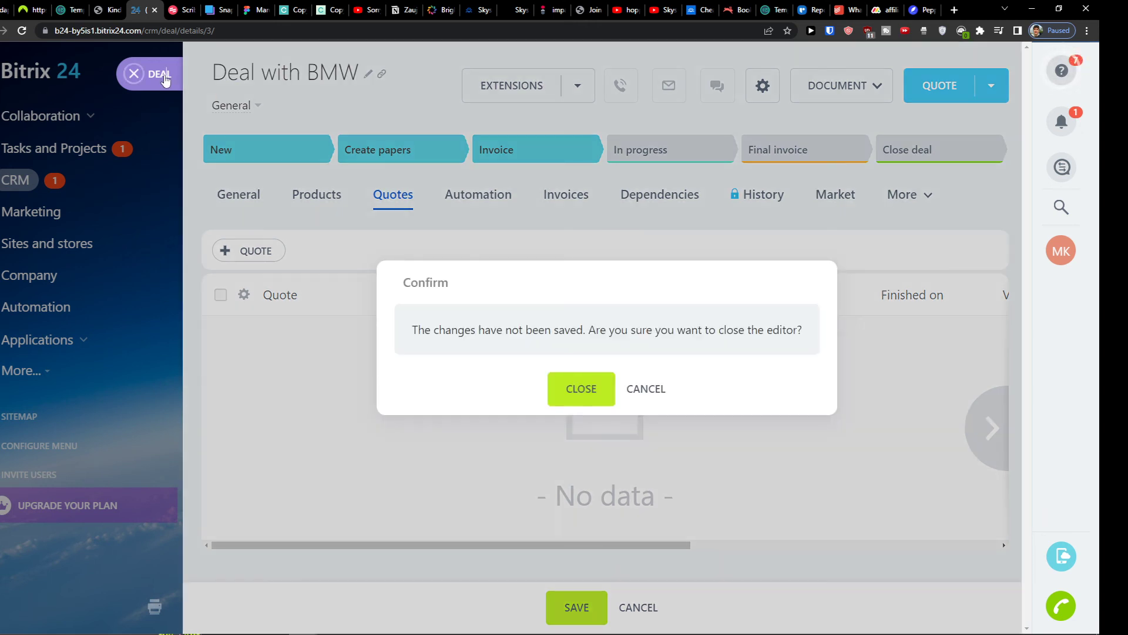
pyautogui.click(636, 388)
pyautogui.click(570, 604)
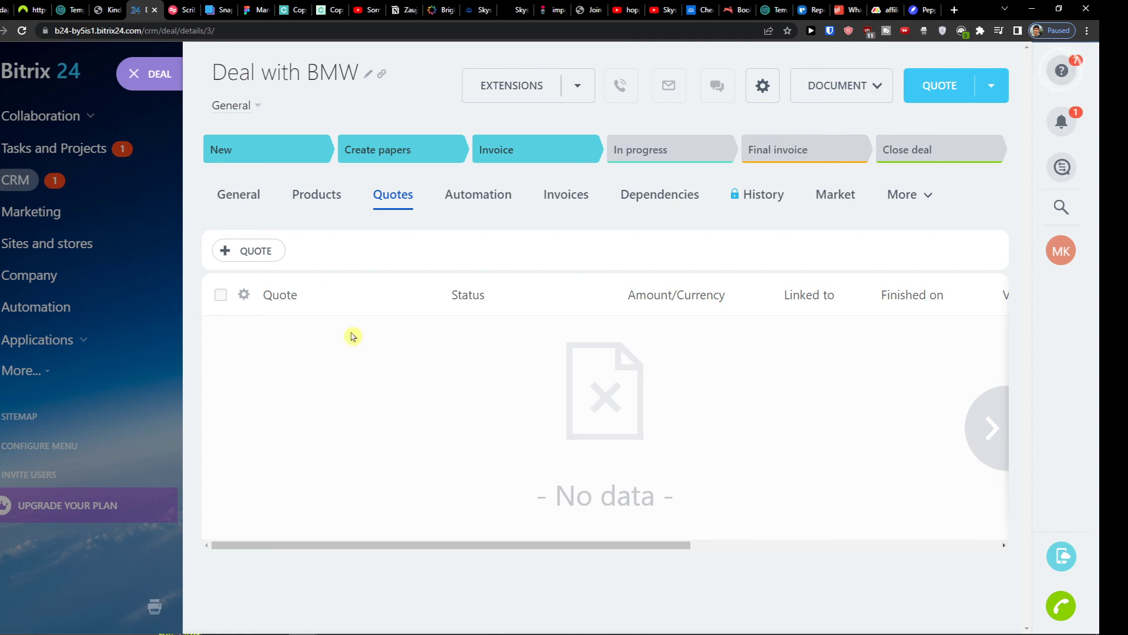
pyautogui.click(132, 76)
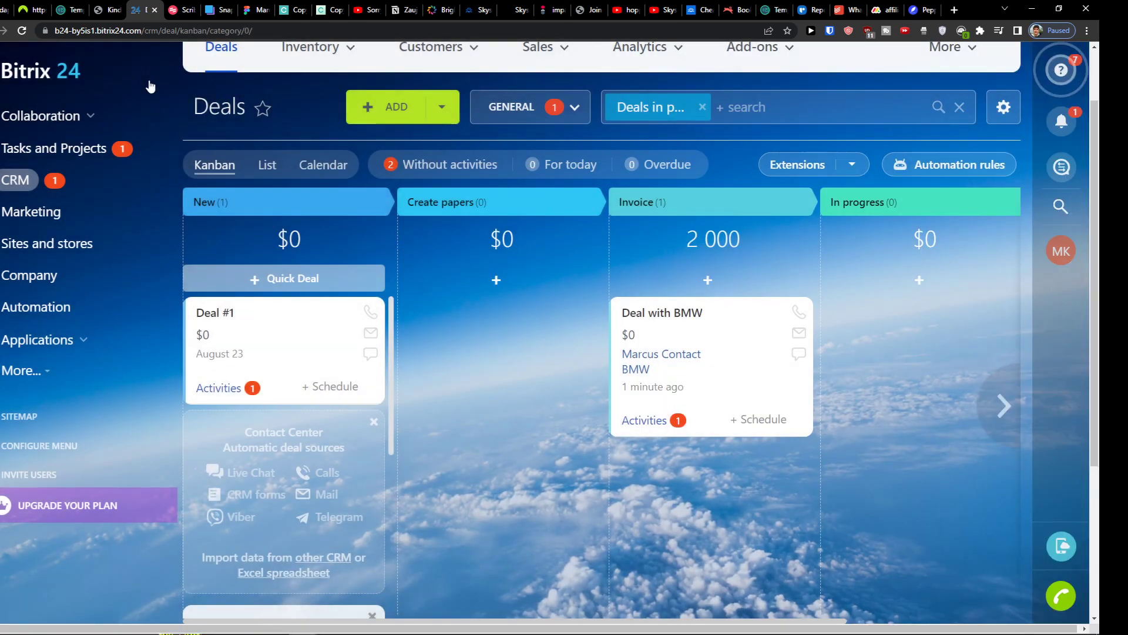
pyautogui.moveTo(738, 365); pyautogui.dragTo(629, 294)
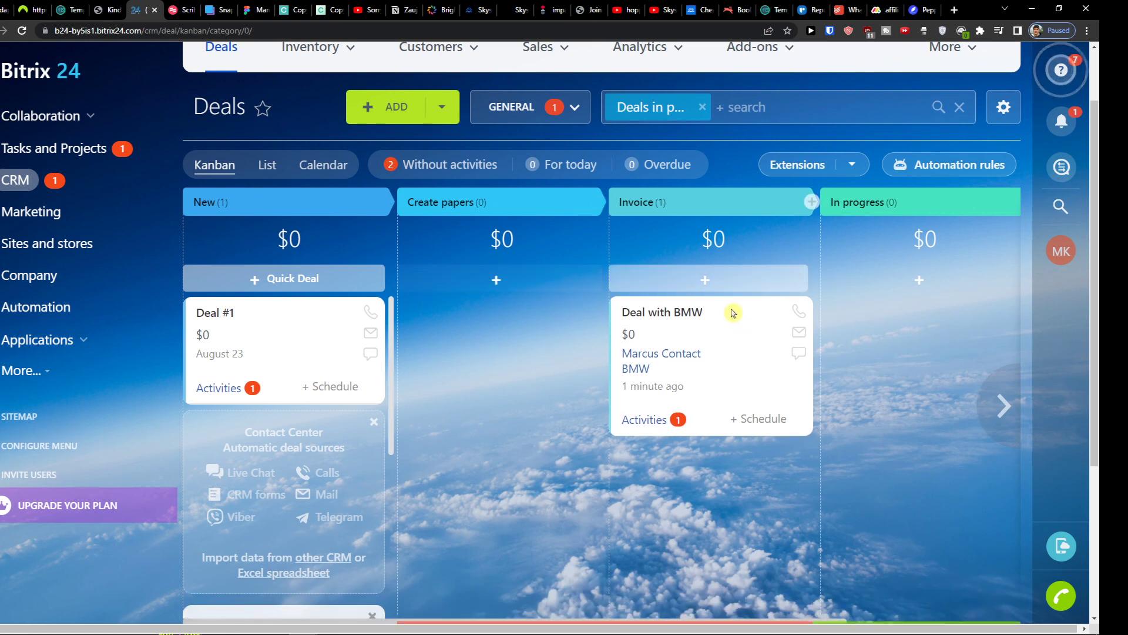
pyautogui.click(717, 268)
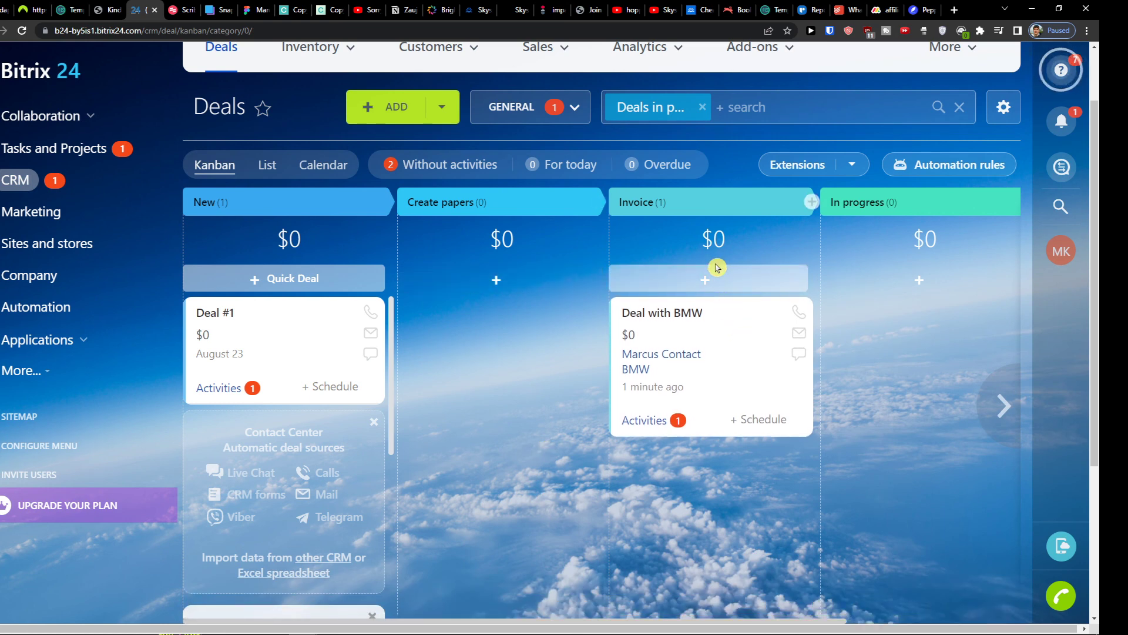
# View the deals as a list and in the calendar, and return to the Kanban board.
pyautogui.click(268, 167)
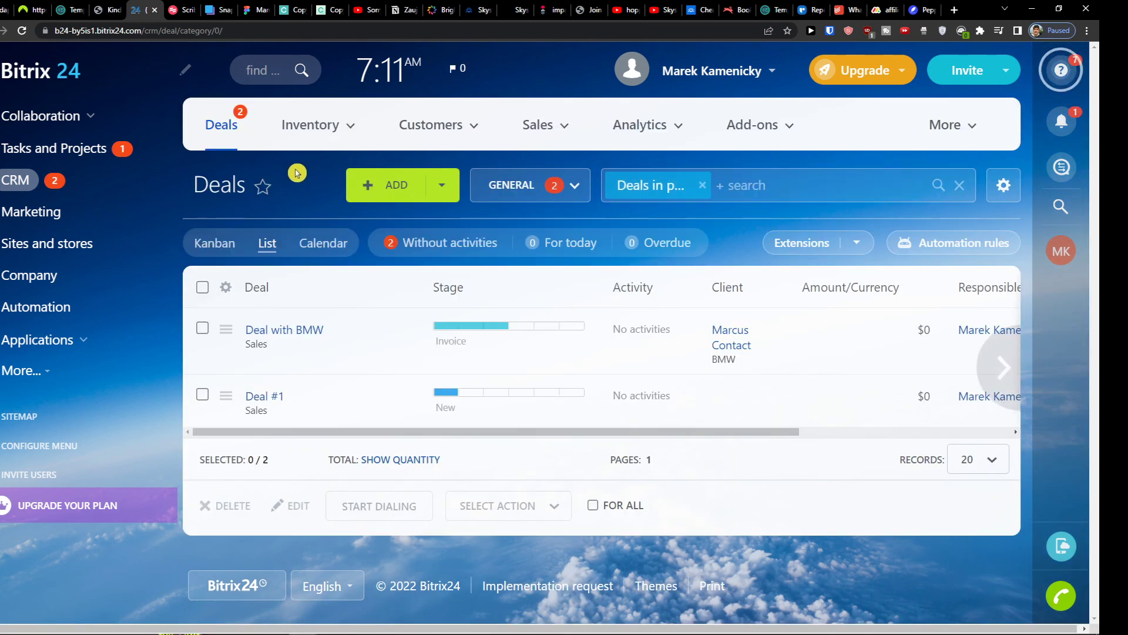
pyautogui.moveTo(414, 433)
pyautogui.mouseDown()
pyautogui.moveTo(660, 446)
pyautogui.moveTo(396, 431)
pyautogui.mouseUp()
pyautogui.click(324, 244)
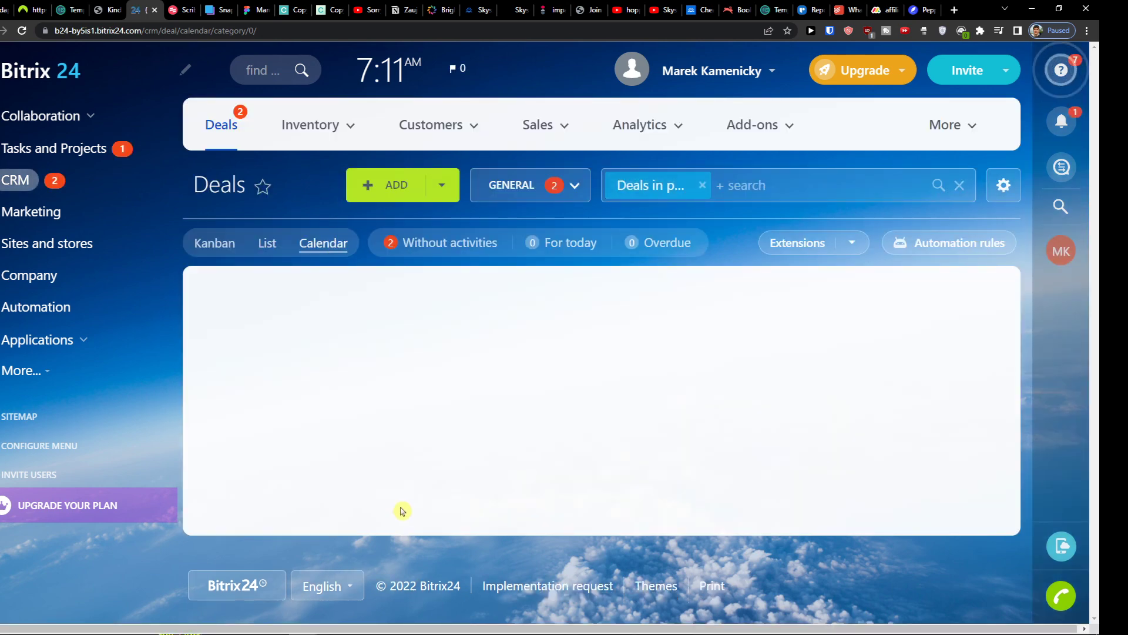
pyautogui.click(229, 244)
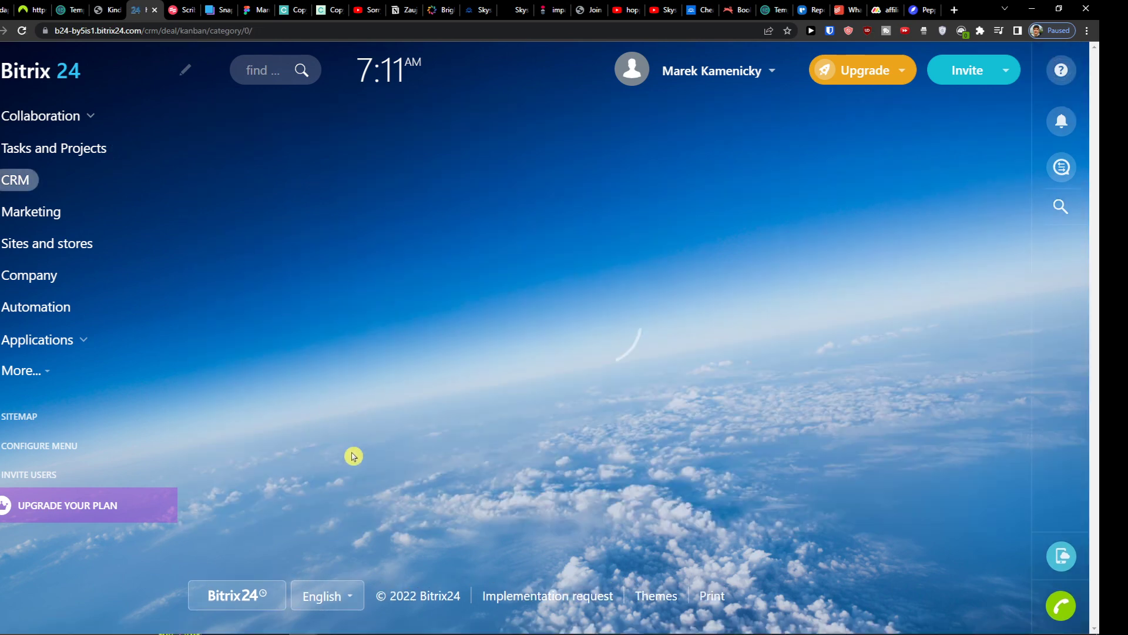
# Examine the deal stages and cards on the Kanban board from New through Final invoice.
pyautogui.scroll(-2, 667, 298)
pyautogui.scroll(2, 664, 299)
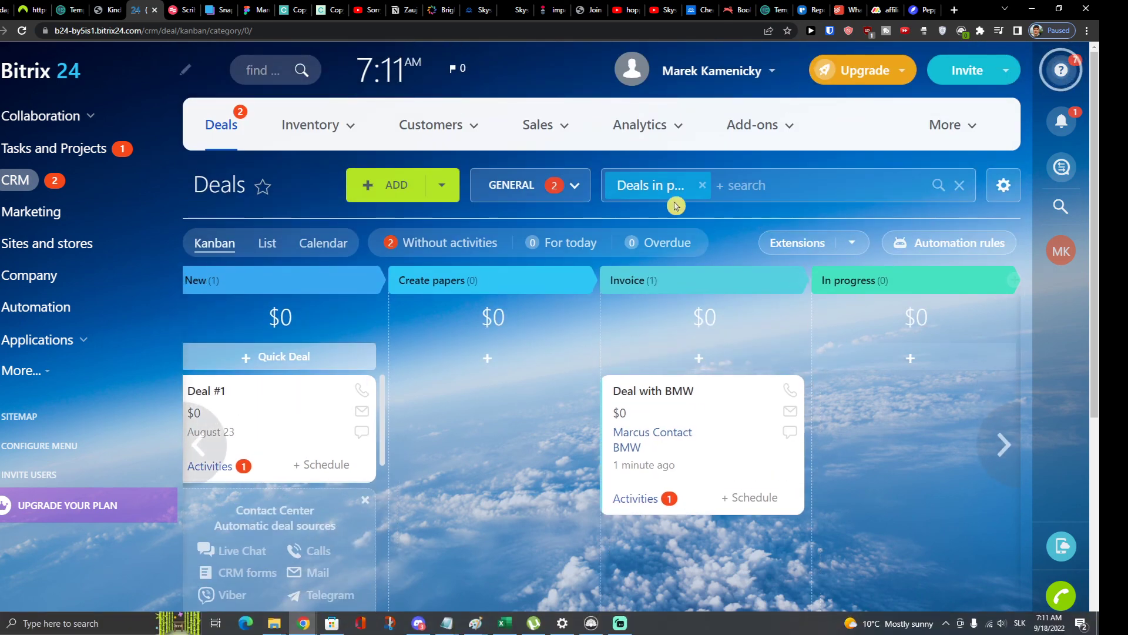
pyautogui.scroll(-3, 517, 297)
pyautogui.scroll(3, 517, 297)
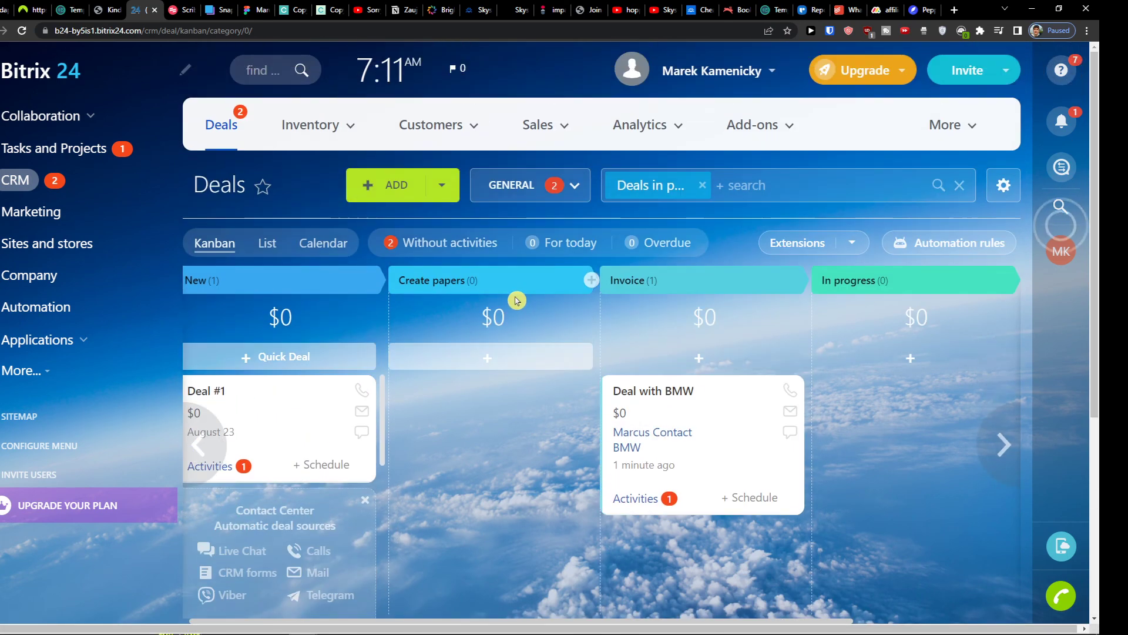
pyautogui.scroll(-2, 518, 292)
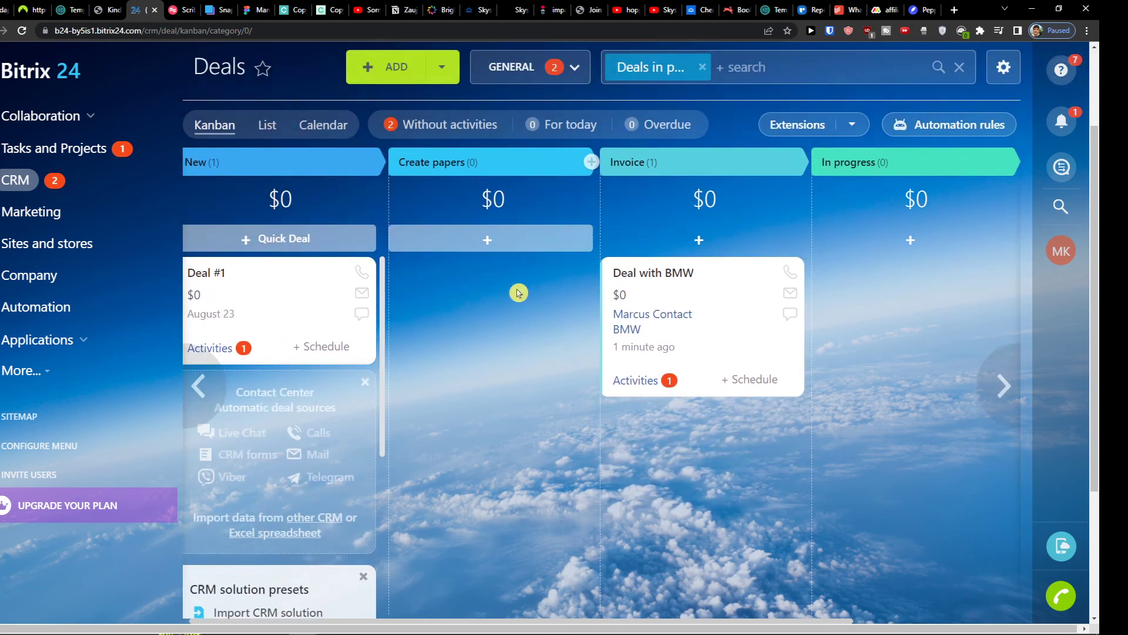
pyautogui.scroll(2, 519, 289)
pyautogui.scroll(-1, 1025, 279)
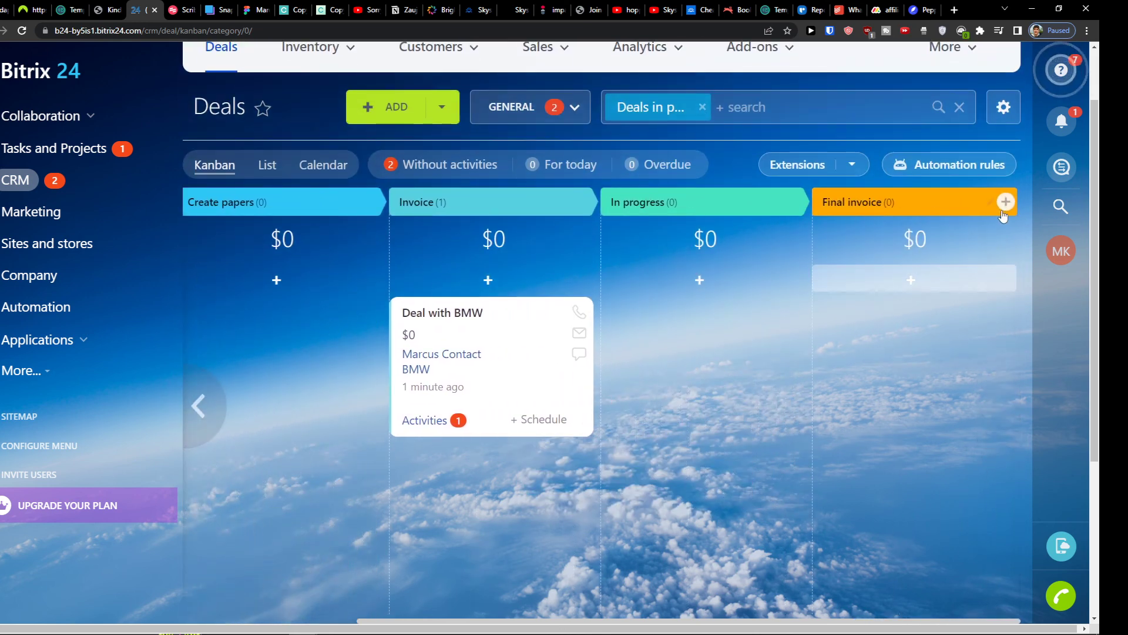
pyautogui.scroll(1, 353, 247)
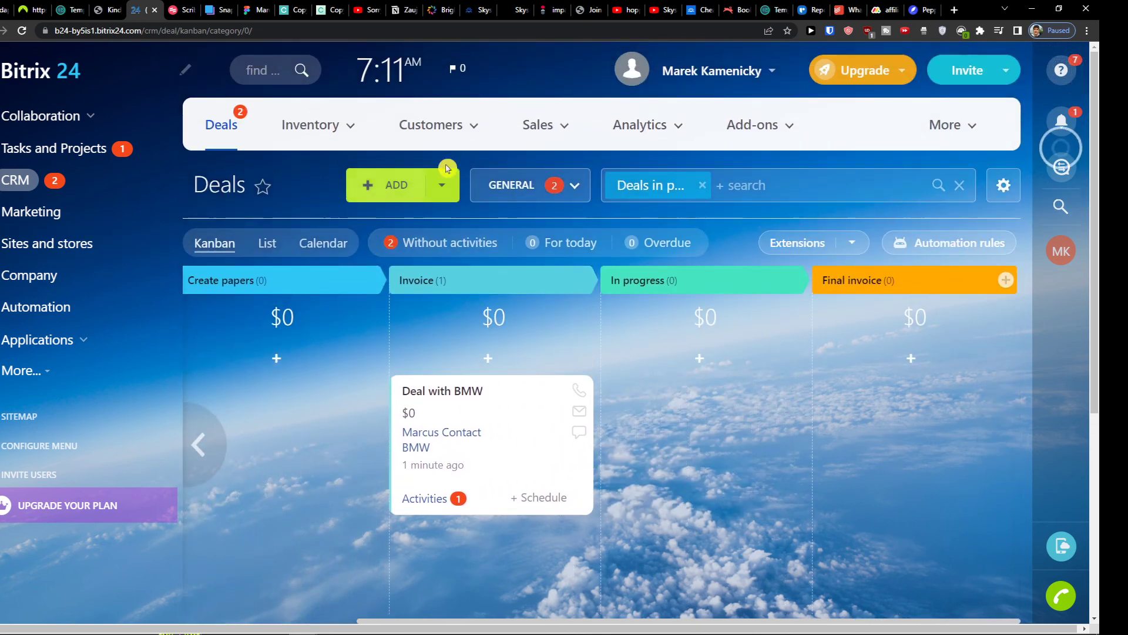
pyautogui.moveTo(552, 112)
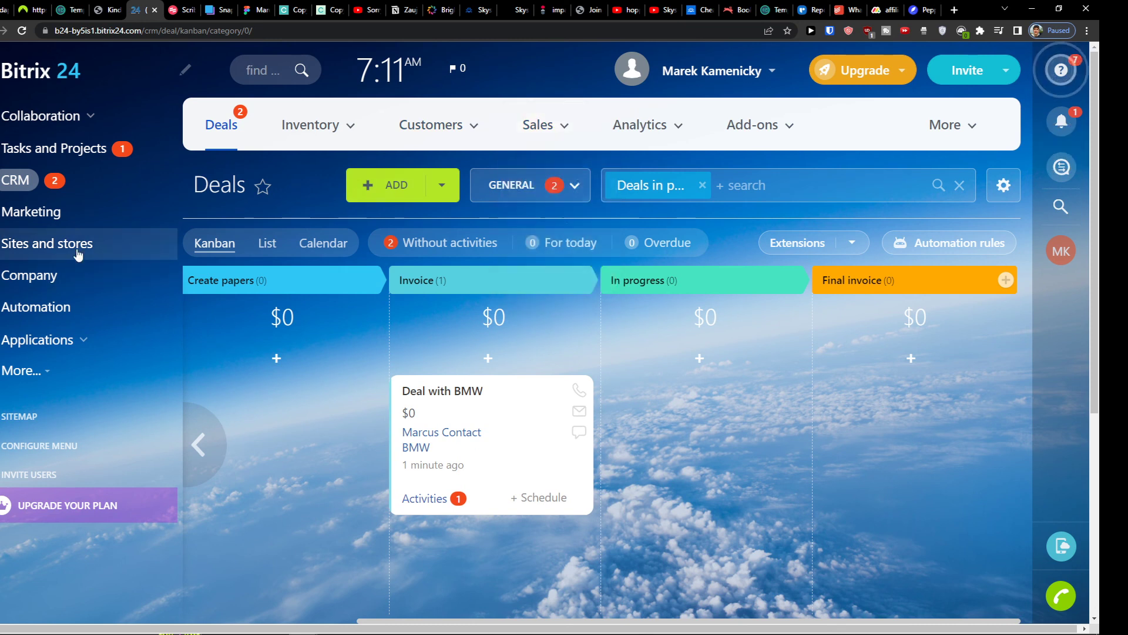